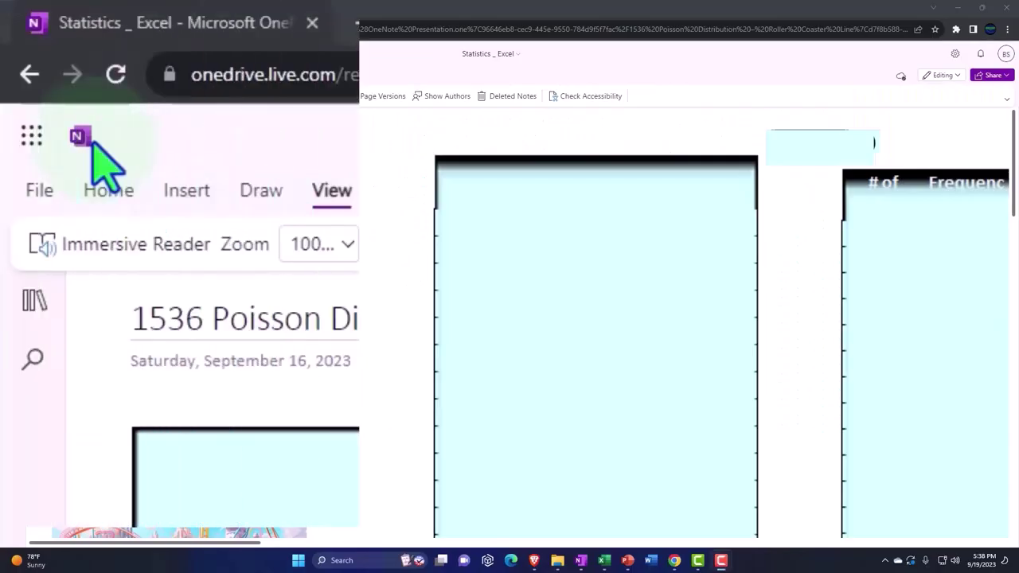
Show the Statistics _ Excel section and page list beside the Roller Coaster Line Poisson page
{"action": "left_click", "coordinate": [35, 300]}
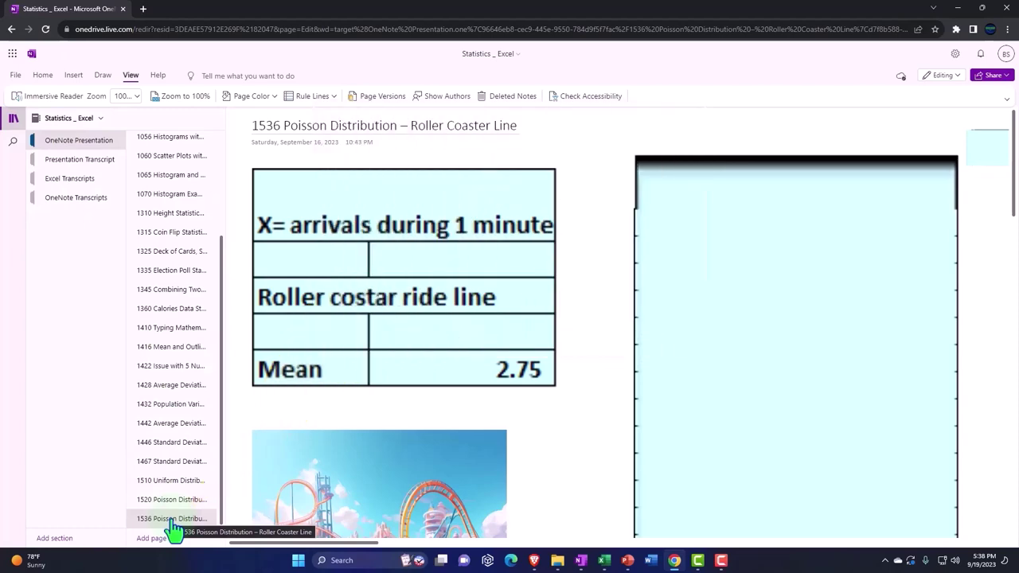
Read the 1000 Introduction transcript in Immersive Reader with document translation into Spanish (Mexico) on
{"action": "left_click", "coordinate": [62, 162]}
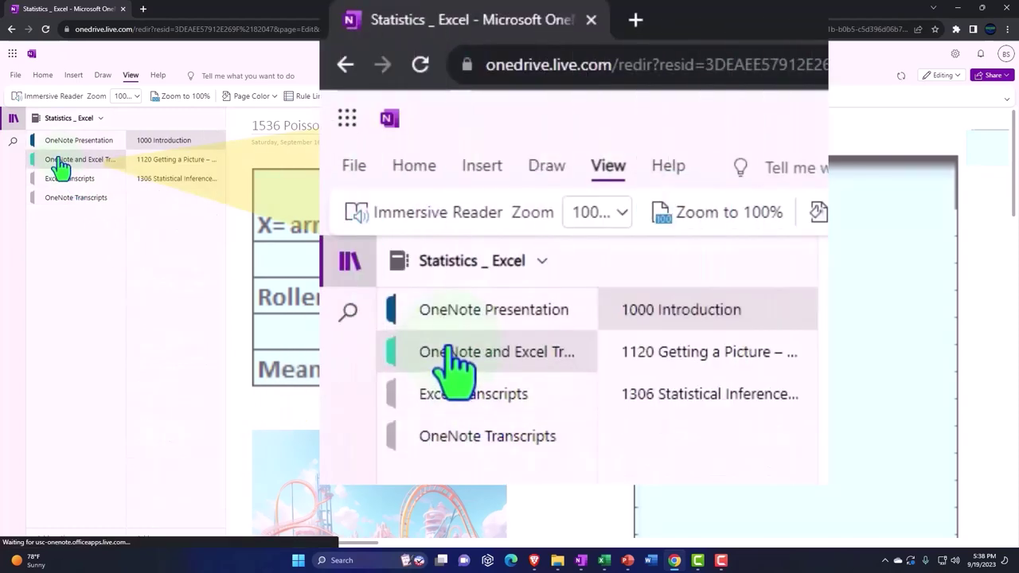
{"action": "left_click", "coordinate": [62, 96]}
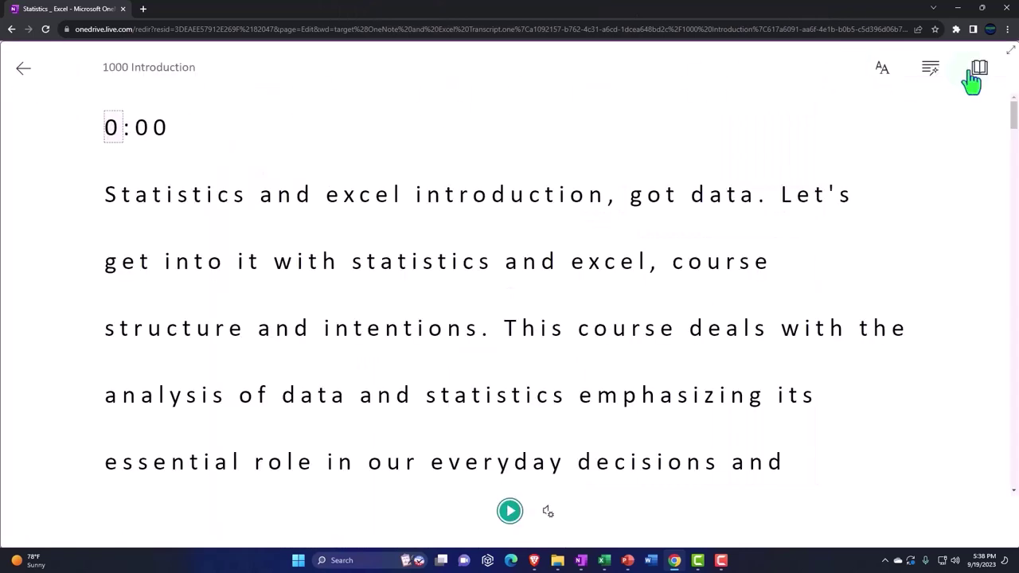
{"action": "left_click", "coordinate": [976, 68]}
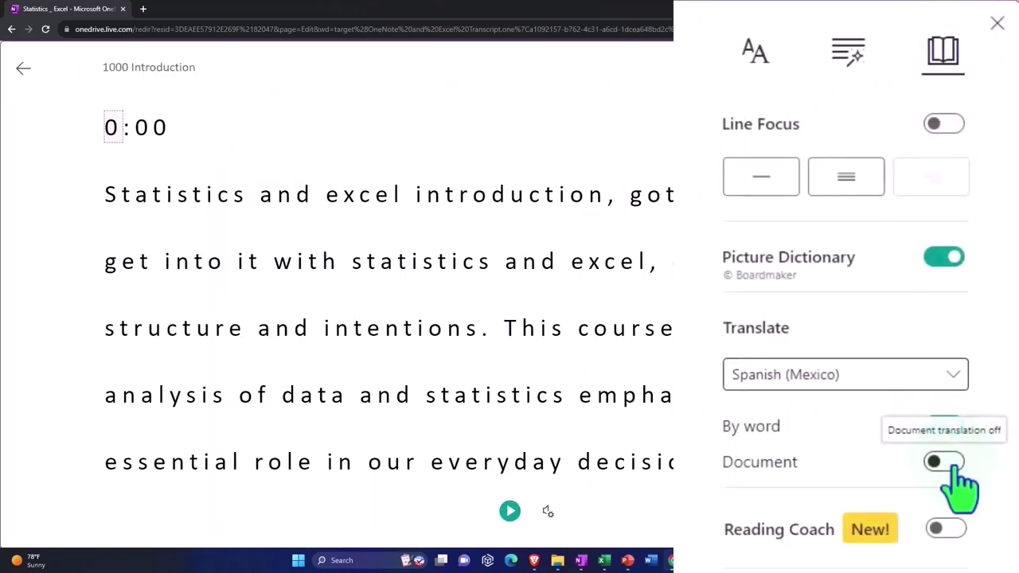
{"action": "left_click", "coordinate": [956, 462]}
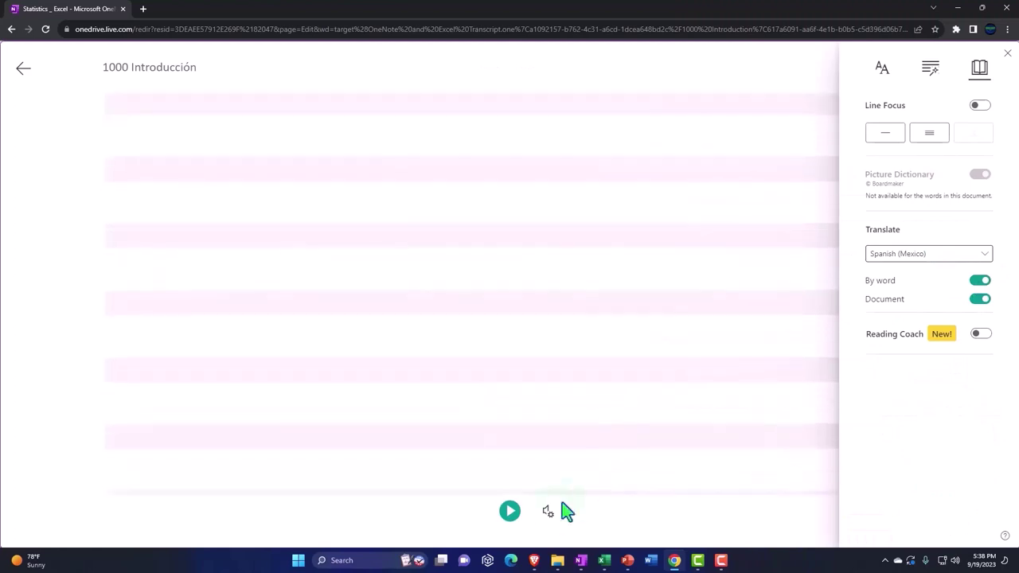
{"action": "scroll", "coordinate": [663, 422], "scroll_direction": "down", "scroll_amount": 3}
{"action": "scroll", "coordinate": [663, 422], "scroll_direction": "down", "scroll_amount": 2}
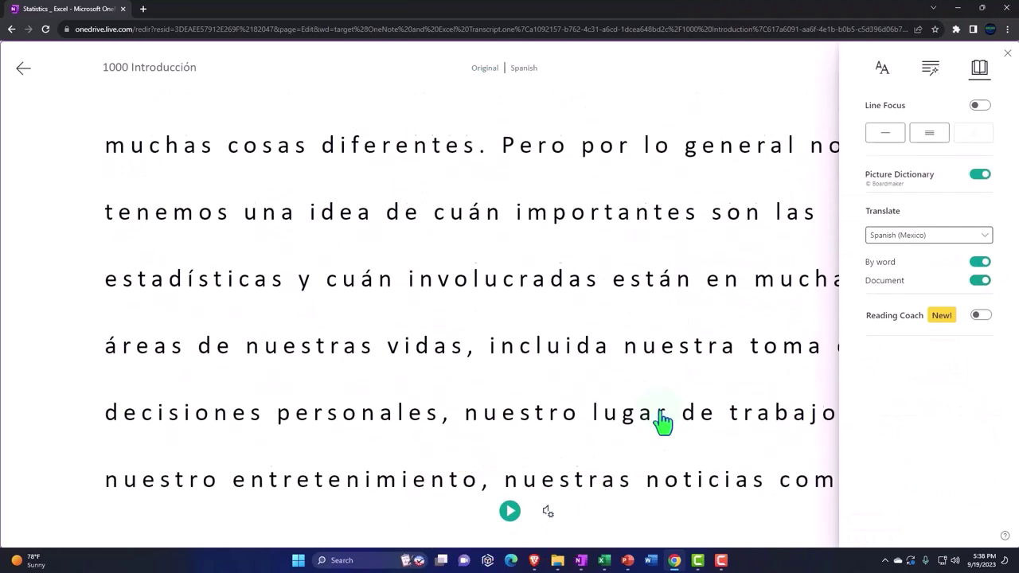
{"action": "scroll", "coordinate": [662, 422], "scroll_direction": "down", "scroll_amount": 4}
{"action": "scroll", "coordinate": [663, 422], "scroll_direction": "down", "scroll_amount": 3}
{"action": "scroll", "coordinate": [663, 422], "scroll_direction": "down", "scroll_amount": 2}
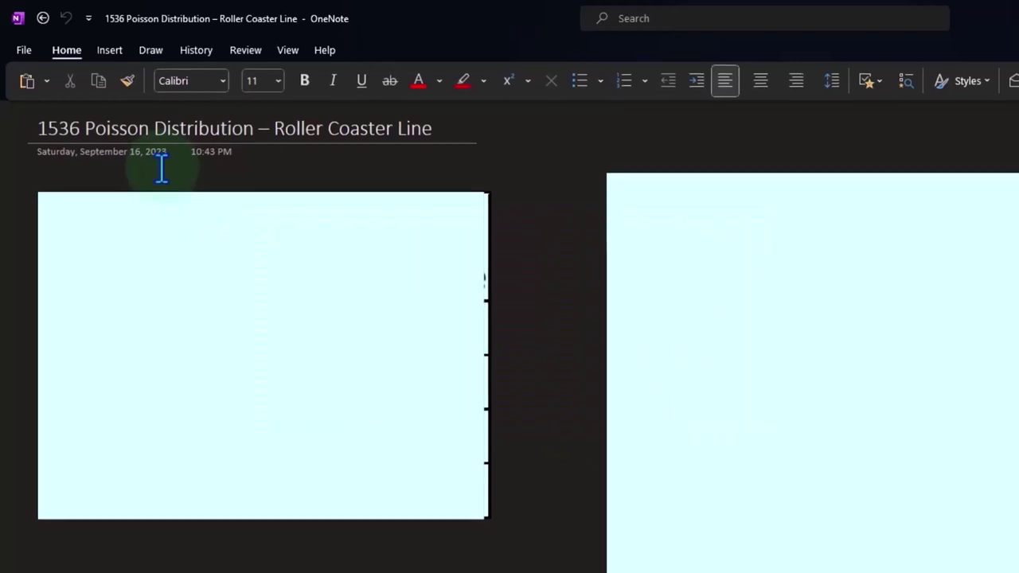
{"action": "left_click", "coordinate": [131, 168]}
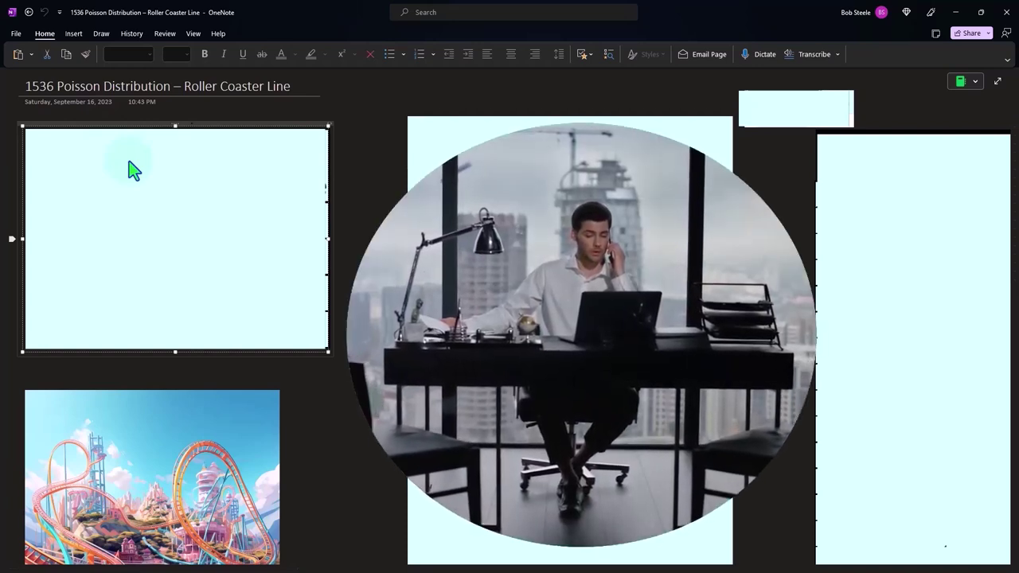
{"action": "left_click", "coordinate": [192, 431]}
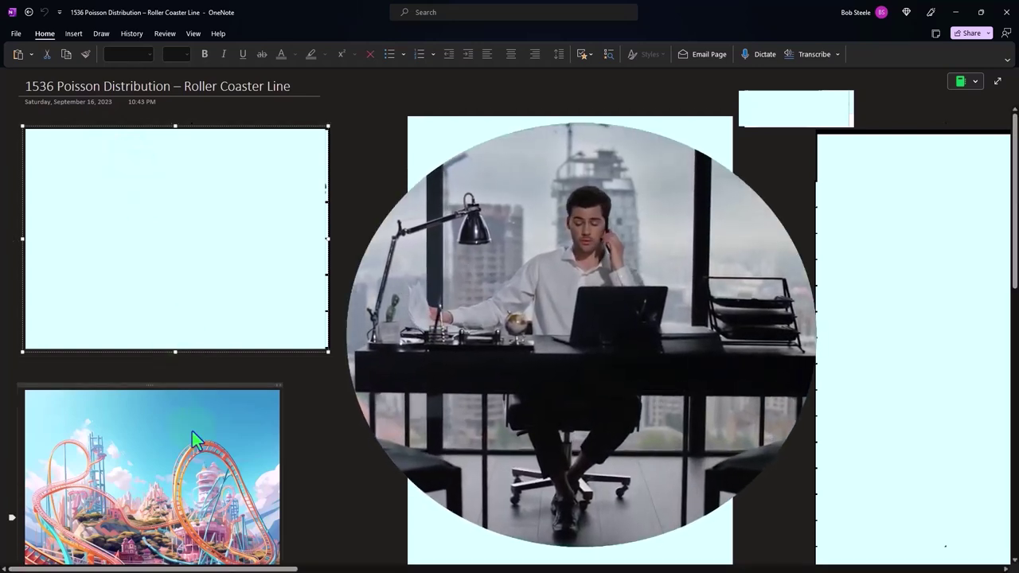
{"action": "left_click", "coordinate": [171, 180]}
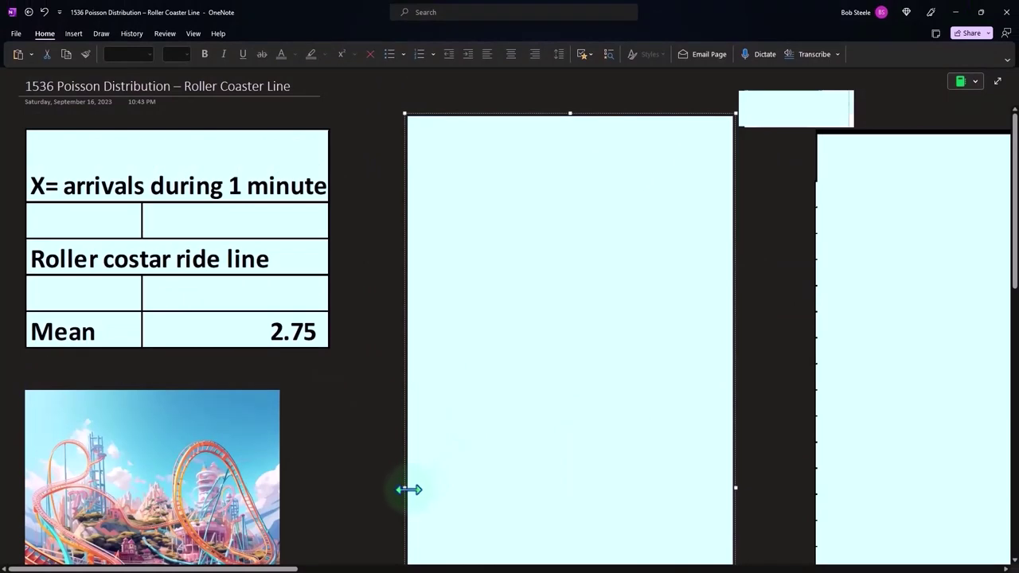
{"action": "left_click_drag", "start_coordinate": [409, 489], "coordinate": [478, 488]}
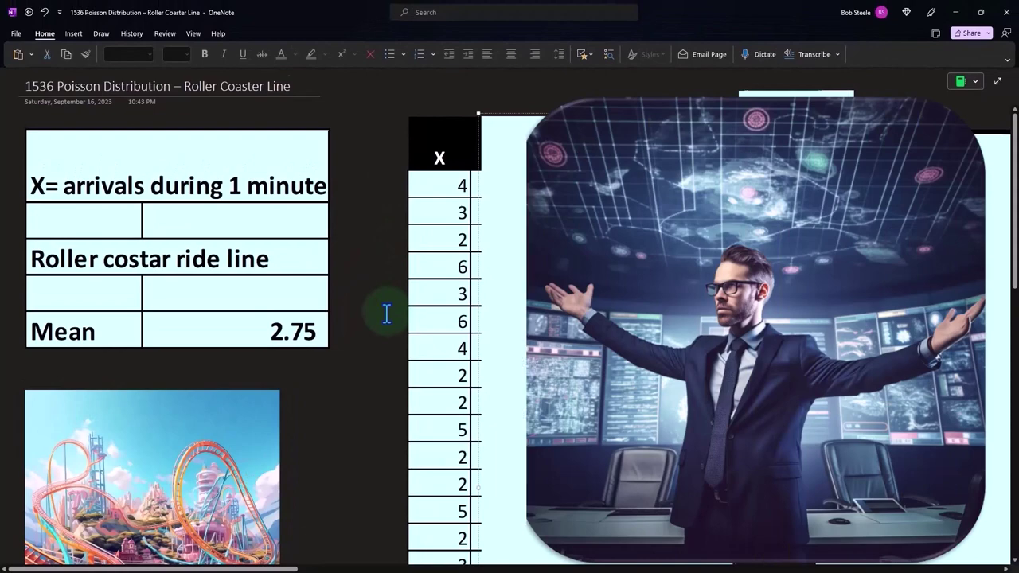
{"action": "scroll", "coordinate": [386, 313], "scroll_direction": "down", "scroll_amount": 6}
{"action": "scroll", "coordinate": [388, 323], "scroll_direction": "down", "scroll_amount": 4}
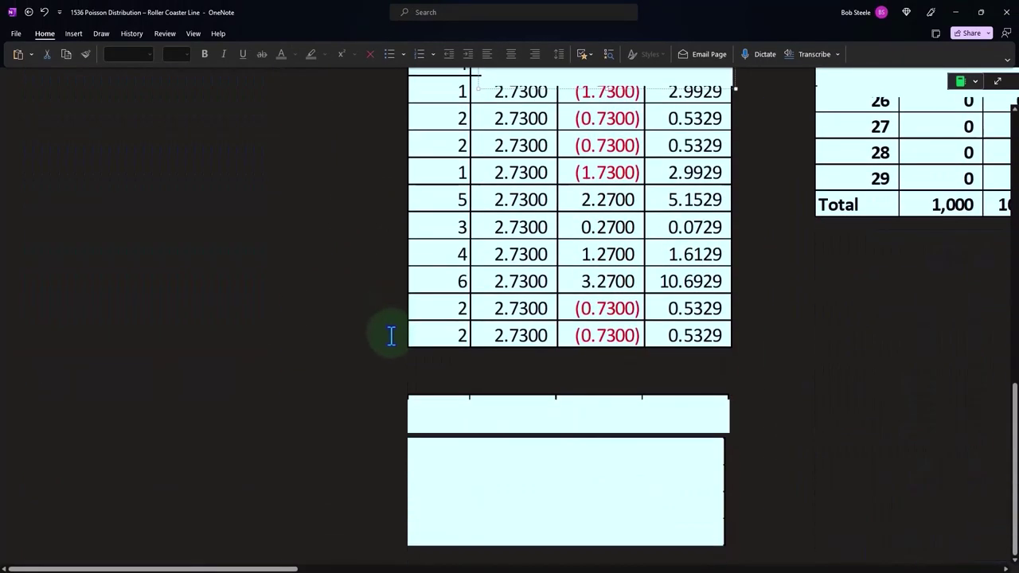
{"action": "scroll", "coordinate": [391, 335], "scroll_direction": "up", "scroll_amount": 6}
{"action": "scroll", "coordinate": [391, 335], "scroll_direction": "up", "scroll_amount": 3}
{"action": "scroll", "coordinate": [391, 335], "scroll_direction": "up", "scroll_amount": 1}
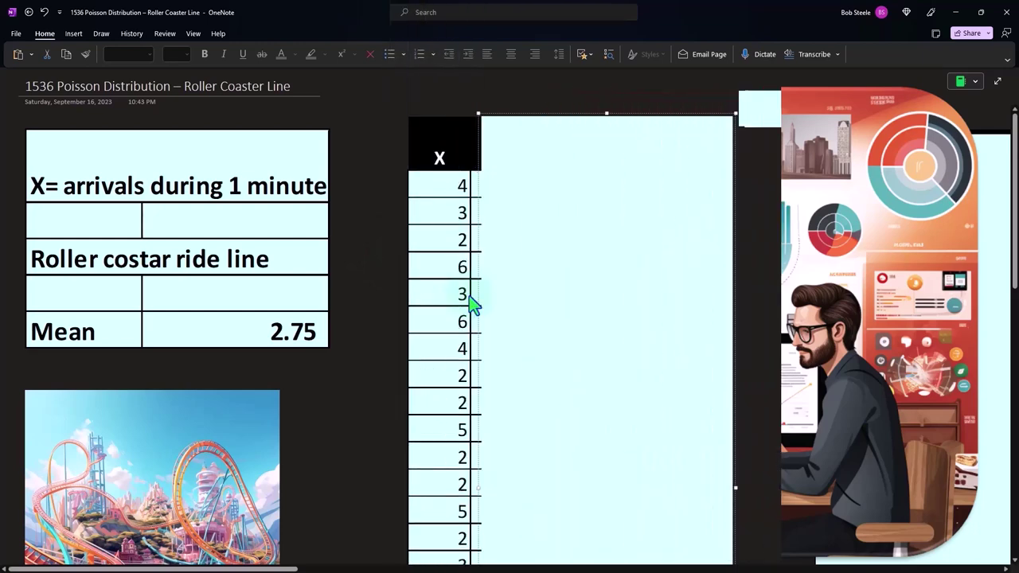
Widen the frequency table picture to show # of Arrivals counts (0→62, 1→171, 2→243)
{"action": "left_click", "coordinate": [858, 237]}
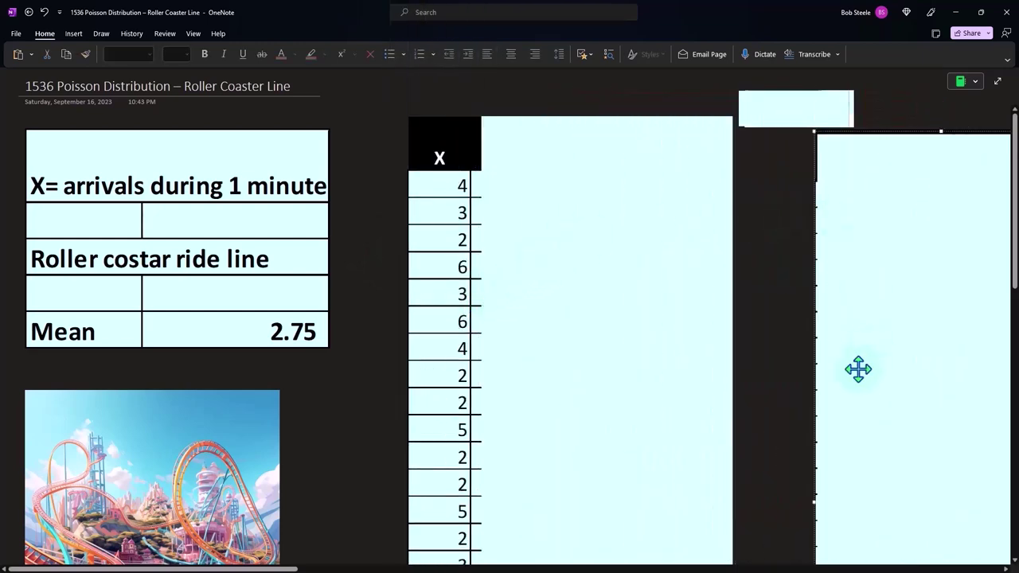
{"action": "left_click_drag", "start_coordinate": [815, 504], "coordinate": [890, 495]}
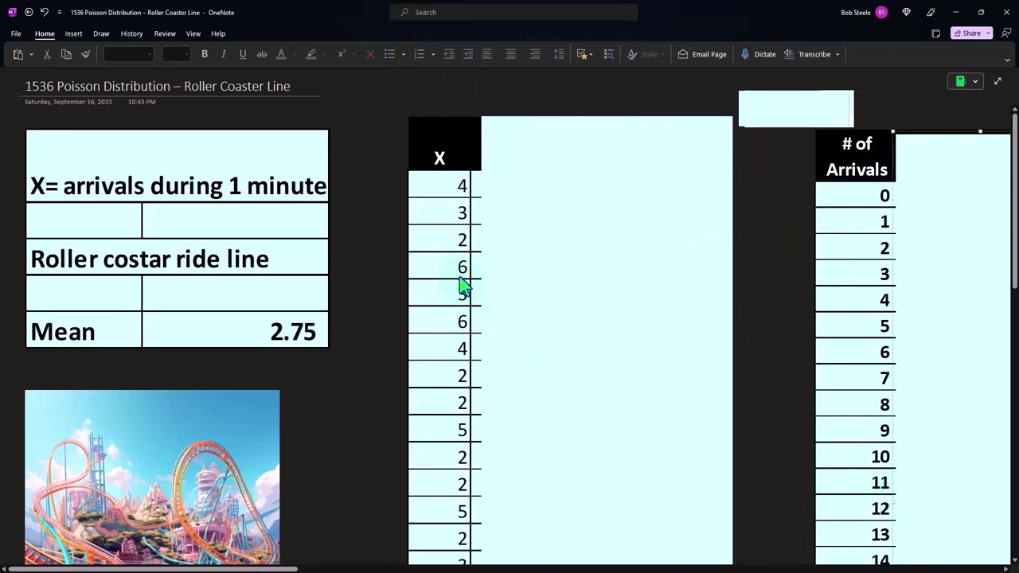
{"action": "left_click_drag", "start_coordinate": [299, 561], "coordinate": [374, 561]}
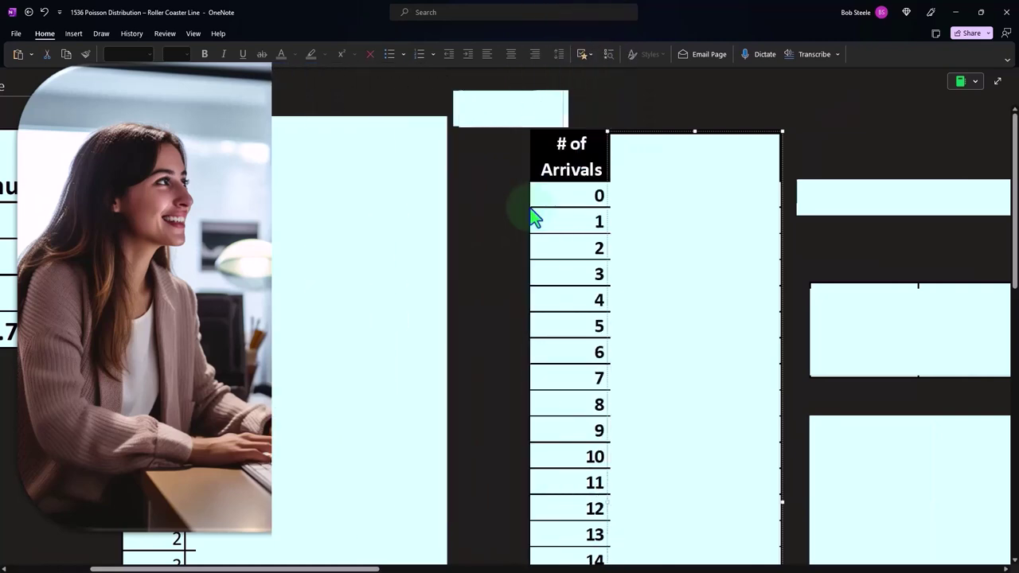
{"action": "scroll", "coordinate": [318, 319], "scroll_direction": "left", "scroll_amount": 5}
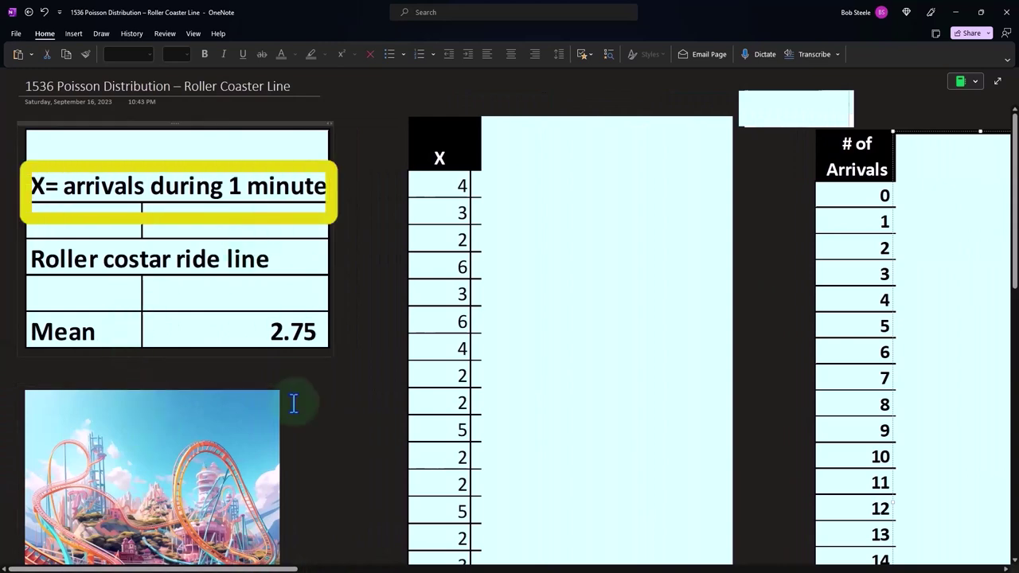
{"action": "scroll", "coordinate": [291, 403], "scroll_direction": "right", "scroll_amount": 5}
{"action": "scroll", "coordinate": [537, 345], "scroll_direction": "right", "scroll_amount": 1}
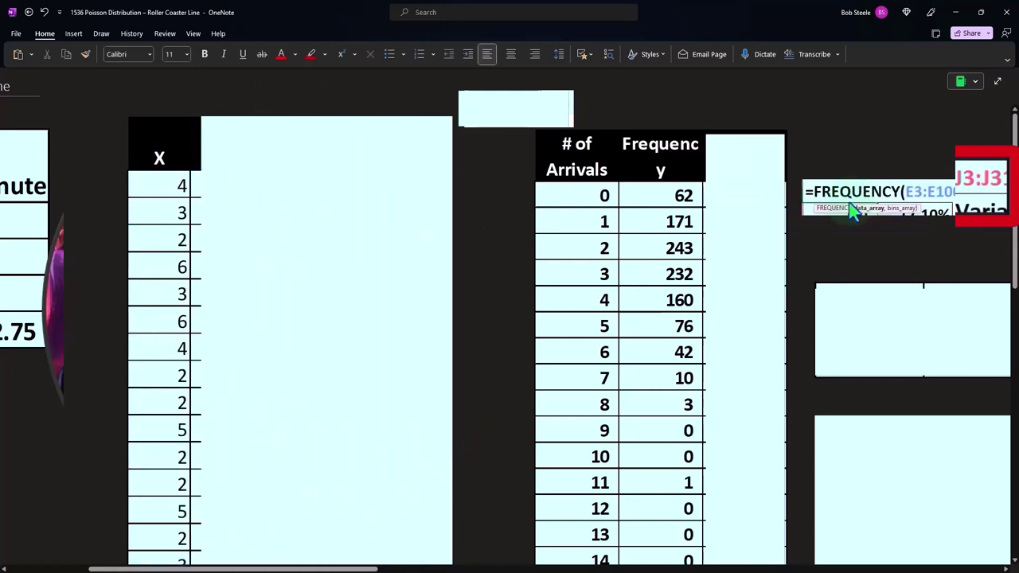
Fill the % of Total column beside Frequency, down to the 1,000 (100.00%) Total row
{"action": "left_click_drag", "start_coordinate": [377, 570], "coordinate": [399, 570]}
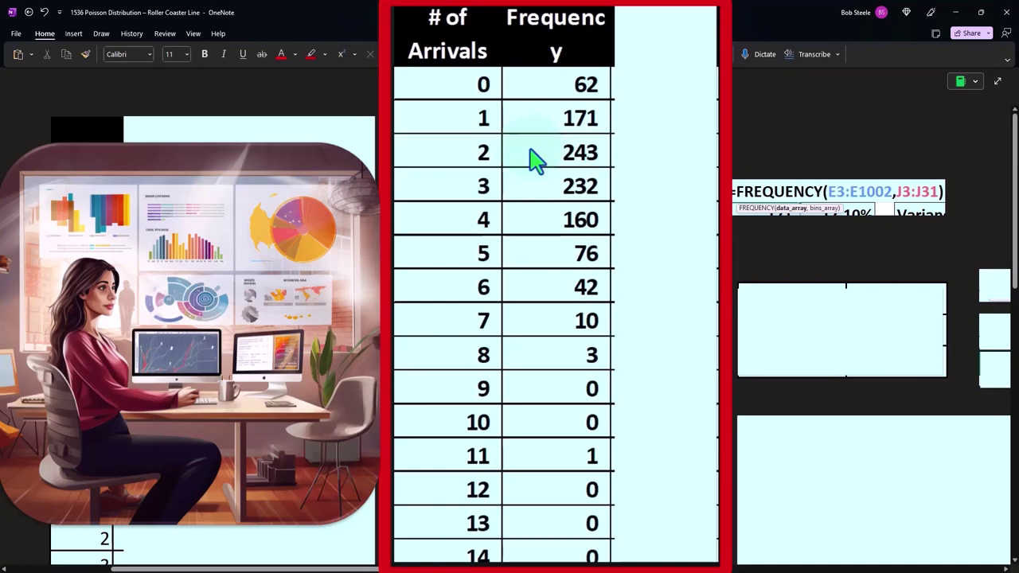
{"action": "left_click", "coordinate": [630, 144]}
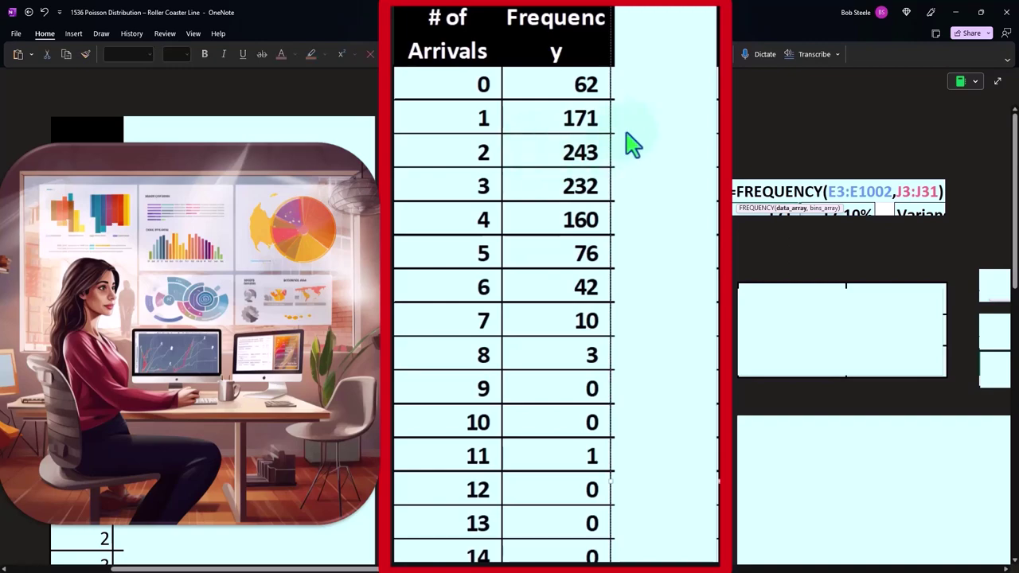
{"action": "key", "text": "ctrl+v"}
{"action": "scroll", "coordinate": [630, 144], "scroll_direction": "down", "scroll_amount": 5}
{"action": "scroll", "coordinate": [633, 163], "scroll_direction": "down", "scroll_amount": 4}
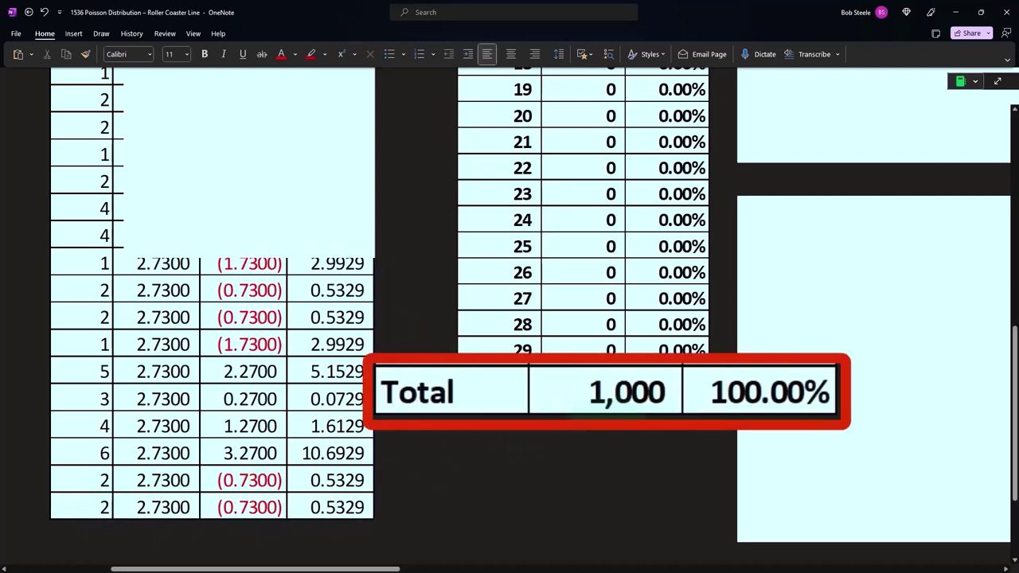
Check in Calculator that 62 divided by 1,000 matches the first % of Total value
{"action": "scroll", "coordinate": [585, 403], "scroll_direction": "up", "scroll_amount": 2}
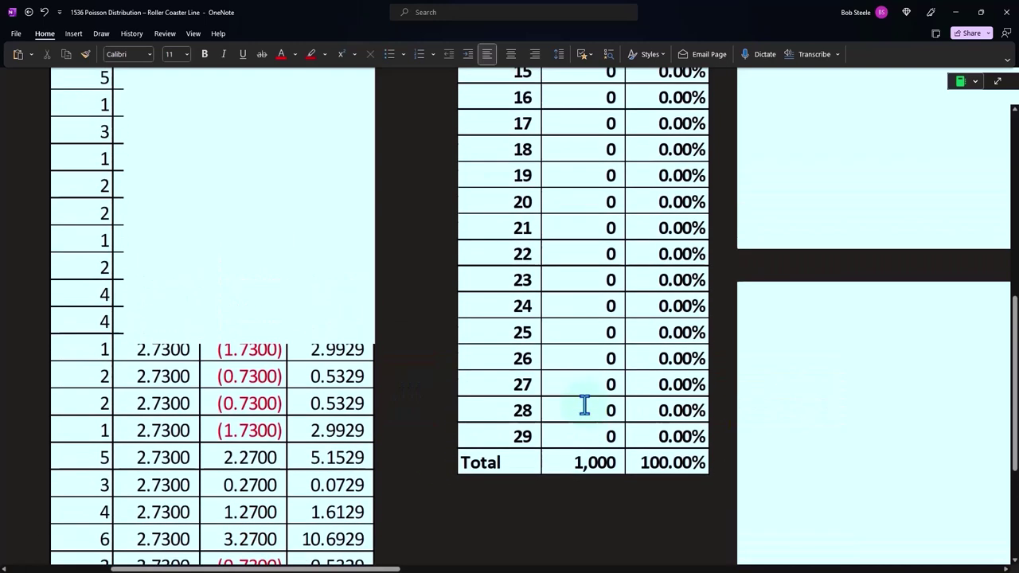
{"action": "scroll", "coordinate": [586, 403], "scroll_direction": "up", "scroll_amount": 6}
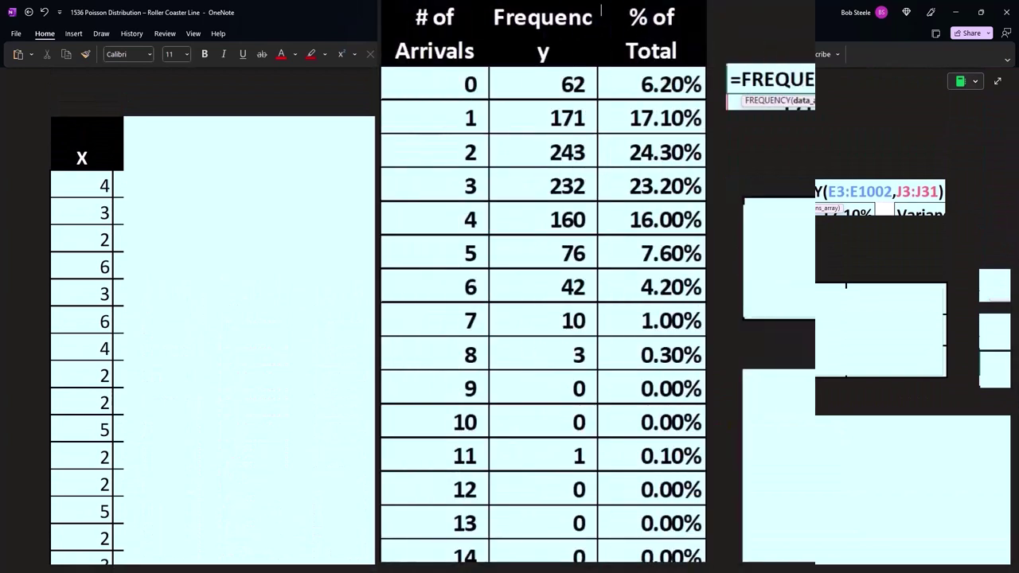
{"action": "left_click_drag", "start_coordinate": [727, 140], "coordinate": [724, 126]}
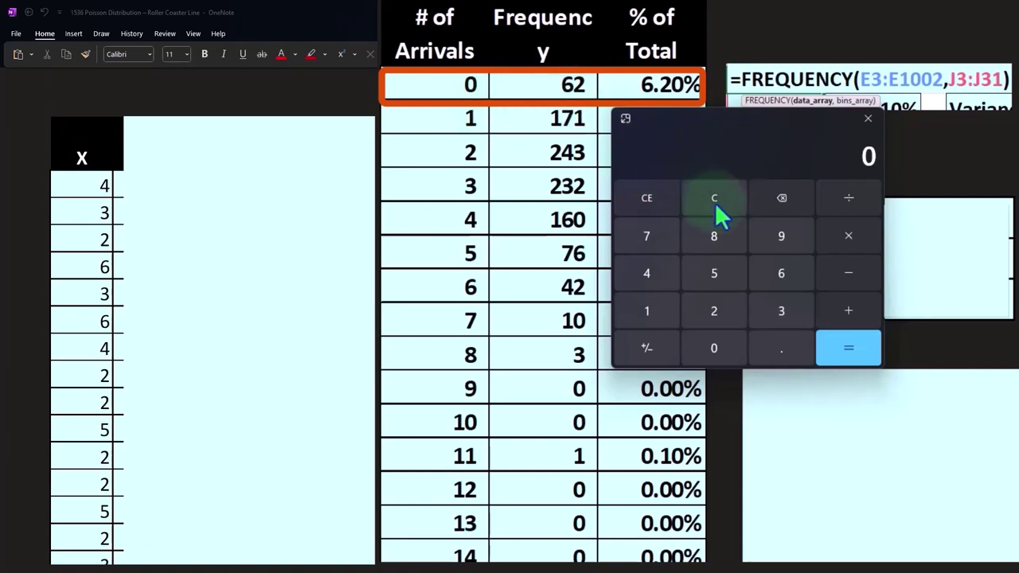
{"action": "type", "text": "62"}
{"action": "left_click", "coordinate": [715, 202]}
{"action": "type", "text": "1,000"}
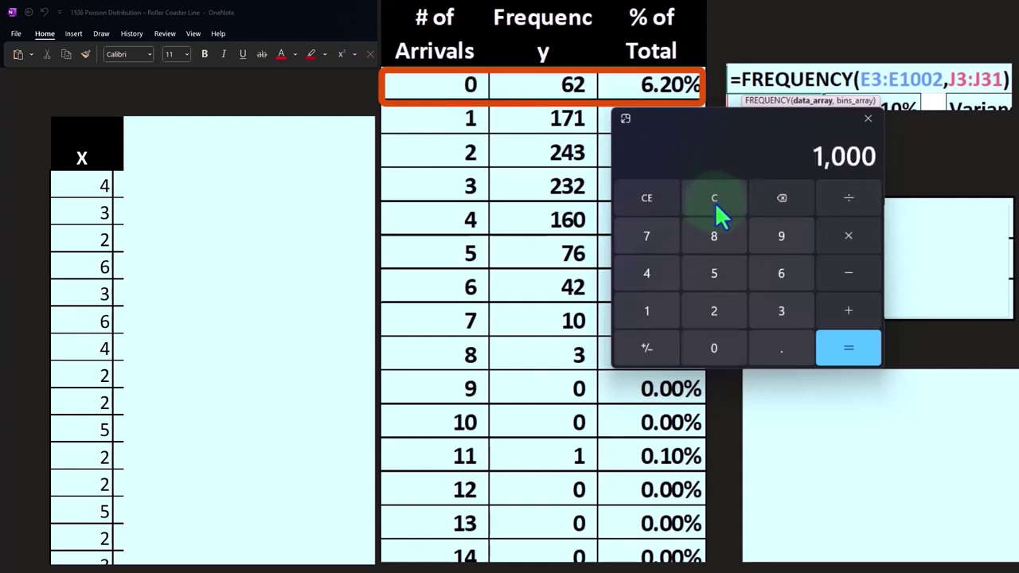
{"action": "key", "text": "Return"}
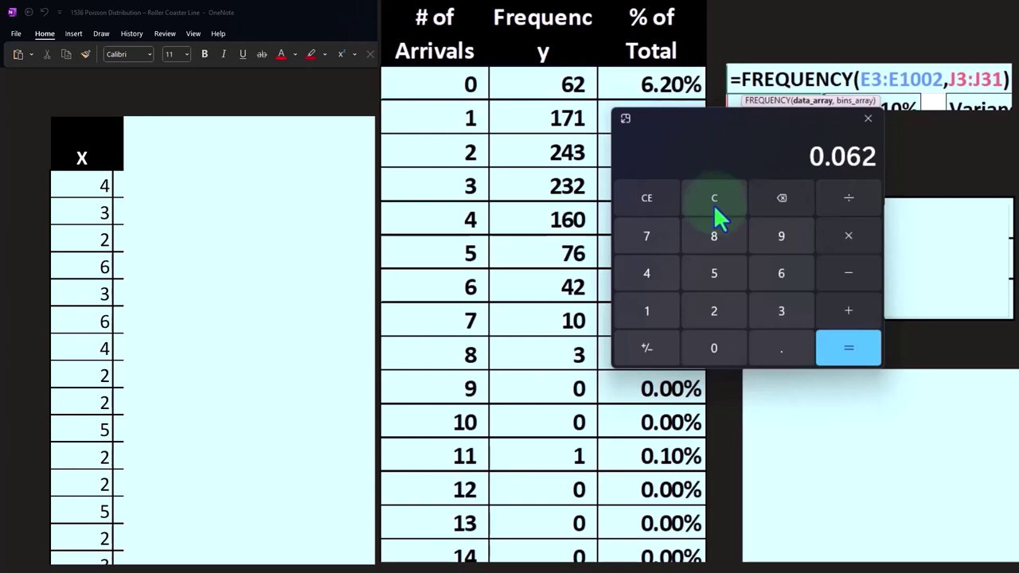
Verify 171 / 1000 equals 0.171 (17.10%), then move Calculator off the screen
{"action": "mouse_move", "coordinate": [703, 122]}
{"action": "left_mouse_down"}
{"action": "mouse_move", "coordinate": [708, 166]}
{"action": "mouse_move", "coordinate": [705, 148]}
{"action": "left_mouse_up"}
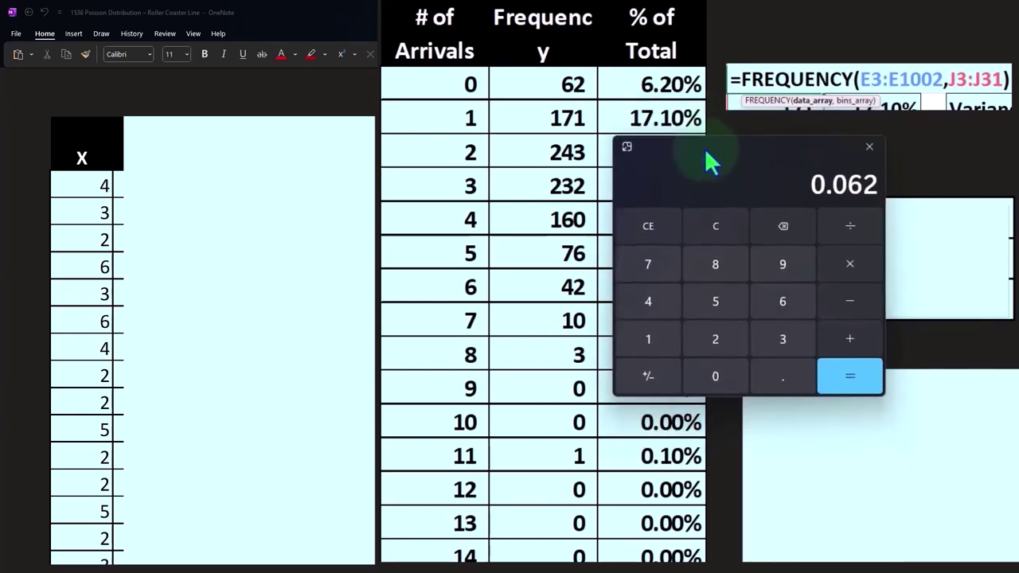
{"action": "left_click", "coordinate": [716, 225]}
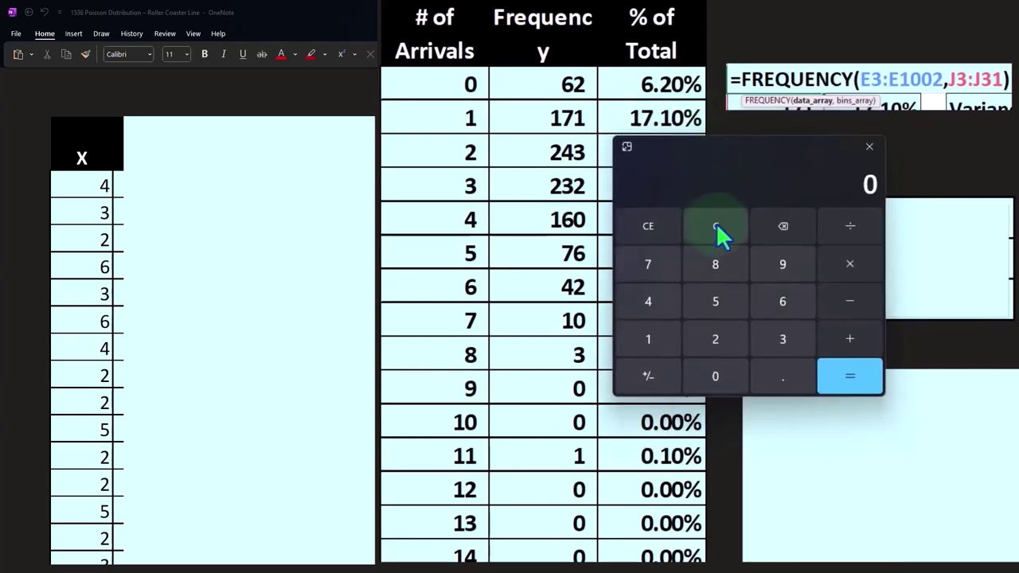
{"action": "type", "text": "171"}
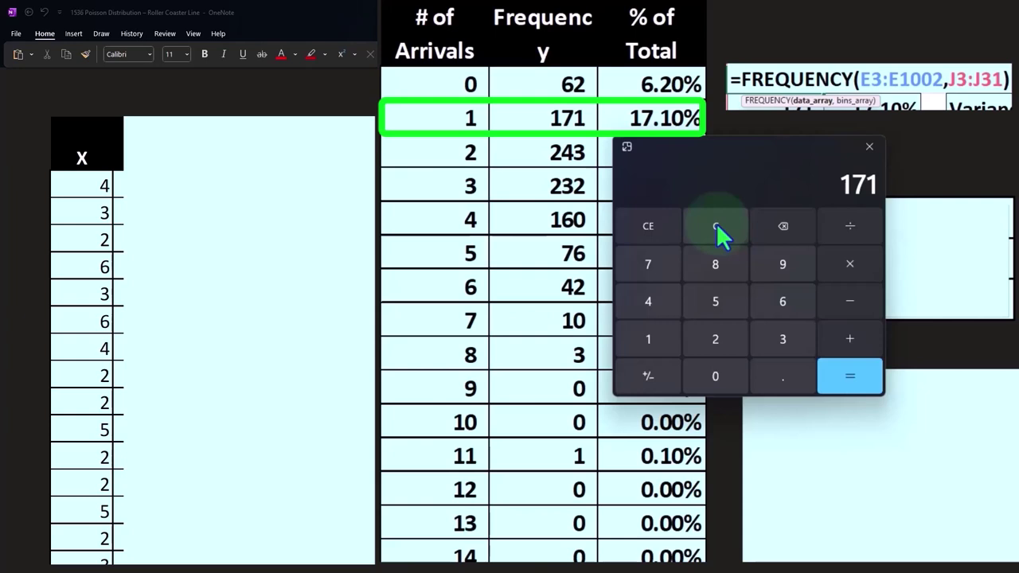
{"action": "type", "text": "/1000"}
{"action": "key", "text": "Return"}
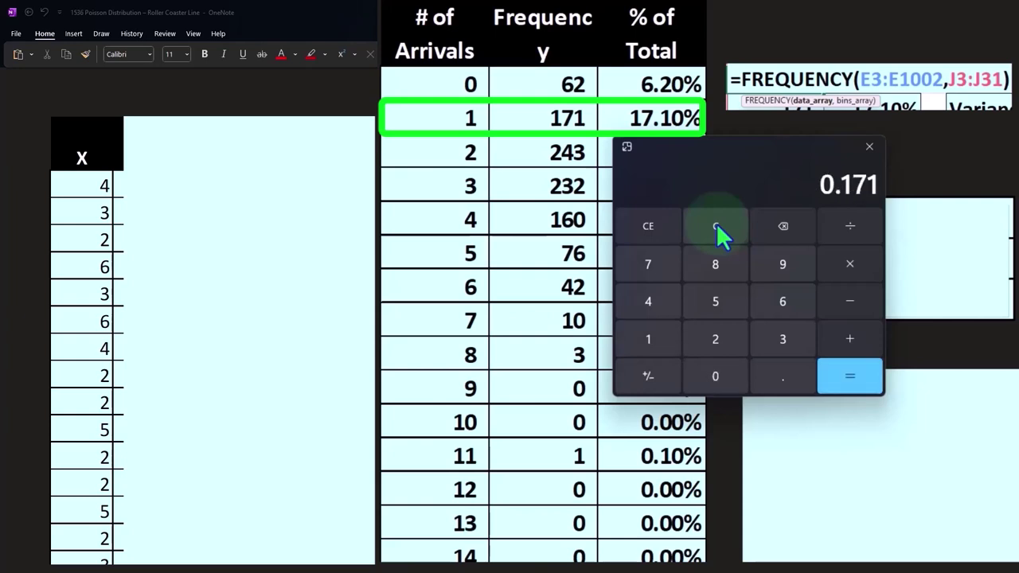
{"action": "left_click_drag", "start_coordinate": [711, 163], "coordinate": [1015, 163]}
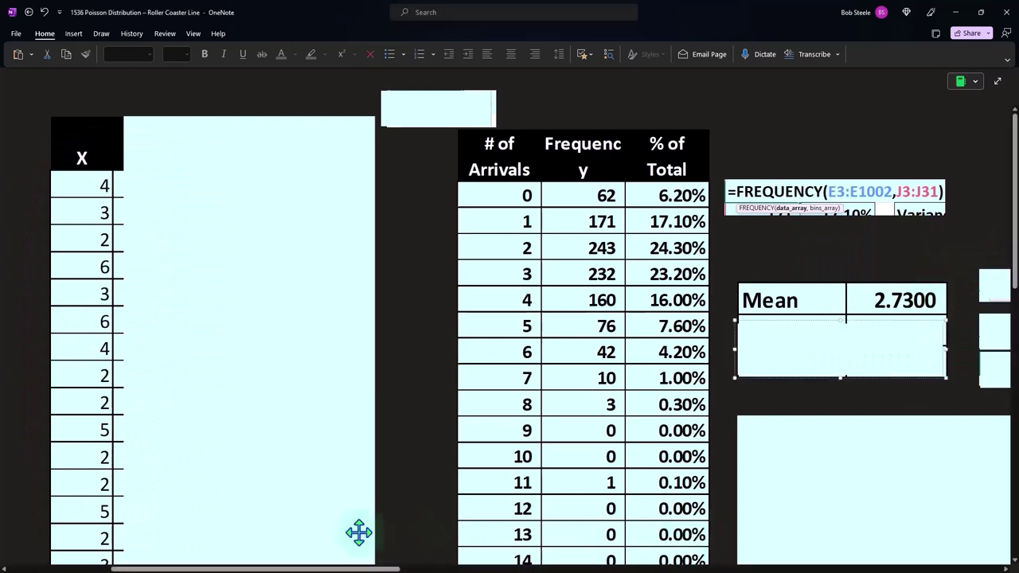
Display the =AVERAGE(E3:E1002) formula behind the 2.7300 Mean box
{"action": "scroll", "coordinate": [358, 533], "scroll_direction": "right", "scroll_amount": 5}
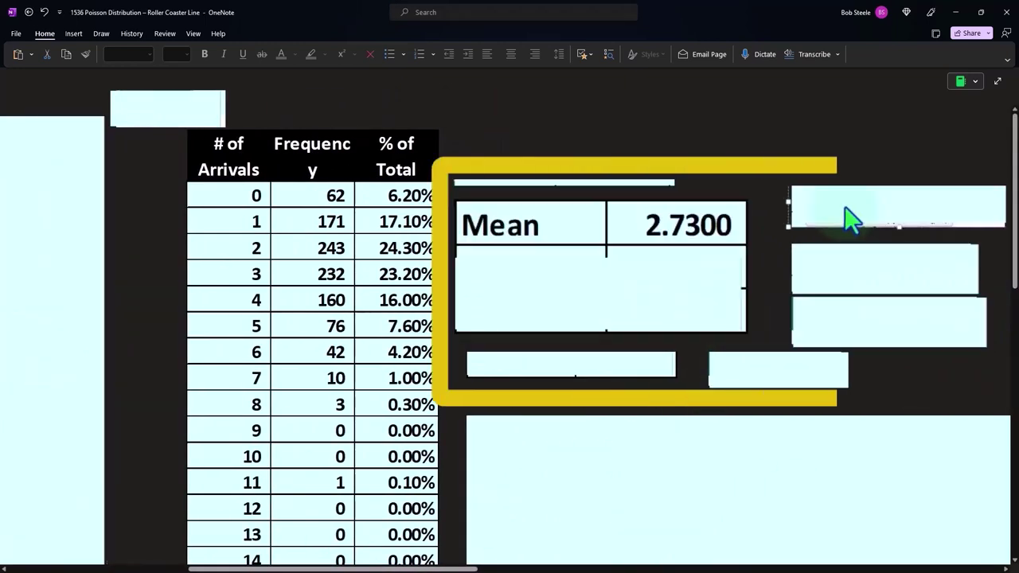
{"action": "double_click", "coordinate": [850, 219]}
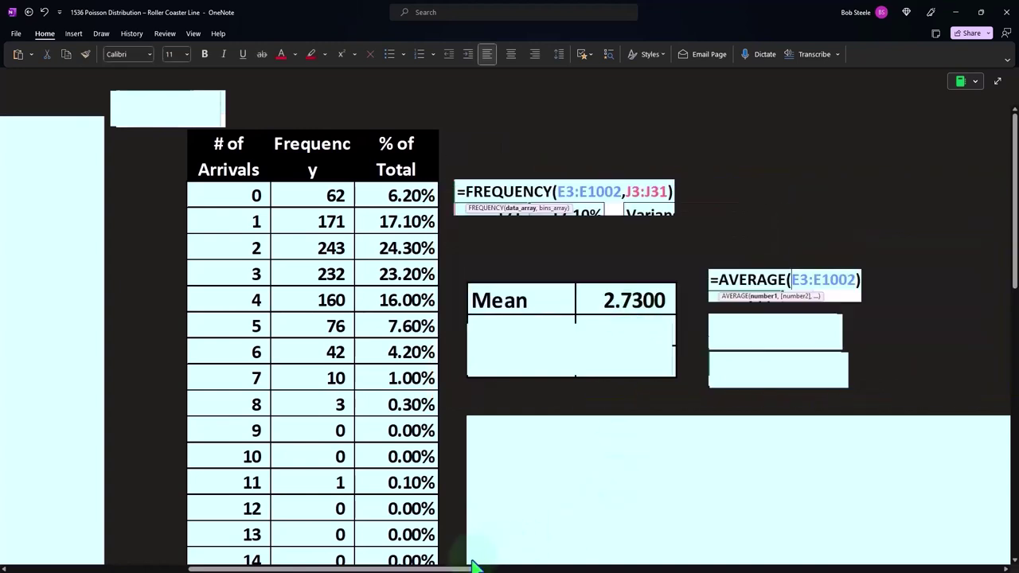
{"action": "scroll", "coordinate": [478, 558], "scroll_direction": "left", "scroll_amount": 5}
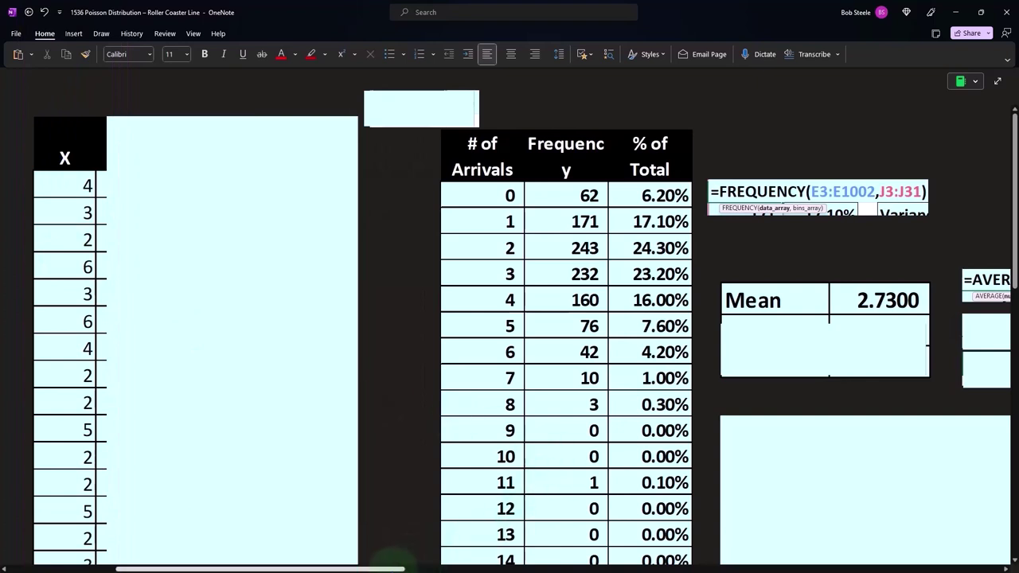
{"action": "scroll", "coordinate": [407, 562], "scroll_direction": "right", "scroll_amount": 5}
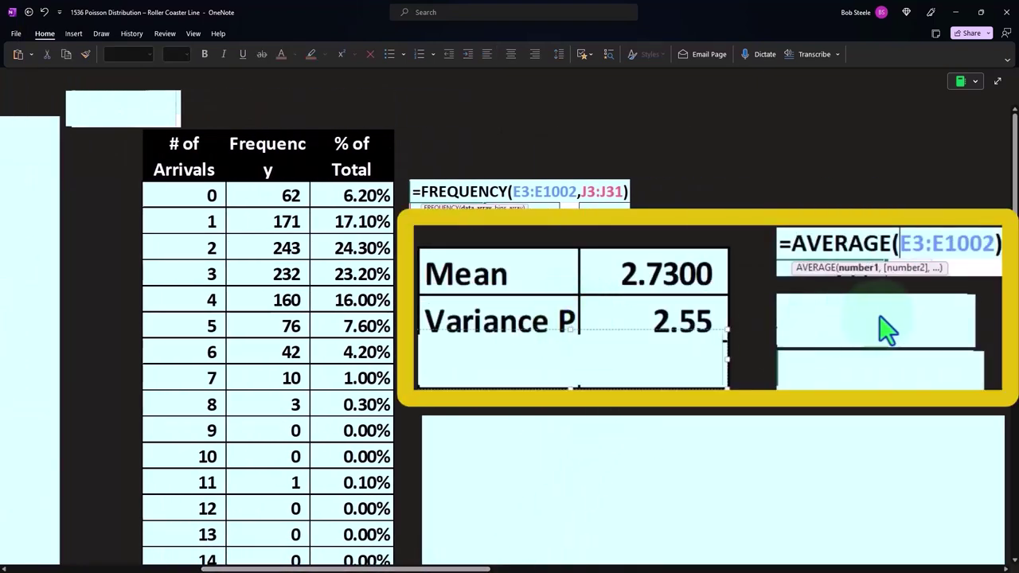
Delete three cover boxes to reveal the VAR.P and VAR.S formulas and Variance S 2.56
{"action": "left_click", "coordinate": [884, 327]}
{"action": "key", "text": "Delete"}
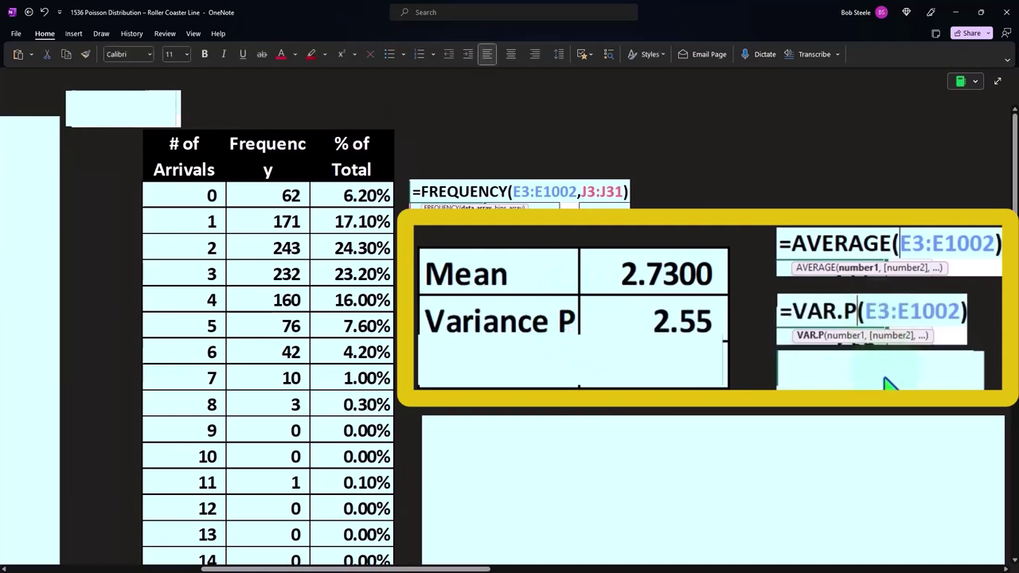
{"action": "left_click", "coordinate": [889, 382]}
{"action": "key", "text": "Delete"}
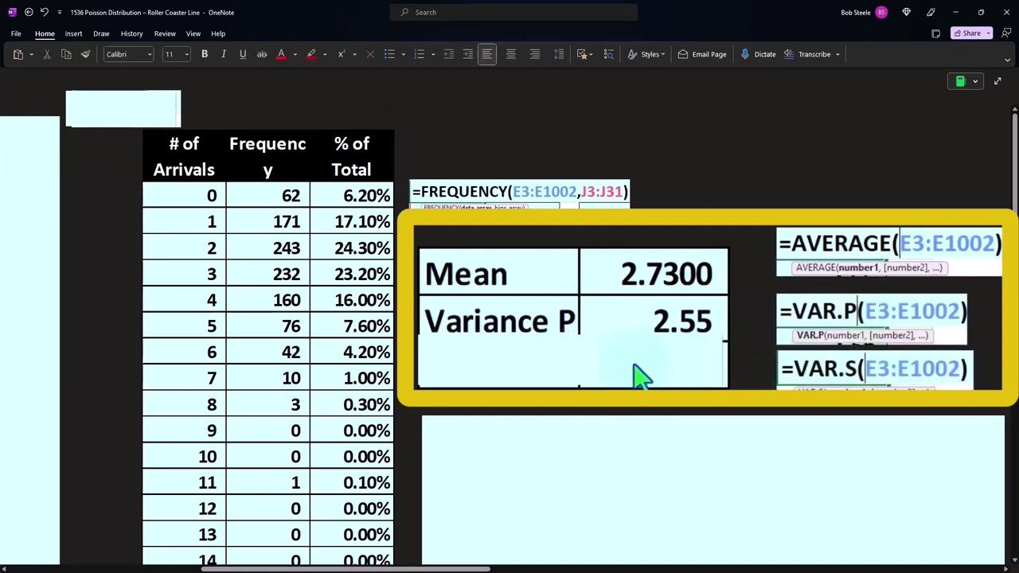
{"action": "left_click", "coordinate": [629, 374]}
{"action": "key", "text": "Delete"}
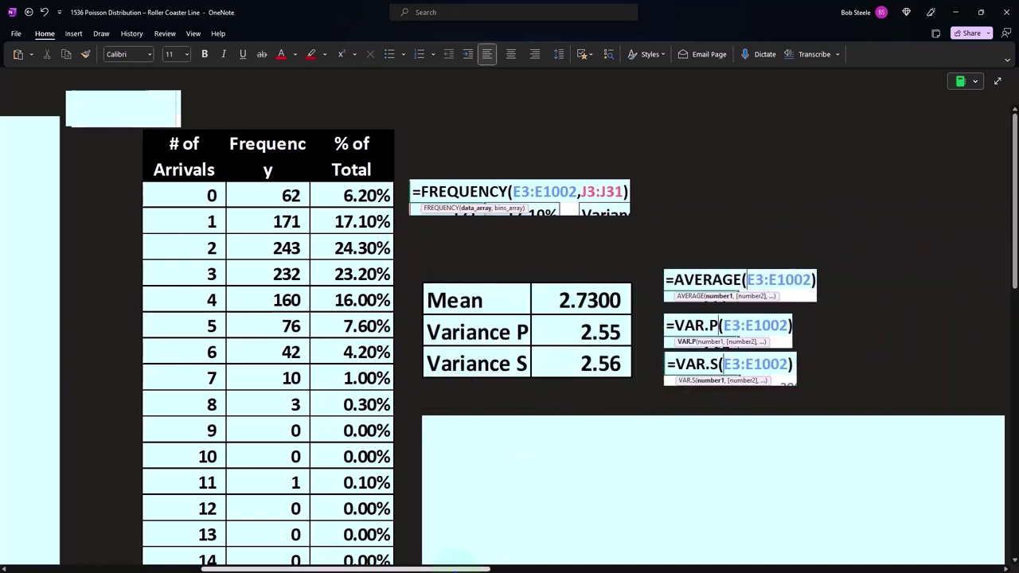
{"action": "left_click_drag", "start_coordinate": [456, 570], "coordinate": [253, 570]}
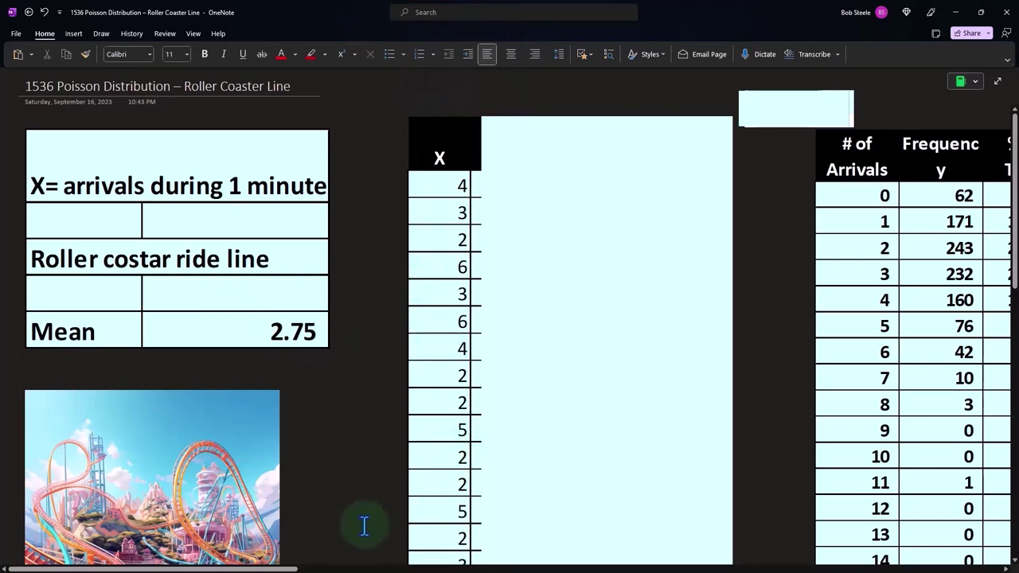
Uncover the arrivals Frequency column chart, peaking at 2 arrivals, below the statistics box
{"action": "left_click_drag", "start_coordinate": [295, 569], "coordinate": [443, 569]}
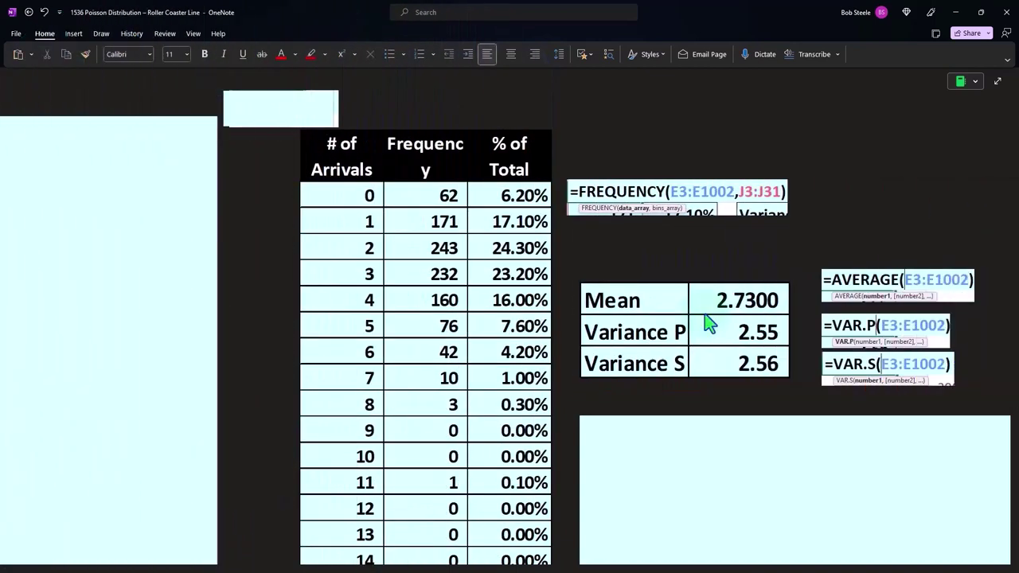
{"action": "scroll", "coordinate": [707, 321], "scroll_direction": "down", "scroll_amount": 3}
{"action": "left_click", "coordinate": [715, 427]}
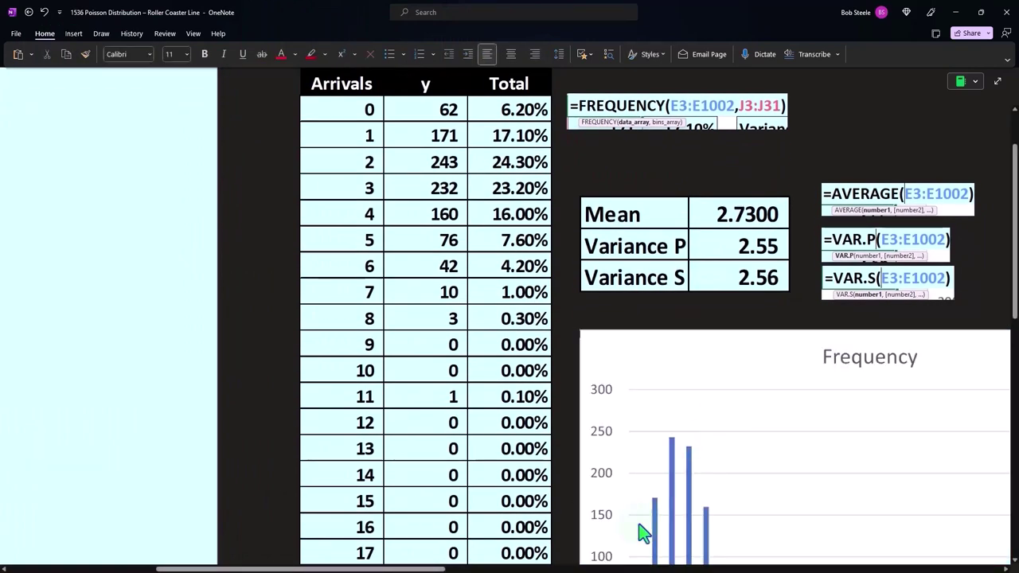
{"action": "left_click_drag", "start_coordinate": [442, 568], "coordinate": [499, 568]}
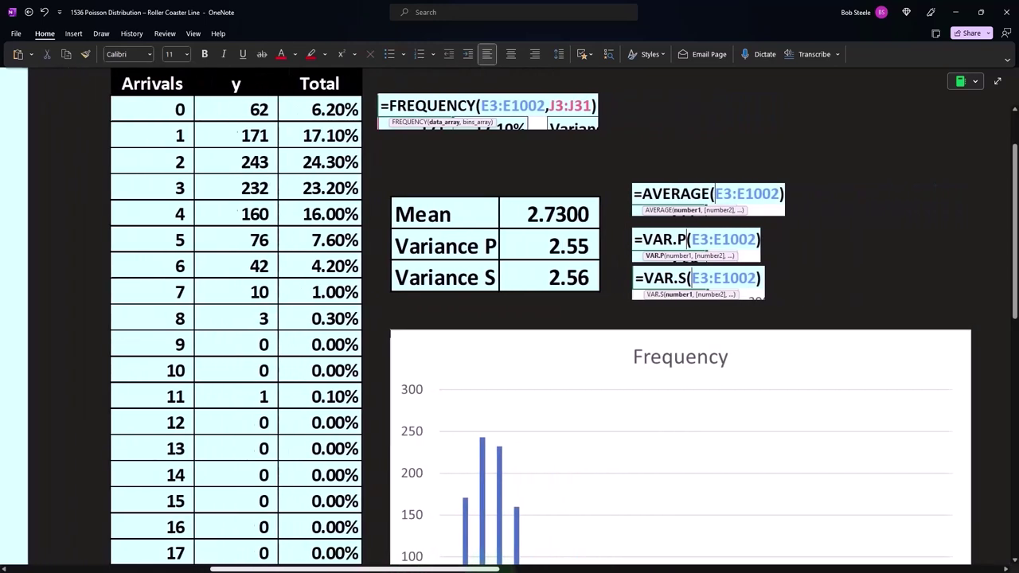
{"action": "scroll", "coordinate": [521, 527], "scroll_direction": "up", "scroll_amount": 3}
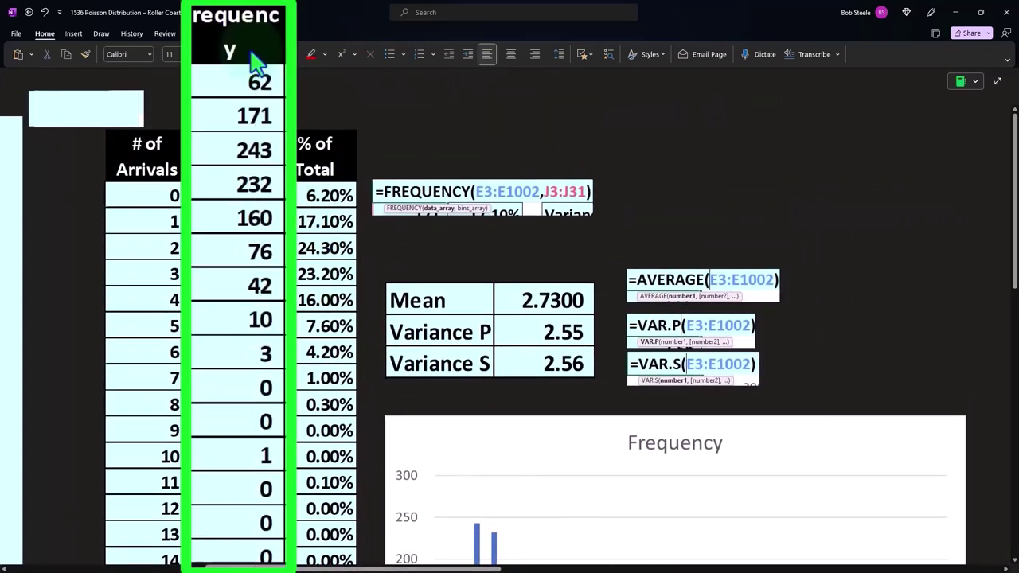
{"action": "scroll", "coordinate": [256, 68], "scroll_direction": "down", "scroll_amount": 4}
{"action": "scroll", "coordinate": [257, 159], "scroll_direction": "down", "scroll_amount": 5}
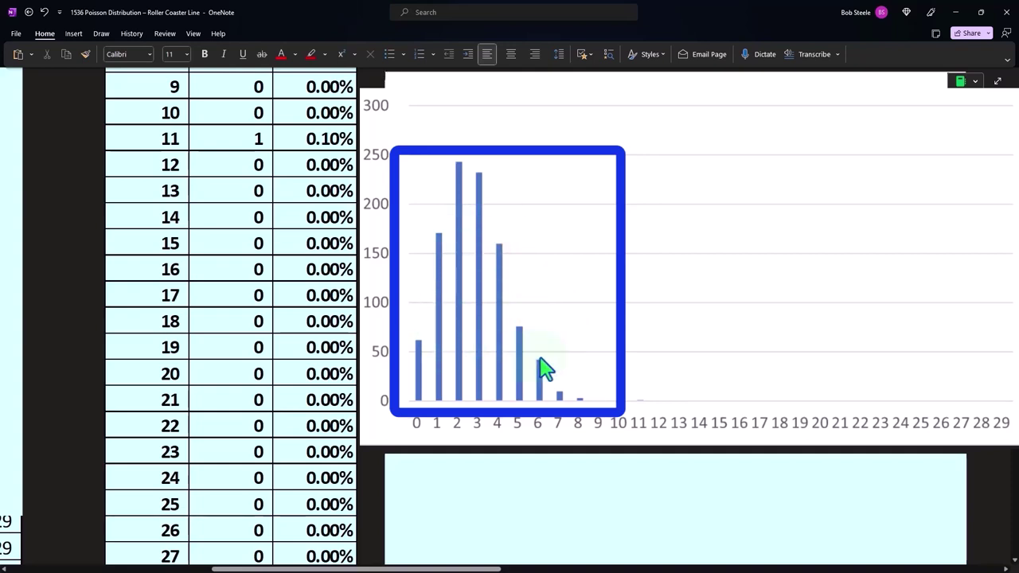
{"action": "scroll", "coordinate": [549, 356], "scroll_direction": "up", "scroll_amount": 5}
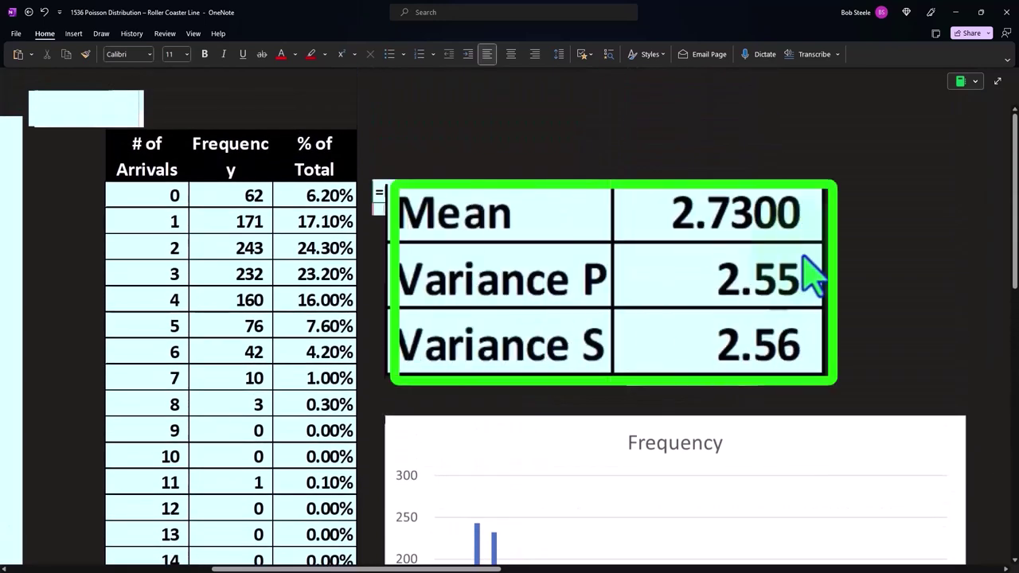
{"action": "scroll", "coordinate": [587, 326], "scroll_direction": "down", "scroll_amount": 5}
{"action": "scroll", "coordinate": [589, 330], "scroll_direction": "down", "scroll_amount": 3}
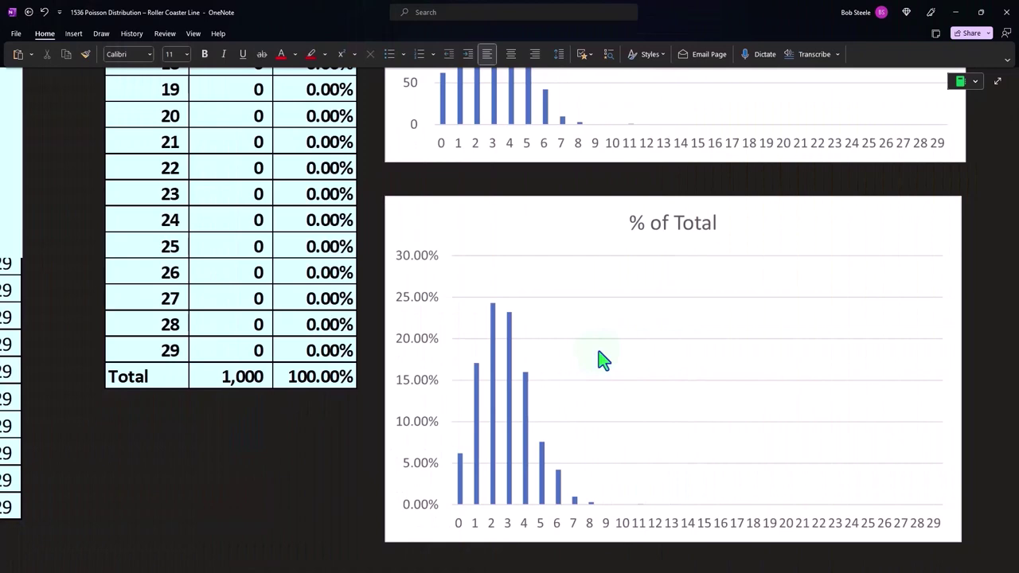
{"action": "scroll", "coordinate": [593, 374], "scroll_direction": "up", "scroll_amount": 2}
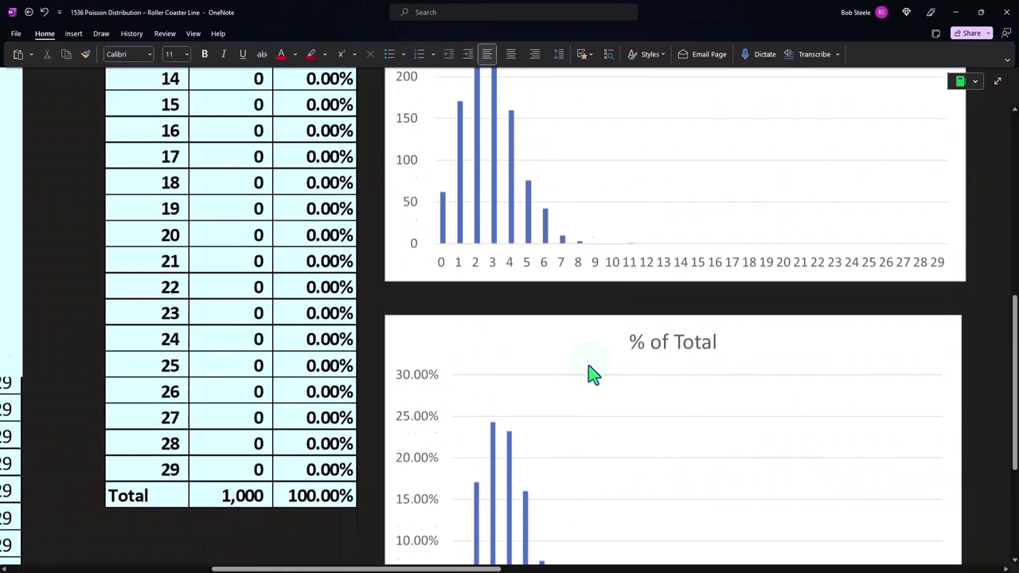
{"action": "scroll", "coordinate": [489, 303], "scroll_direction": "up", "scroll_amount": 3}
{"action": "scroll", "coordinate": [424, 286], "scroll_direction": "up", "scroll_amount": 2}
{"action": "scroll", "coordinate": [193, 150], "scroll_direction": "up", "scroll_amount": 3}
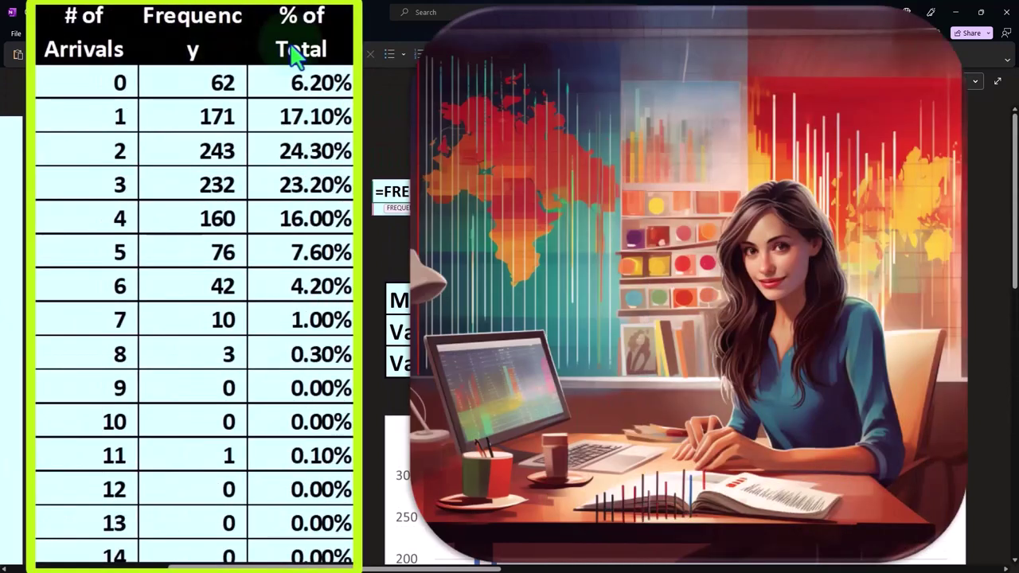
{"action": "scroll", "coordinate": [404, 309], "scroll_direction": "down", "scroll_amount": 1}
{"action": "scroll", "coordinate": [403, 309], "scroll_direction": "down", "scroll_amount": 3}
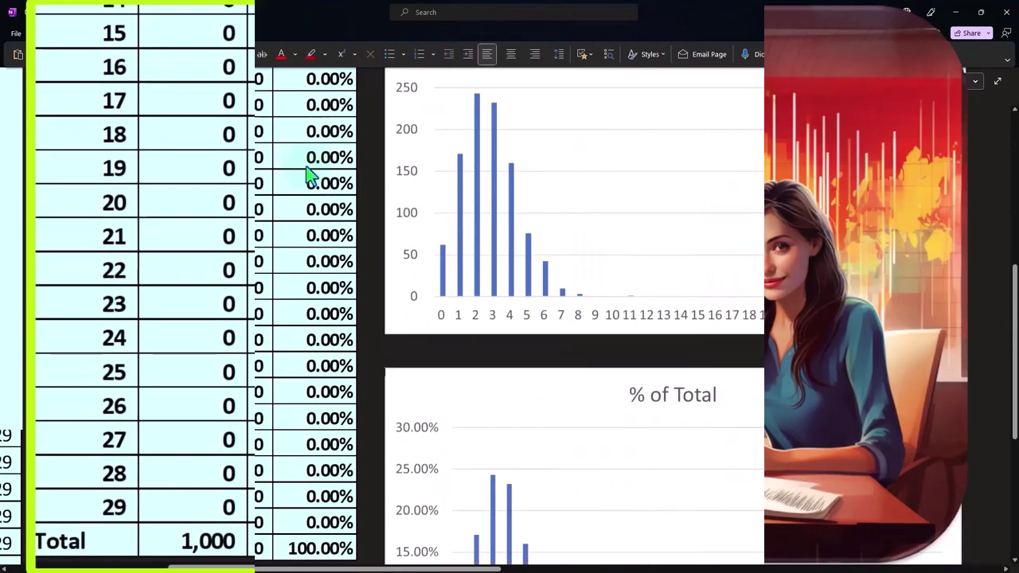
{"action": "scroll", "coordinate": [404, 309], "scroll_direction": "down", "scroll_amount": 1}
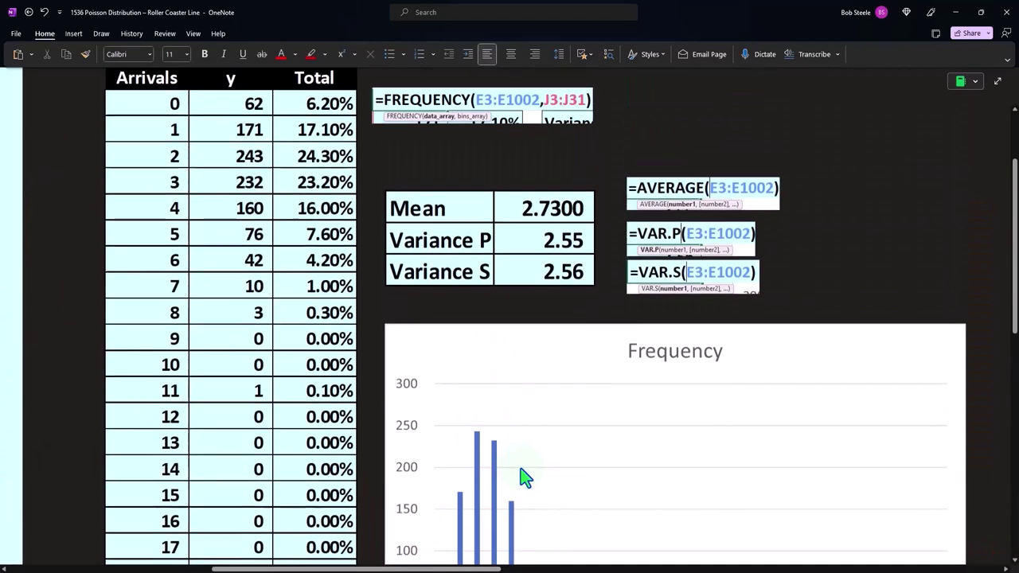
{"action": "scroll", "coordinate": [526, 476], "scroll_direction": "up", "scroll_amount": 2}
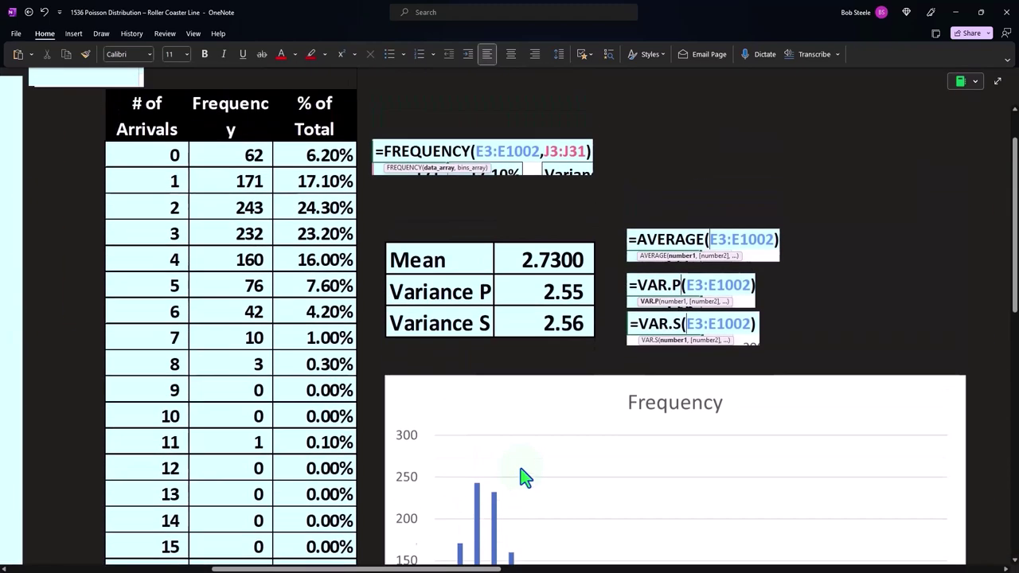
{"action": "scroll", "coordinate": [510, 359], "scroll_direction": "left", "scroll_amount": 5}
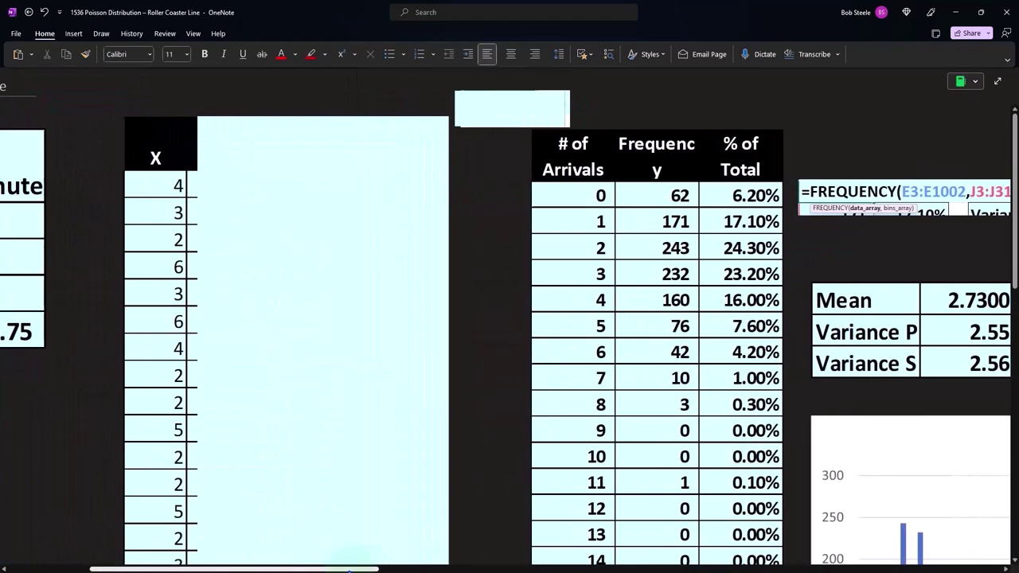
Shrink the cover over the Mean column and uncover the Total row (1,000, 0, 2,553)
{"action": "left_click", "coordinate": [223, 364]}
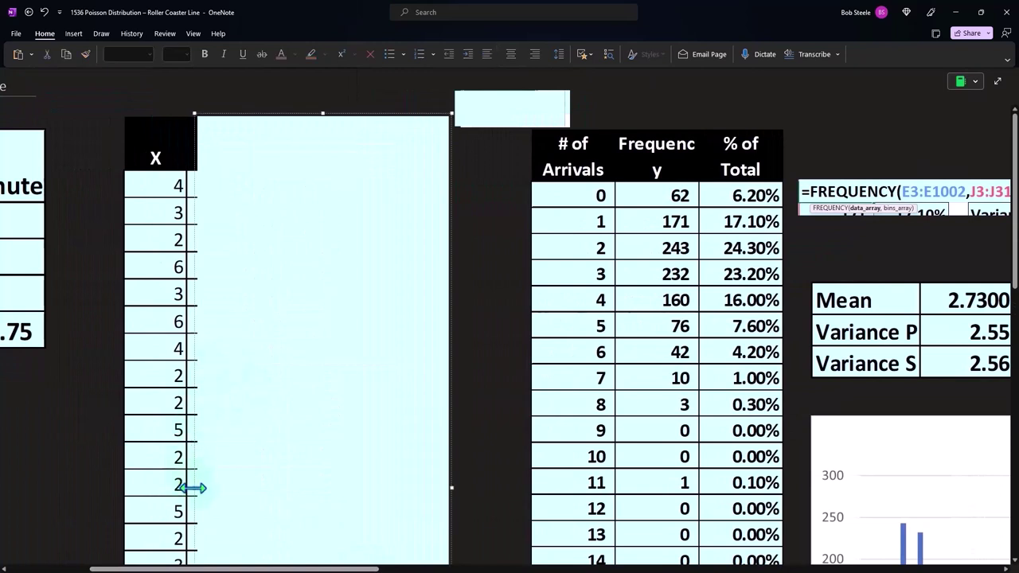
{"action": "left_click_drag", "start_coordinate": [193, 488], "coordinate": [266, 487]}
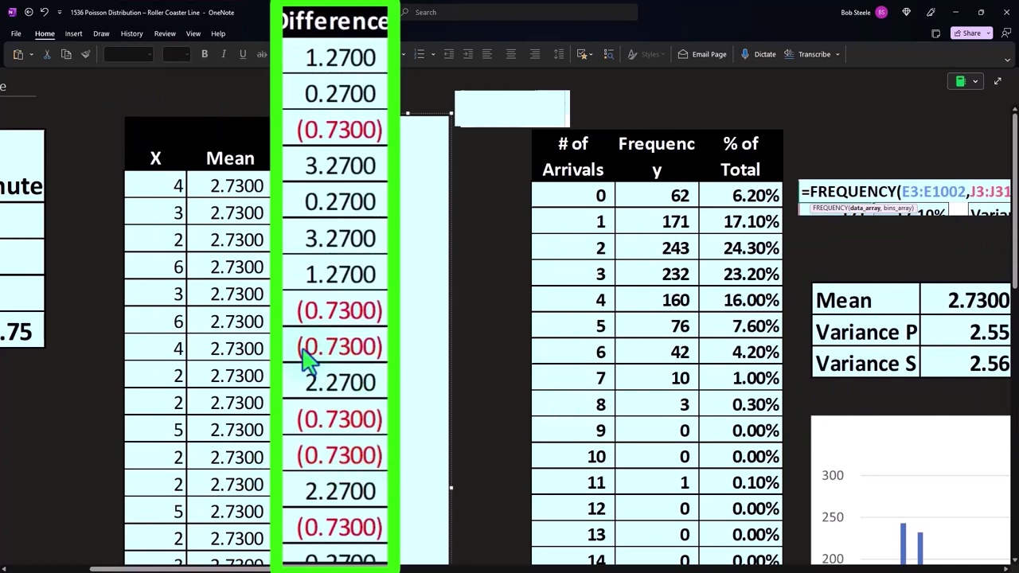
{"action": "scroll", "coordinate": [331, 330], "scroll_direction": "down", "scroll_amount": 5}
{"action": "scroll", "coordinate": [331, 331], "scroll_direction": "down", "scroll_amount": 5}
{"action": "scroll", "coordinate": [330, 331], "scroll_direction": "down", "scroll_amount": 1}
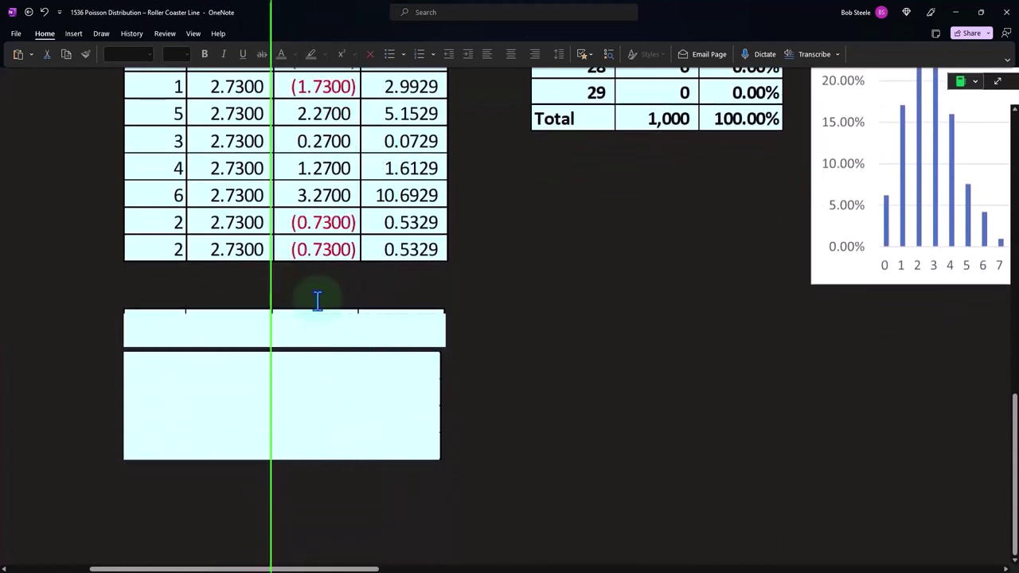
{"action": "left_click", "coordinate": [331, 326]}
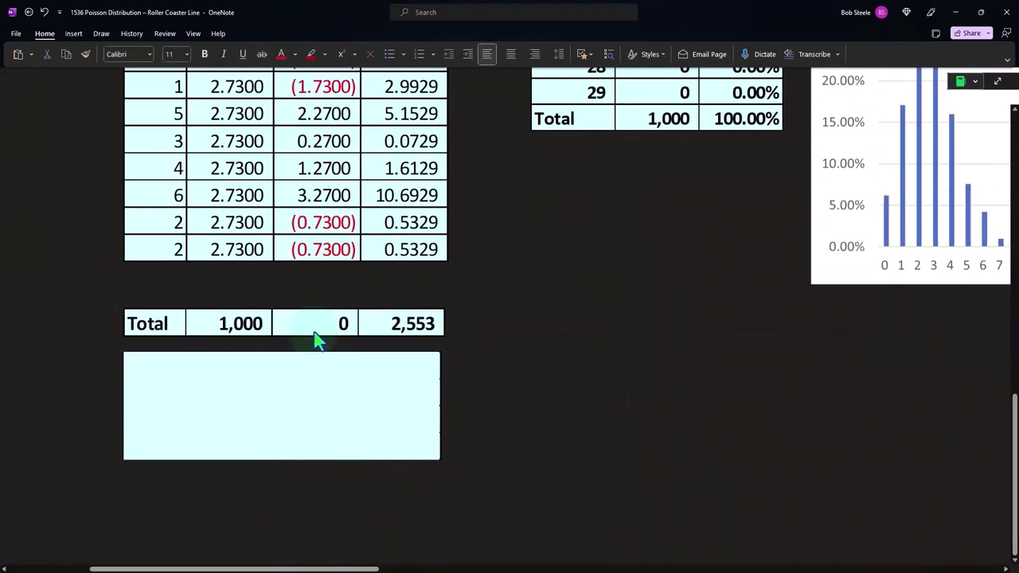
Uncover the Squared column (1.6129, 0.0729…) beside the Difference column
{"action": "scroll", "coordinate": [317, 341], "scroll_direction": "up", "scroll_amount": 2}
{"action": "scroll", "coordinate": [317, 341], "scroll_direction": "up", "scroll_amount": 6}
{"action": "scroll", "coordinate": [317, 341], "scroll_direction": "up", "scroll_amount": 3}
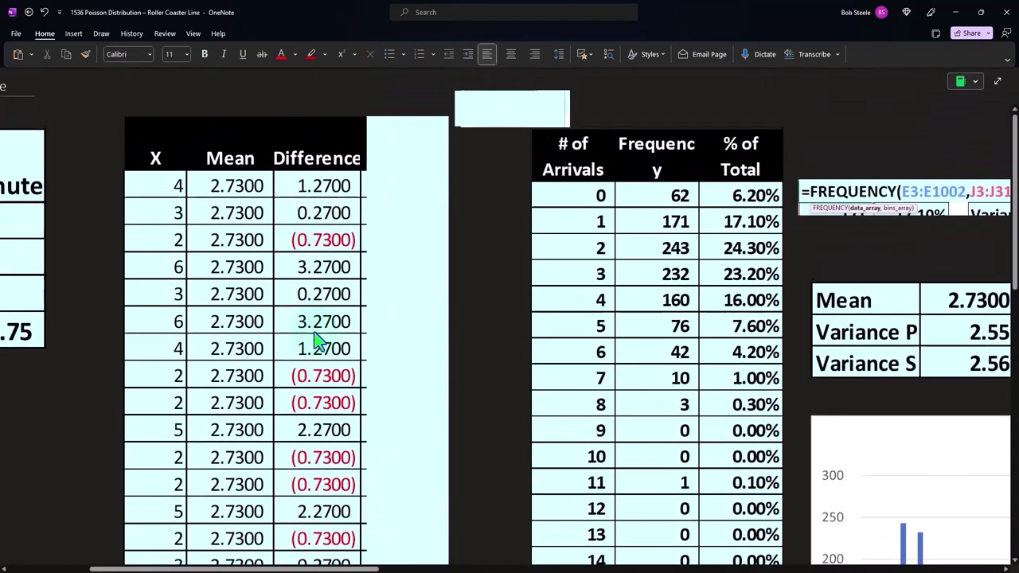
{"action": "left_click", "coordinate": [398, 158]}
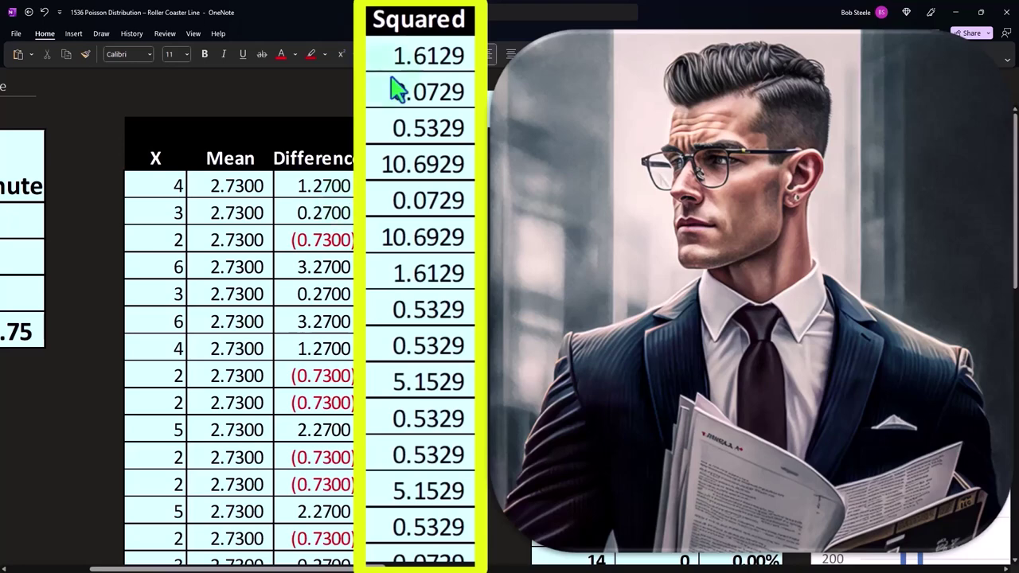
{"action": "scroll", "coordinate": [398, 90], "scroll_direction": "down", "scroll_amount": 5}
{"action": "scroll", "coordinate": [398, 90], "scroll_direction": "down", "scroll_amount": 5}
{"action": "scroll", "coordinate": [398, 89], "scroll_direction": "down", "scroll_amount": 5}
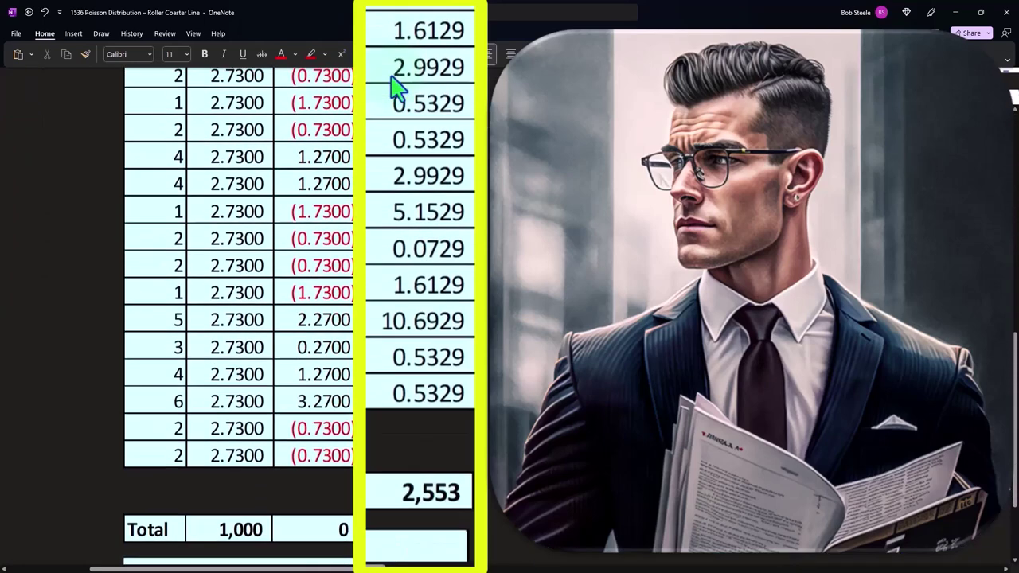
{"action": "scroll", "coordinate": [398, 89], "scroll_direction": "down", "scroll_amount": 3}
{"action": "scroll", "coordinate": [398, 89], "scroll_direction": "down", "scroll_amount": 1}
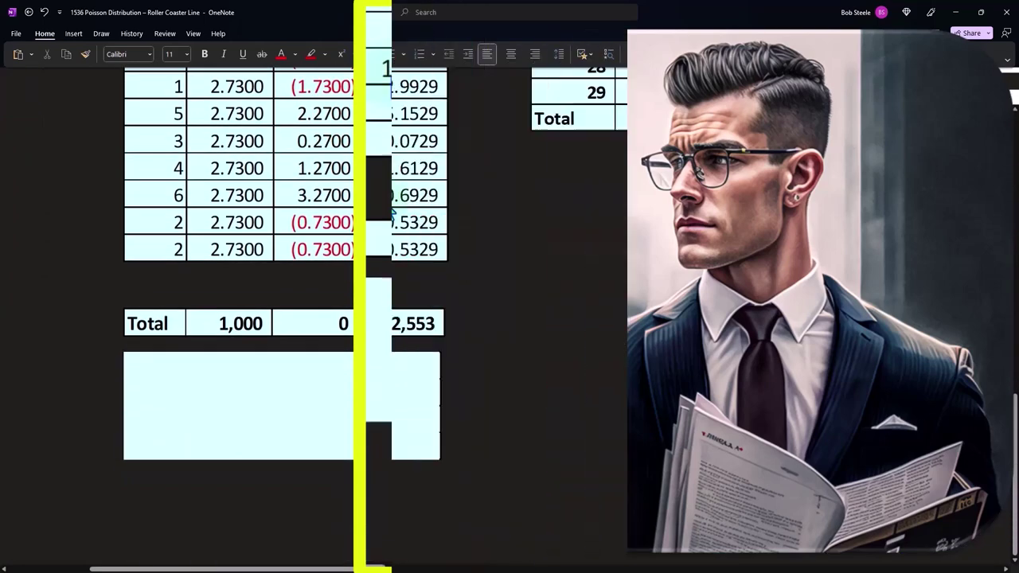
Slide the summary cover down to reveal squared sum 2,553, count 1,000, variance 2.55, SD 1.60
{"action": "left_click", "coordinate": [329, 483]}
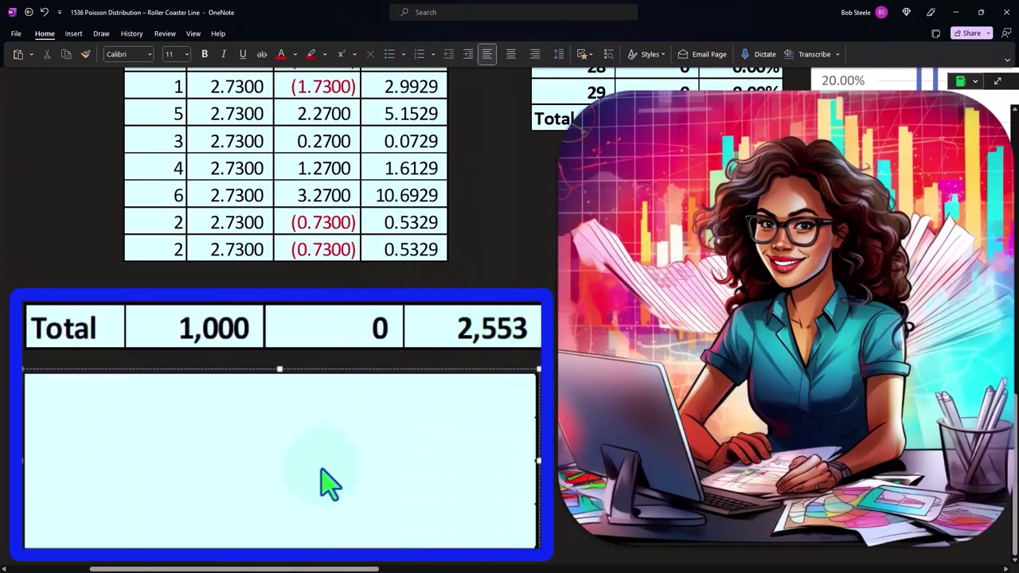
{"action": "left_click", "coordinate": [275, 420]}
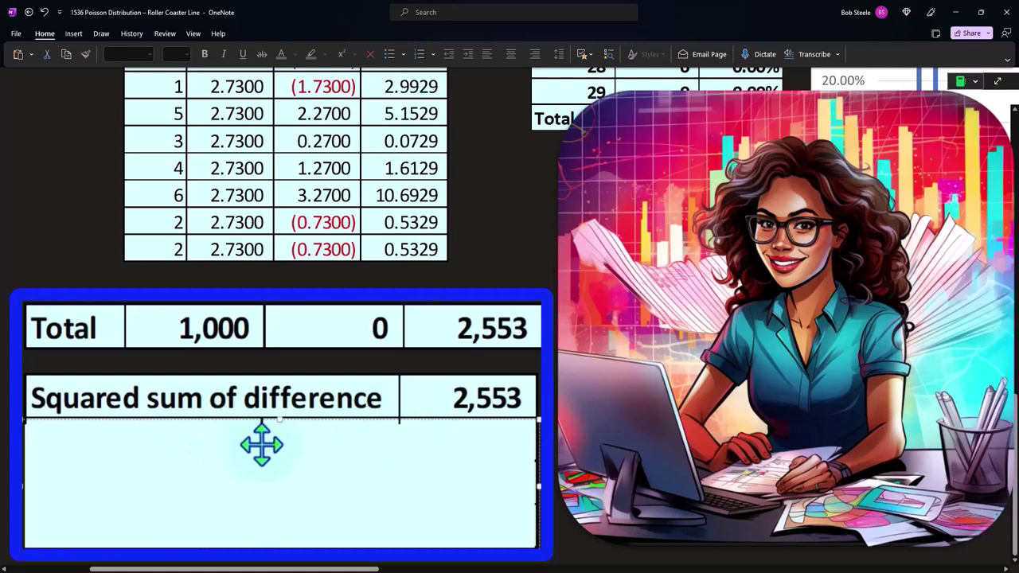
{"action": "left_click_drag", "start_coordinate": [281, 428], "coordinate": [281, 471]}
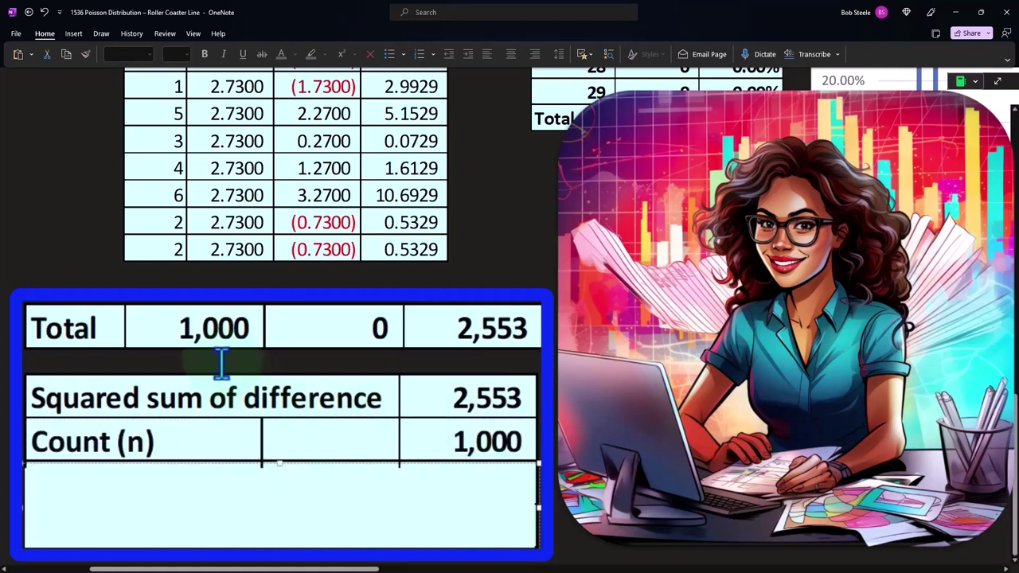
{"action": "left_click_drag", "start_coordinate": [279, 464], "coordinate": [284, 500]}
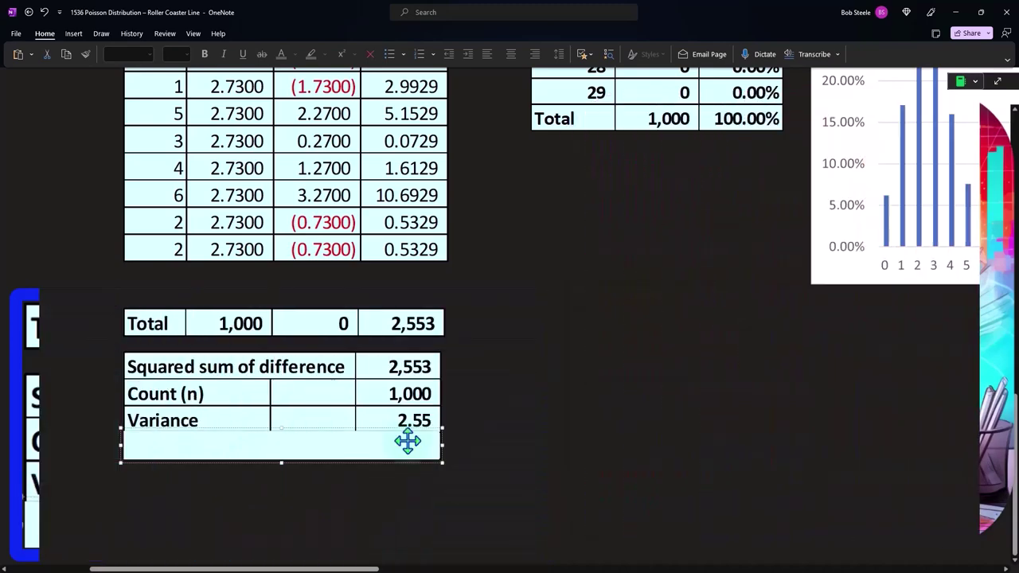
Scroll the page to review the revealed summary rows against the arrivals table
{"action": "scroll", "coordinate": [519, 435], "scroll_direction": "up", "scroll_amount": 1}
{"action": "scroll", "coordinate": [519, 435], "scroll_direction": "up", "scroll_amount": 3}
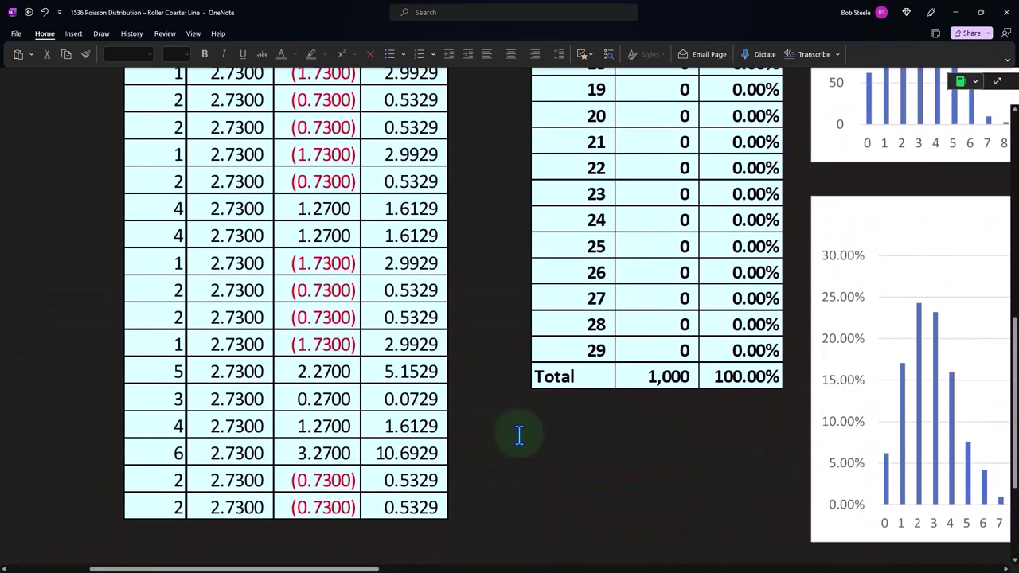
{"action": "scroll", "coordinate": [519, 435], "scroll_direction": "up", "scroll_amount": 4}
{"action": "scroll", "coordinate": [519, 434], "scroll_direction": "up", "scroll_amount": 3}
{"action": "scroll", "coordinate": [519, 435], "scroll_direction": "up", "scroll_amount": 1}
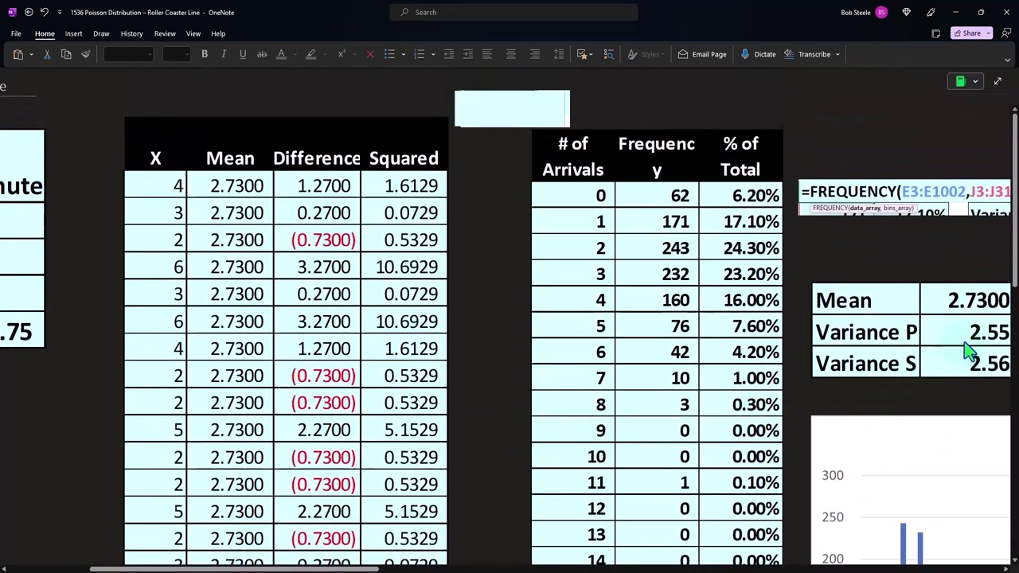
{"action": "scroll", "coordinate": [607, 443], "scroll_direction": "down", "scroll_amount": 4}
{"action": "scroll", "coordinate": [546, 450], "scroll_direction": "down", "scroll_amount": 6}
{"action": "scroll", "coordinate": [399, 519], "scroll_direction": "down", "scroll_amount": 1}
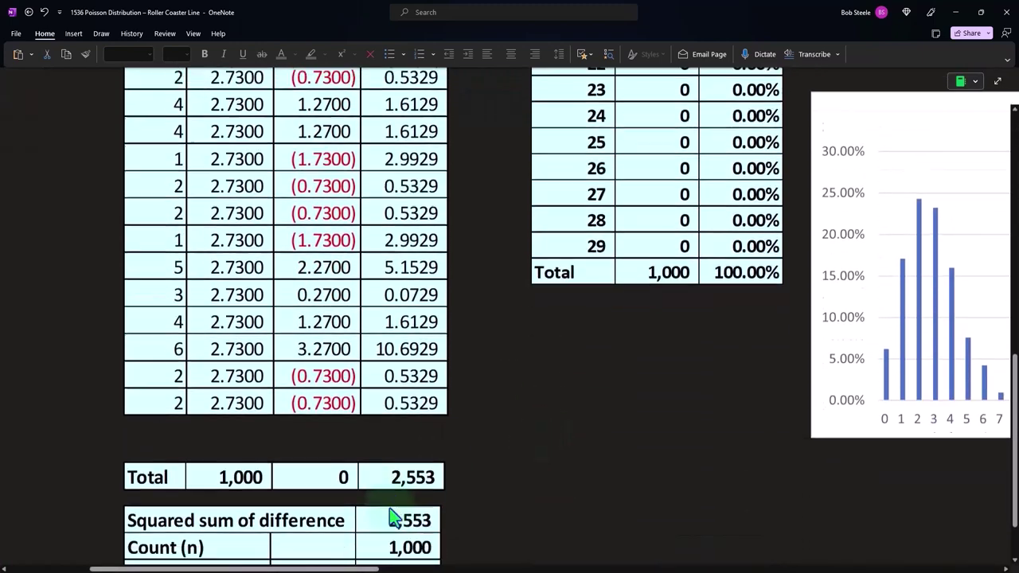
{"action": "scroll", "coordinate": [360, 457], "scroll_direction": "down", "scroll_amount": 2}
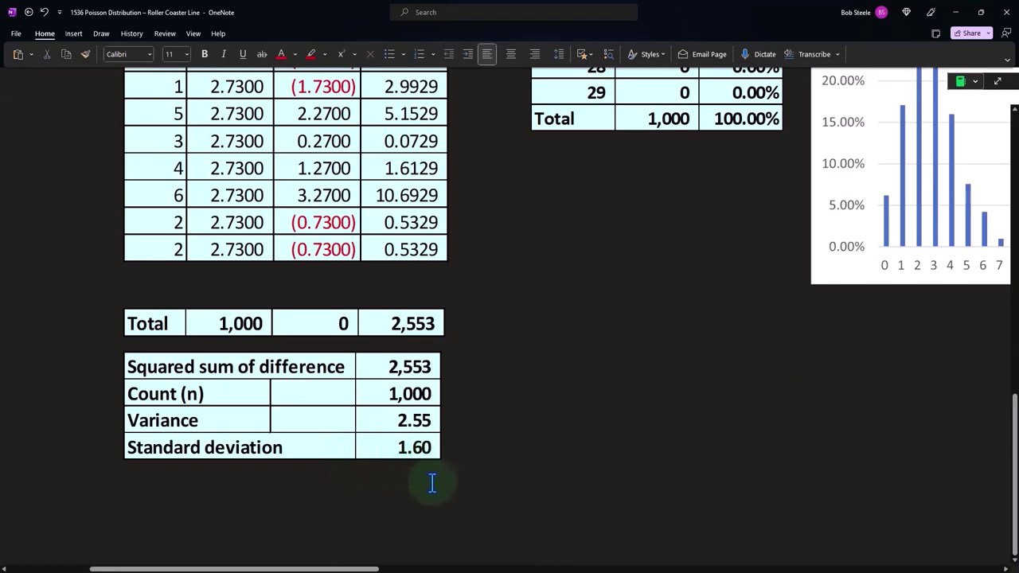
{"action": "scroll", "coordinate": [434, 481], "scroll_direction": "up", "scroll_amount": 3}
{"action": "scroll", "coordinate": [443, 483], "scroll_direction": "up", "scroll_amount": 10}
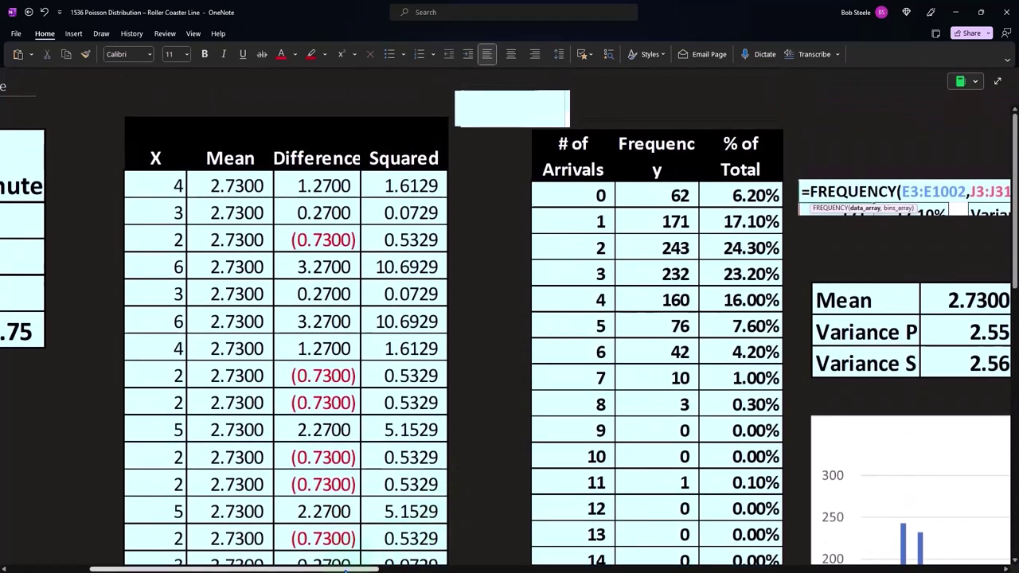
{"action": "left_click_drag", "start_coordinate": [358, 568], "coordinate": [462, 568]}
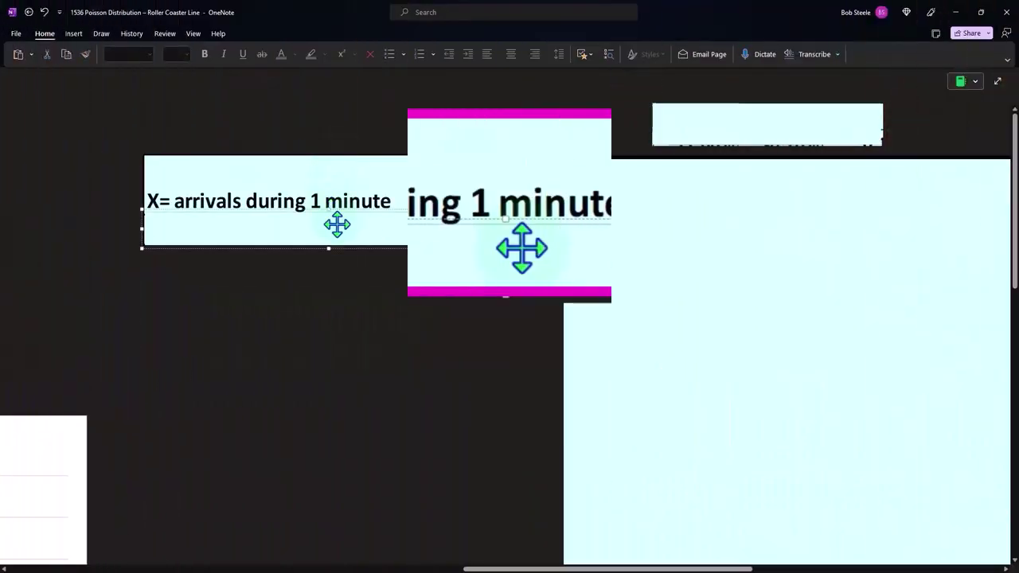
Uncover the Mean 2.73 row beneath the 'X= arrivals during 1 minute' label
{"action": "left_click", "coordinate": [337, 224]}
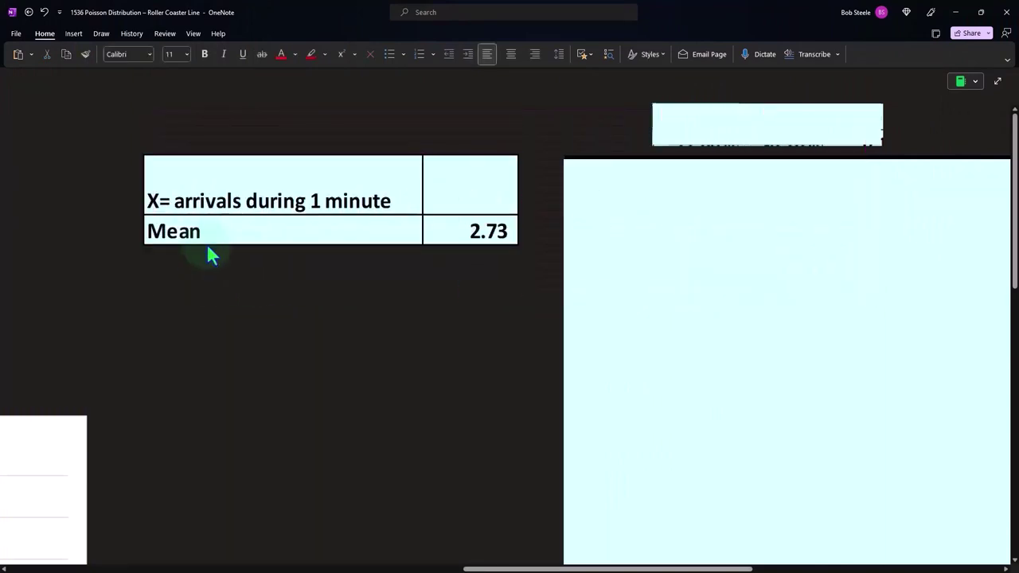
{"action": "left_click_drag", "start_coordinate": [498, 569], "coordinate": [301, 569]}
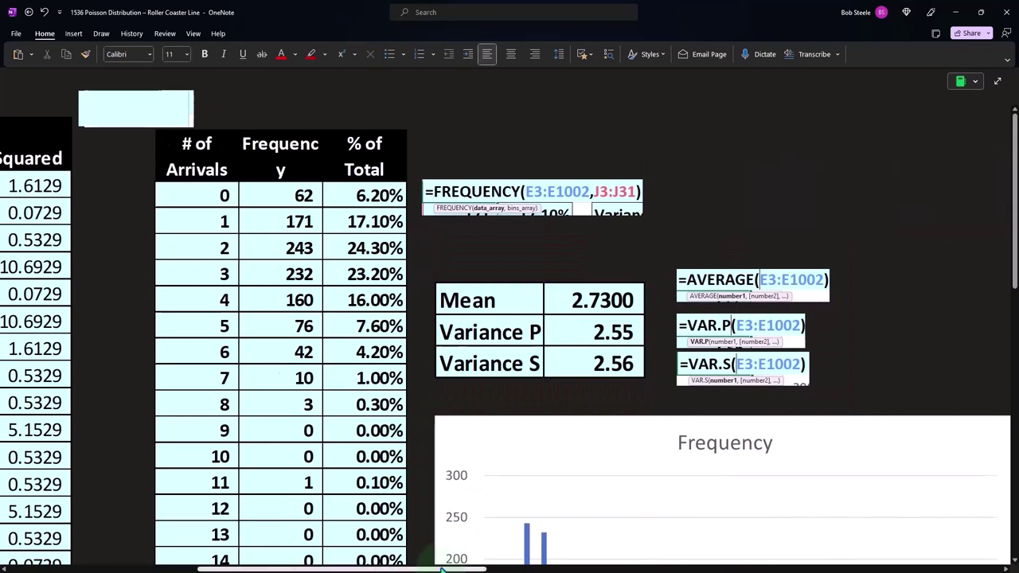
{"action": "scroll", "coordinate": [659, 486], "scroll_direction": "right", "scroll_amount": 10}
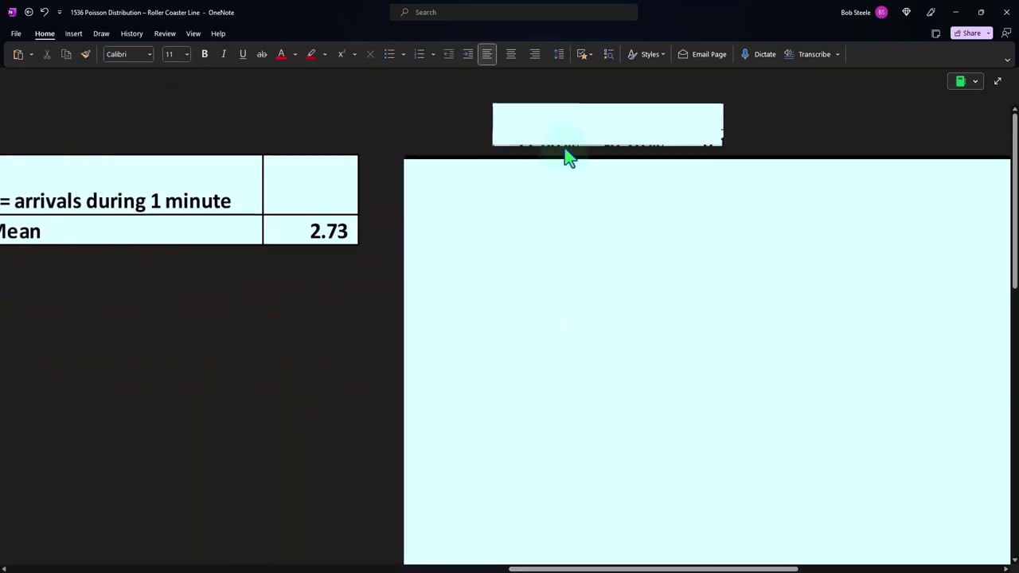
Shrink the cover over the Poisson table to expose the x values column
{"action": "left_click", "coordinate": [567, 134]}
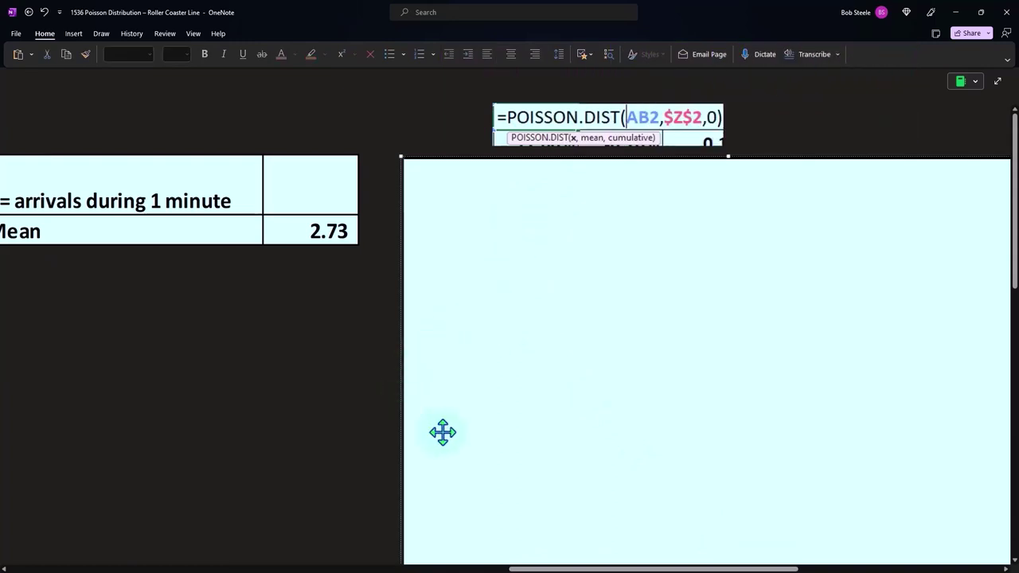
{"action": "scroll", "coordinate": [441, 430], "scroll_direction": "down", "scroll_amount": 2}
{"action": "left_click_drag", "start_coordinate": [397, 485], "coordinate": [513, 489]}
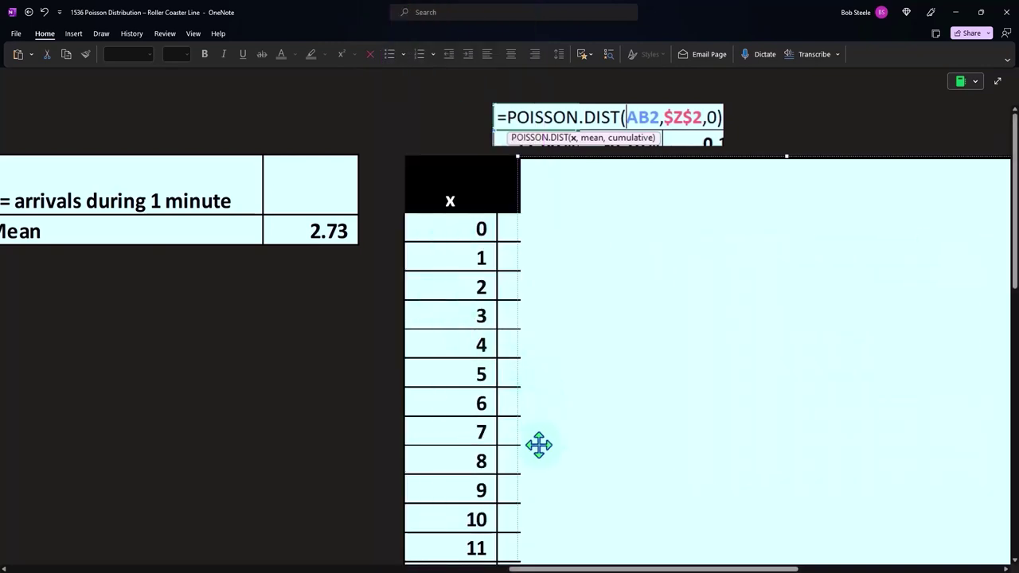
{"action": "scroll", "coordinate": [538, 454], "scroll_direction": "down", "scroll_amount": 2}
{"action": "scroll", "coordinate": [537, 460], "scroll_direction": "down", "scroll_amount": 1}
{"action": "left_click_drag", "start_coordinate": [517, 489], "coordinate": [531, 489]}
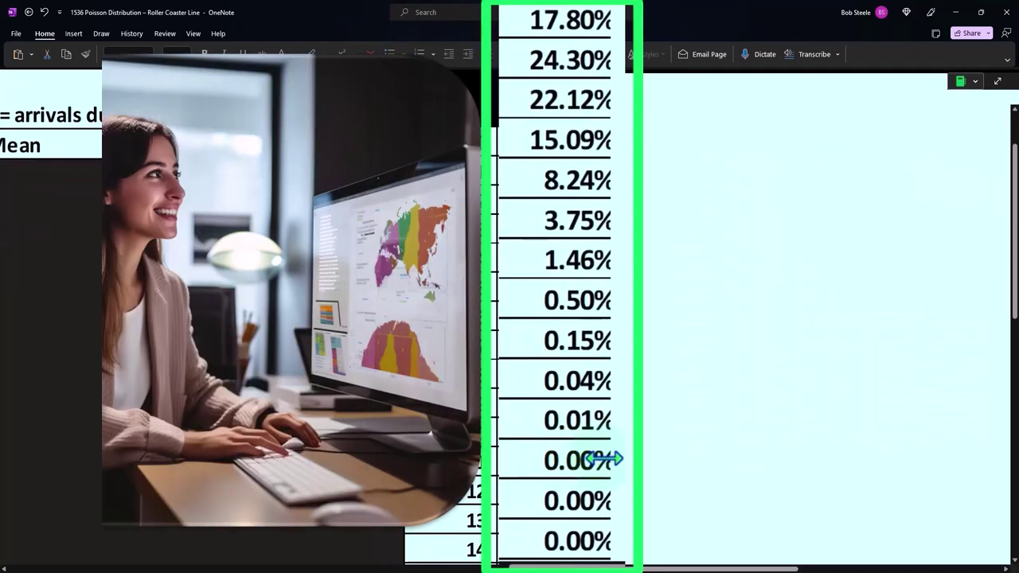
Shrink the cover further to expose the P(x) probability column
{"action": "left_click_drag", "start_coordinate": [605, 458], "coordinate": [621, 460]}
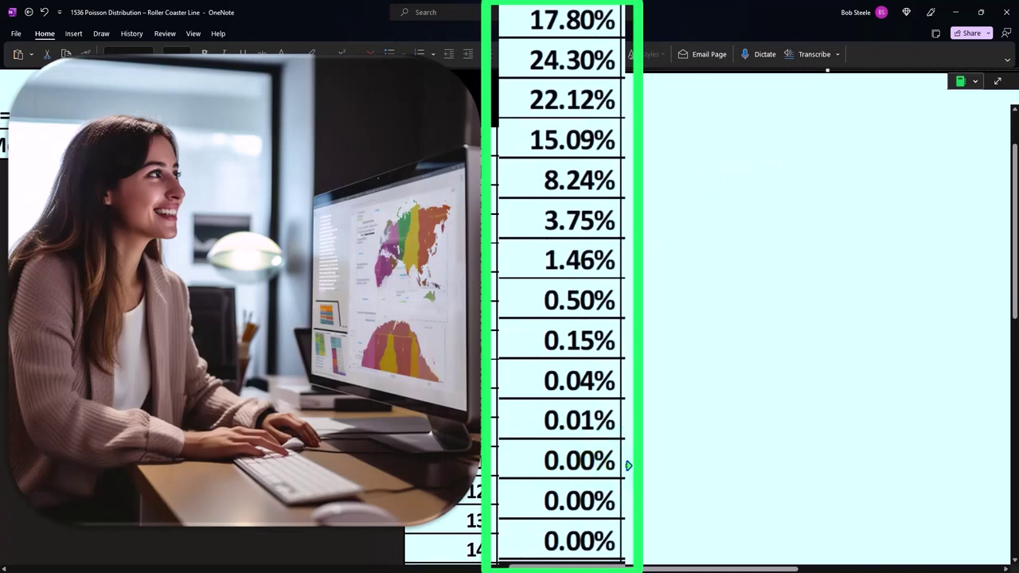
{"action": "scroll", "coordinate": [629, 462], "scroll_direction": "up", "scroll_amount": 2}
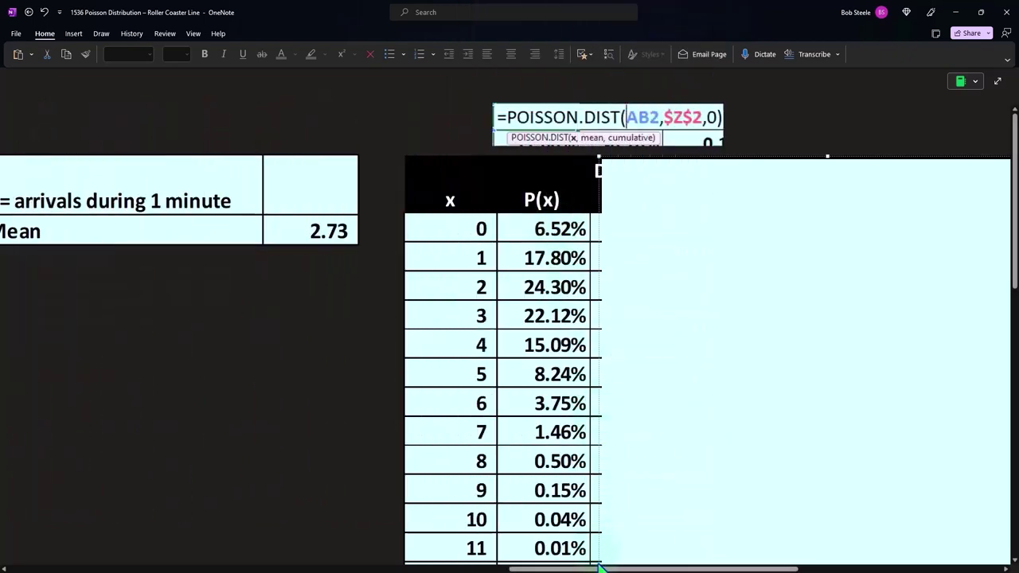
{"action": "left_click_drag", "start_coordinate": [598, 570], "coordinate": [281, 570]}
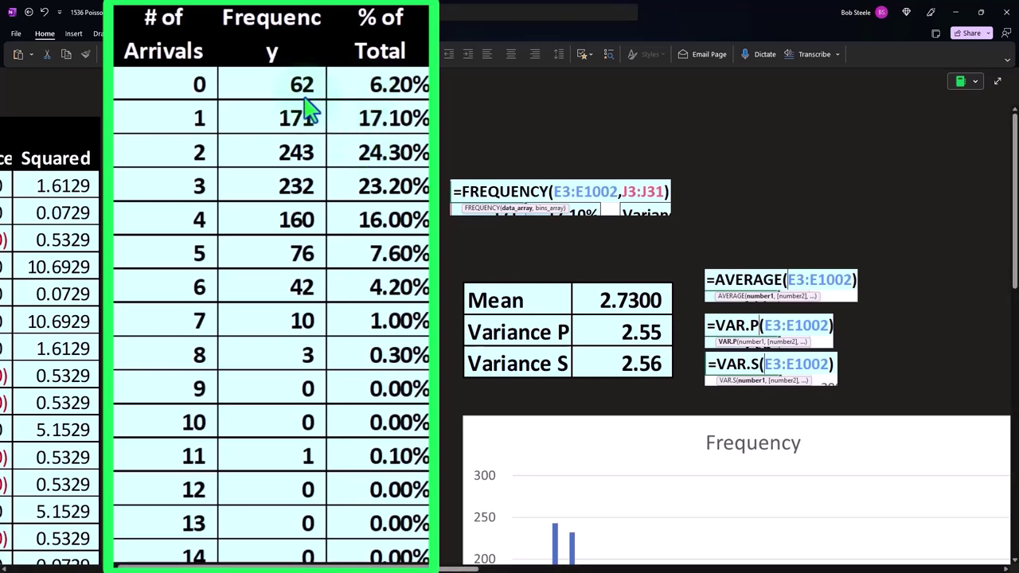
Uncover the Difference column beside P(x), e.g. -0.70% at 1 and 1.08% at 3 arrivals
{"action": "scroll", "coordinate": [463, 569], "scroll_direction": "right", "scroll_amount": 2}
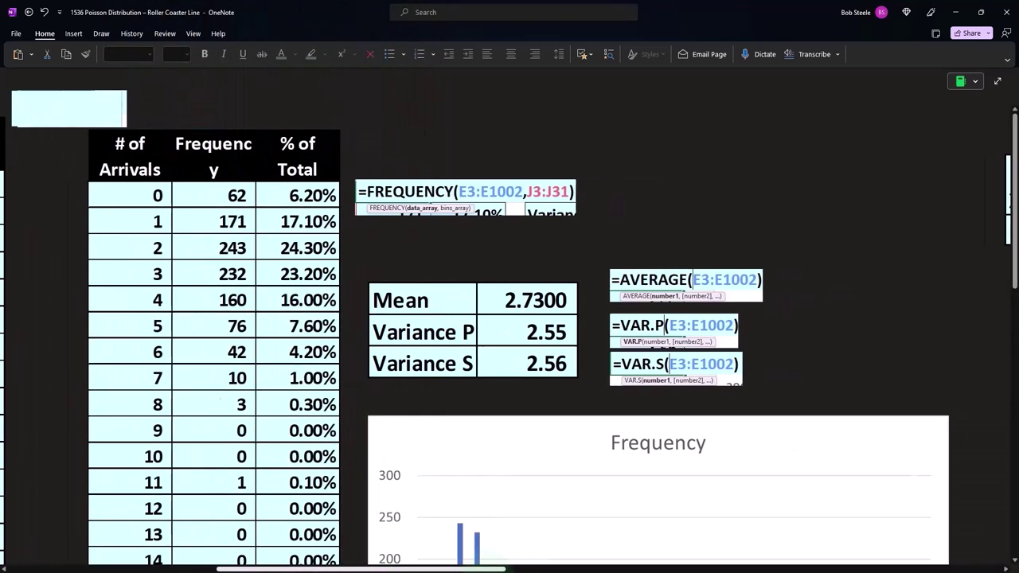
{"action": "left_click_drag", "start_coordinate": [464, 568], "coordinate": [725, 568]}
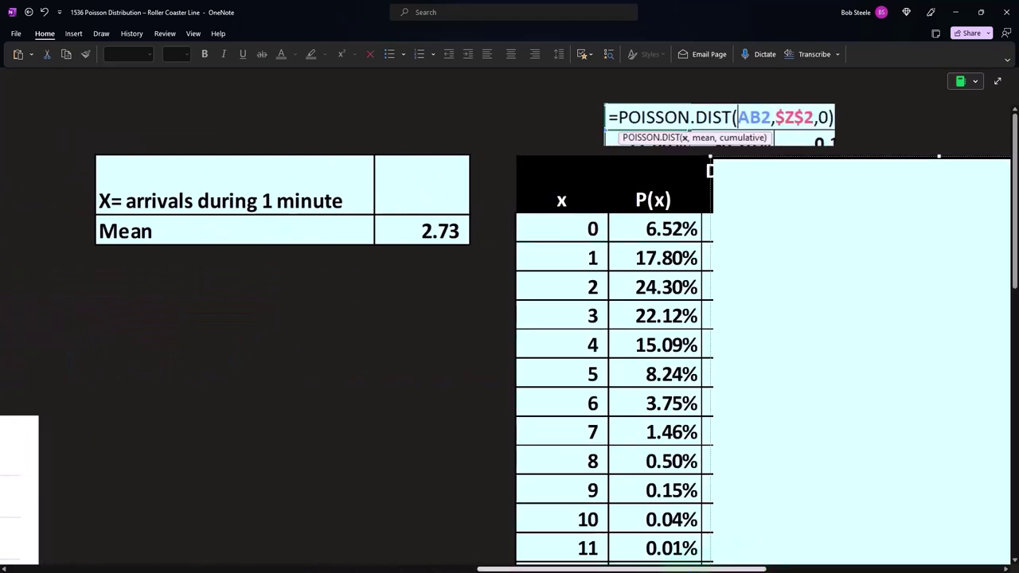
{"action": "scroll", "coordinate": [534, 478], "scroll_direction": "down", "scroll_amount": 2}
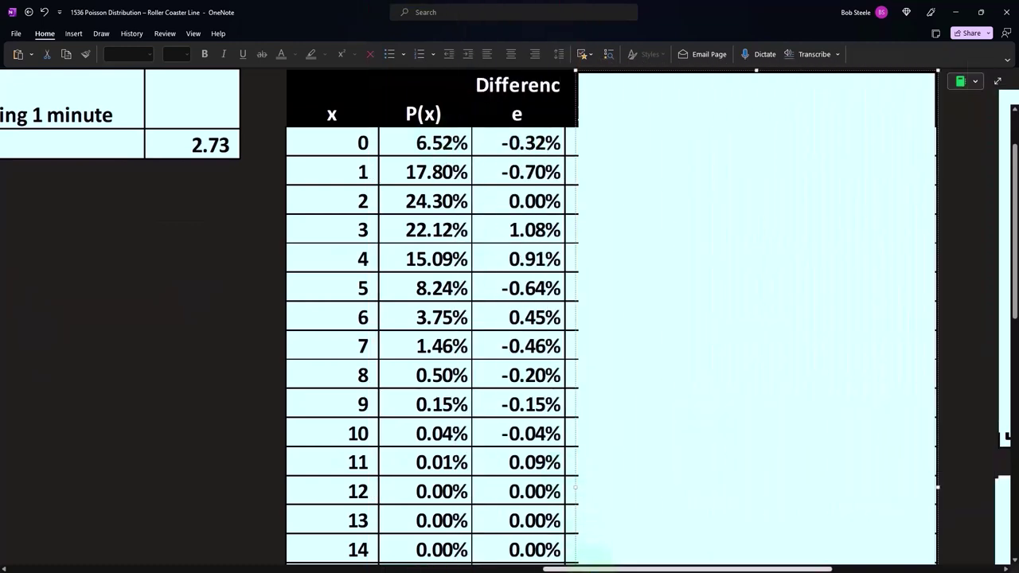
{"action": "scroll", "coordinate": [509, 319], "scroll_direction": "left", "scroll_amount": 5}
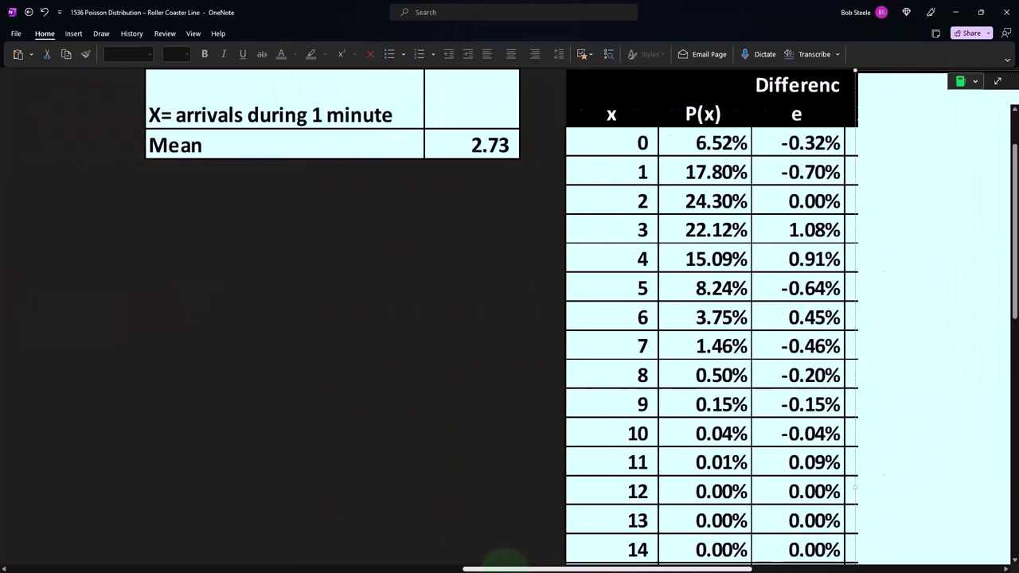
{"action": "scroll", "coordinate": [509, 319], "scroll_direction": "left", "scroll_amount": 5}
{"action": "scroll", "coordinate": [510, 319], "scroll_direction": "left", "scroll_amount": 3}
{"action": "scroll", "coordinate": [509, 319], "scroll_direction": "left", "scroll_amount": 2}
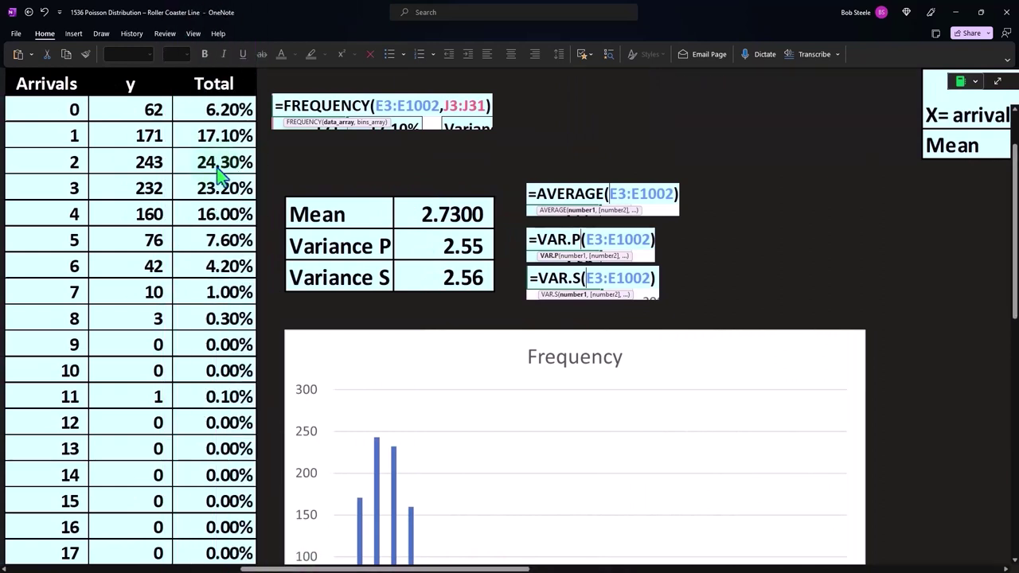
{"action": "scroll", "coordinate": [227, 92], "scroll_direction": "right", "scroll_amount": 3}
{"action": "scroll", "coordinate": [509, 318], "scroll_direction": "right", "scroll_amount": 10}
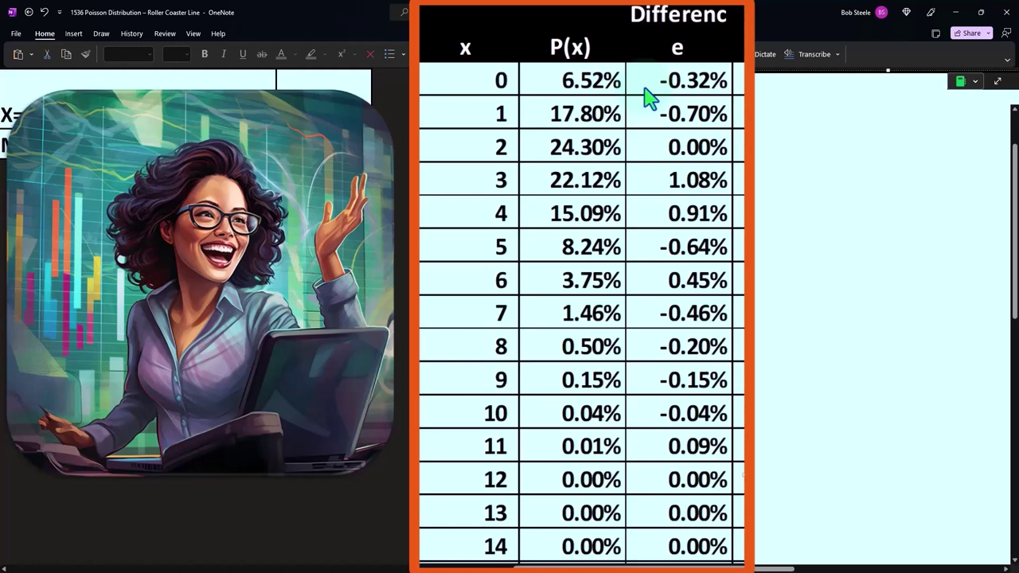
Scroll down through the higher x values and back up to review the Difference column
{"action": "scroll", "coordinate": [647, 97], "scroll_direction": "down", "scroll_amount": 1}
{"action": "scroll", "coordinate": [647, 97], "scroll_direction": "down", "scroll_amount": 2}
{"action": "scroll", "coordinate": [647, 97], "scroll_direction": "down", "scroll_amount": 3}
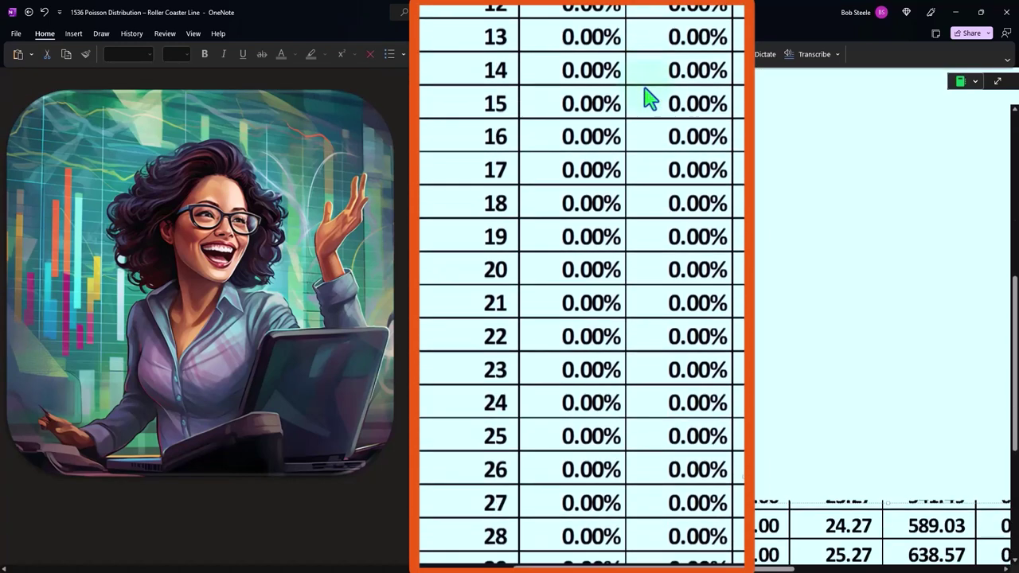
{"action": "scroll", "coordinate": [647, 97], "scroll_direction": "down", "scroll_amount": 2}
{"action": "scroll", "coordinate": [648, 97], "scroll_direction": "down", "scroll_amount": 2}
{"action": "scroll", "coordinate": [682, 129], "scroll_direction": "up", "scroll_amount": 5}
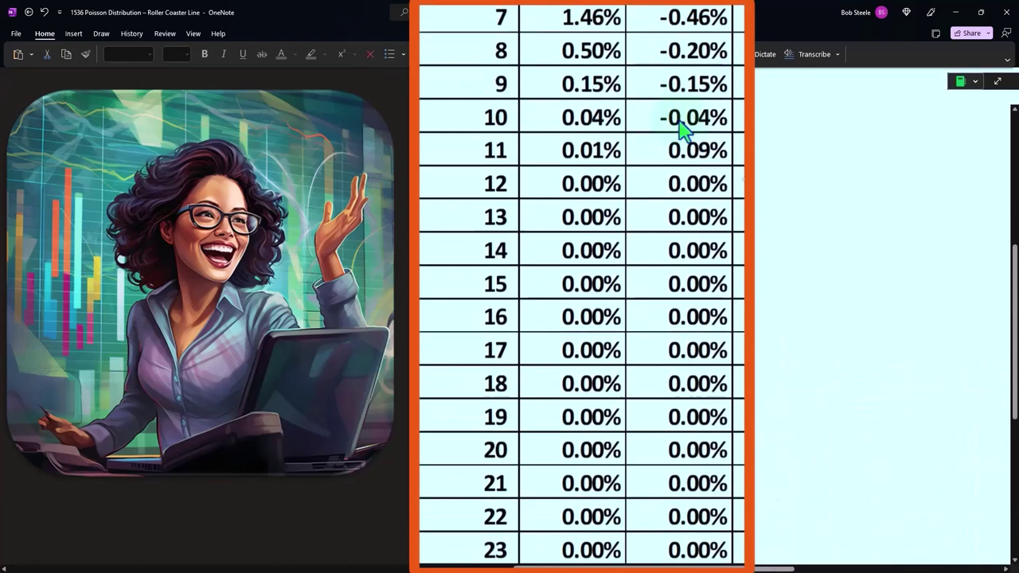
{"action": "scroll", "coordinate": [762, 218], "scroll_direction": "up", "scroll_amount": 1}
{"action": "scroll", "coordinate": [760, 312], "scroll_direction": "up", "scroll_amount": 2}
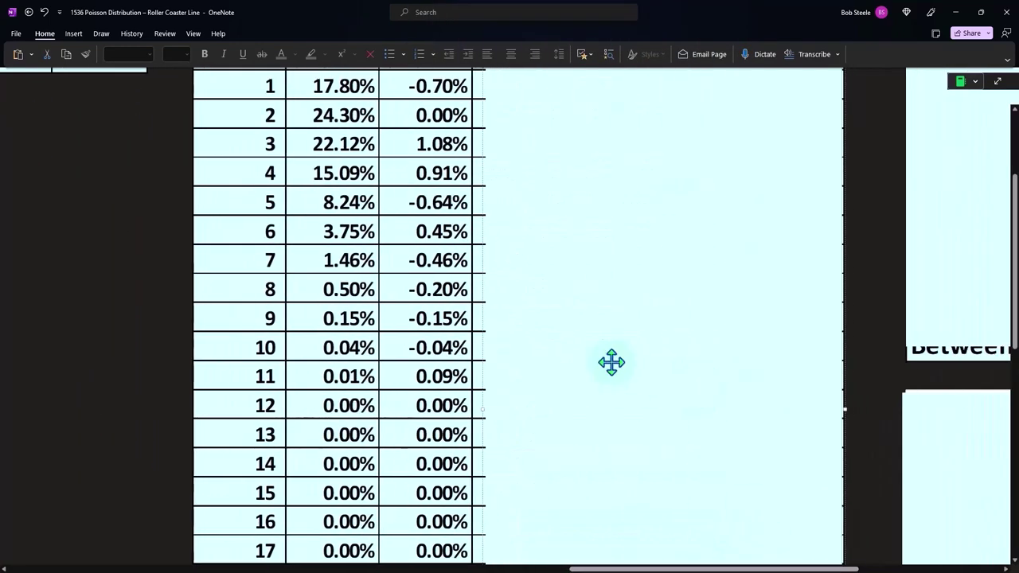
Uncover the X * P(x) column, showing 0.18, 0.49 and 0.66 for 1–3 arrivals
{"action": "scroll", "coordinate": [541, 370], "scroll_direction": "up", "scroll_amount": 3}
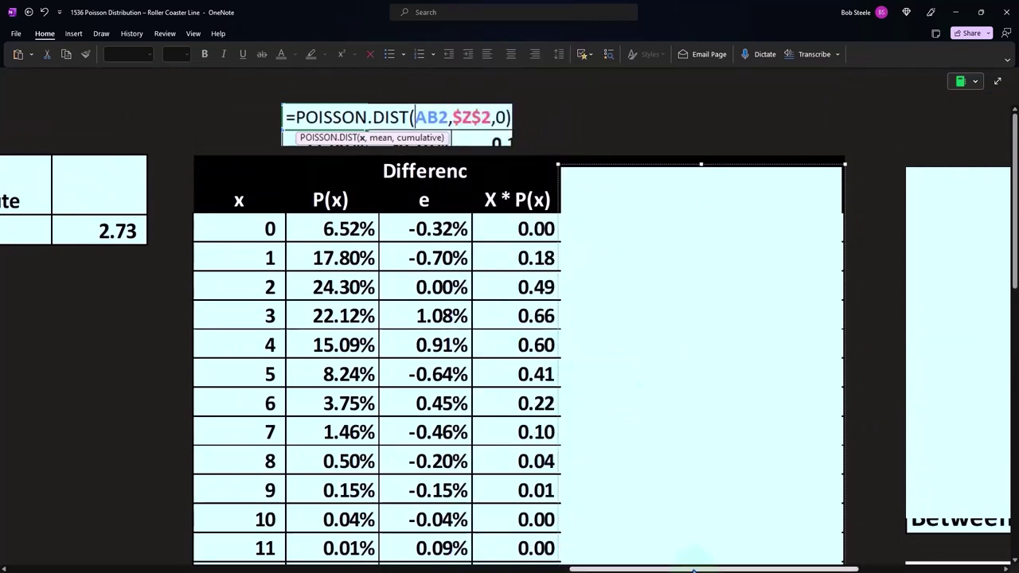
{"action": "scroll", "coordinate": [605, 373], "scroll_direction": "right", "scroll_amount": 3}
{"action": "scroll", "coordinate": [748, 355], "scroll_direction": "right", "scroll_amount": 4}
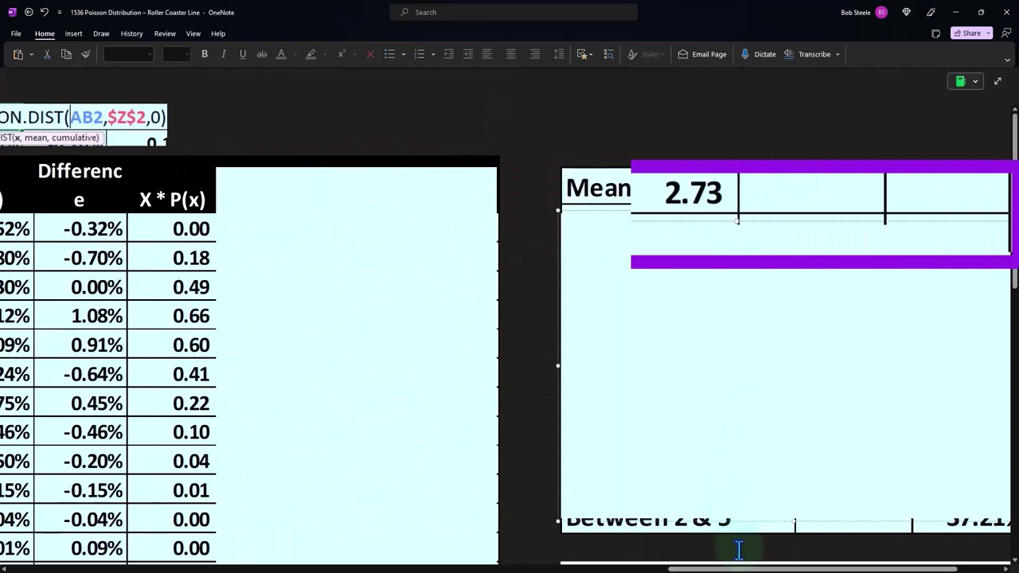
{"action": "scroll", "coordinate": [747, 568], "scroll_direction": "right", "scroll_amount": 1}
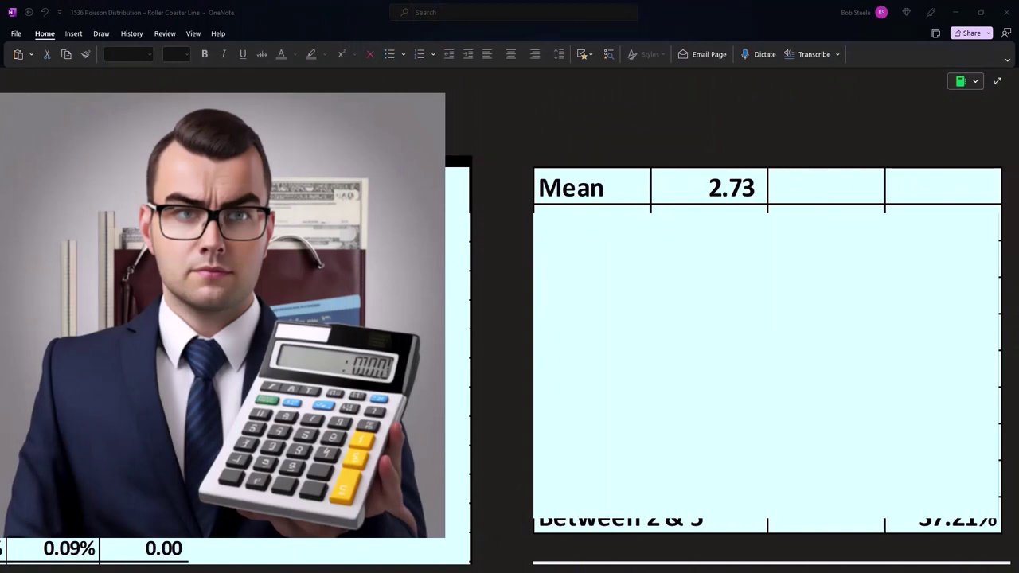
{"action": "left_click", "coordinate": [641, 566]}
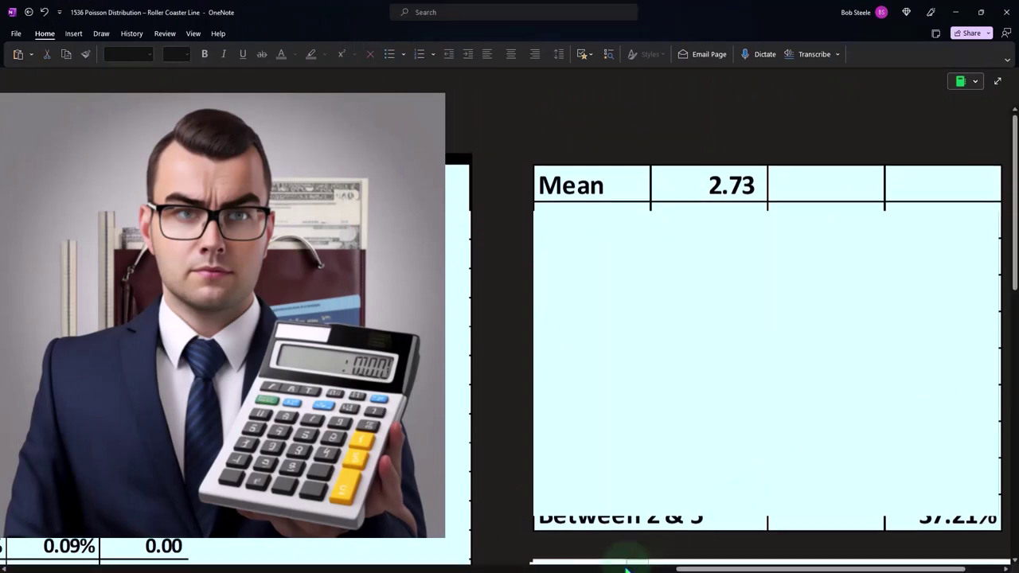
{"action": "left_click_drag", "start_coordinate": [609, 569], "coordinate": [553, 569]}
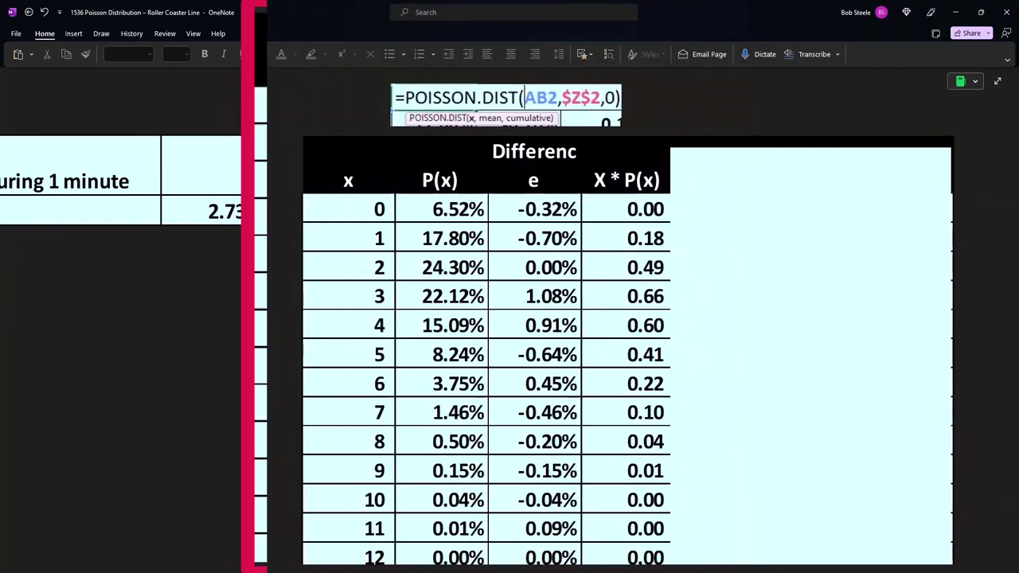
Check 2 × 0.243 = 0.486 on Calculator, then reveal the second Mean 2.73 row
{"action": "left_click_drag", "start_coordinate": [785, 290], "coordinate": [771, 240]}
{"action": "left_click", "coordinate": [780, 300]}
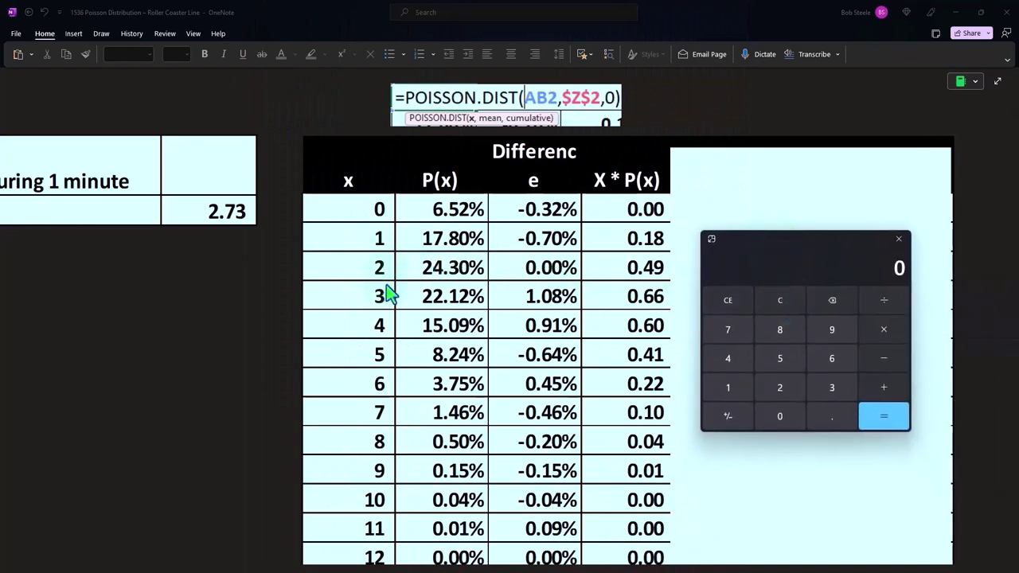
{"action": "type", "text": "2"}
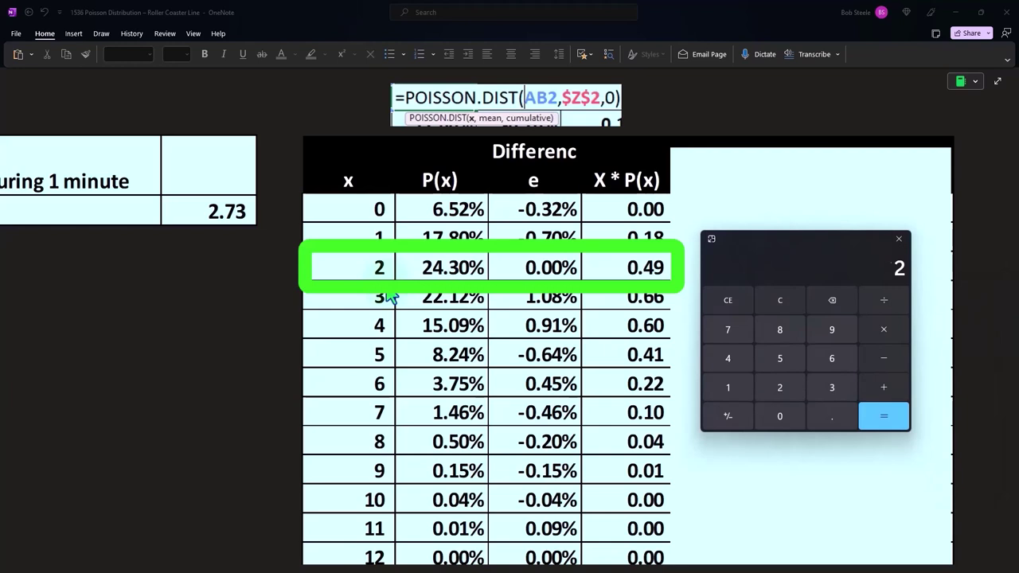
{"action": "type", "text": "43"}
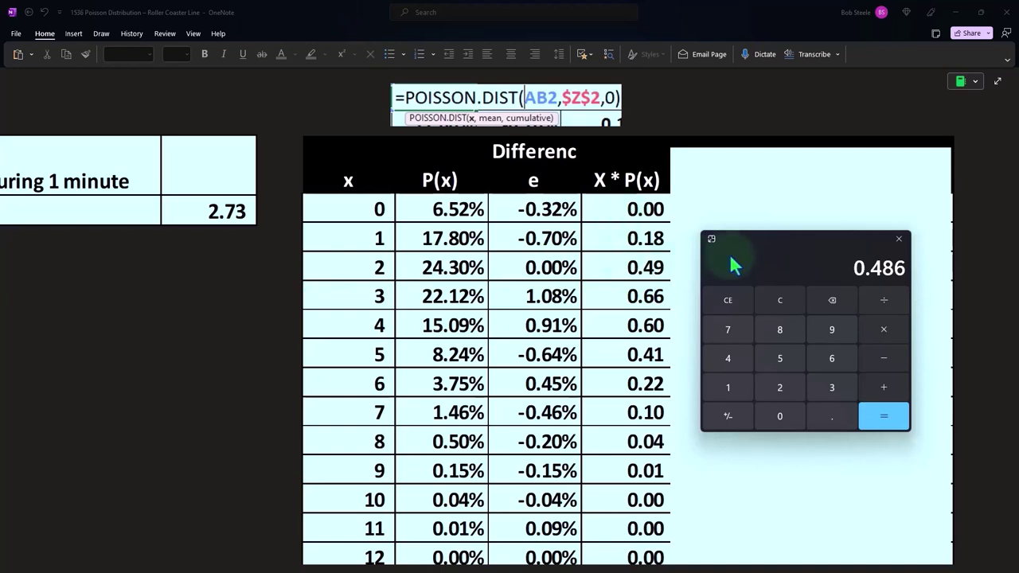
{"action": "left_click_drag", "start_coordinate": [730, 262], "coordinate": [1017, 257]}
{"action": "left_click", "coordinate": [383, 455]}
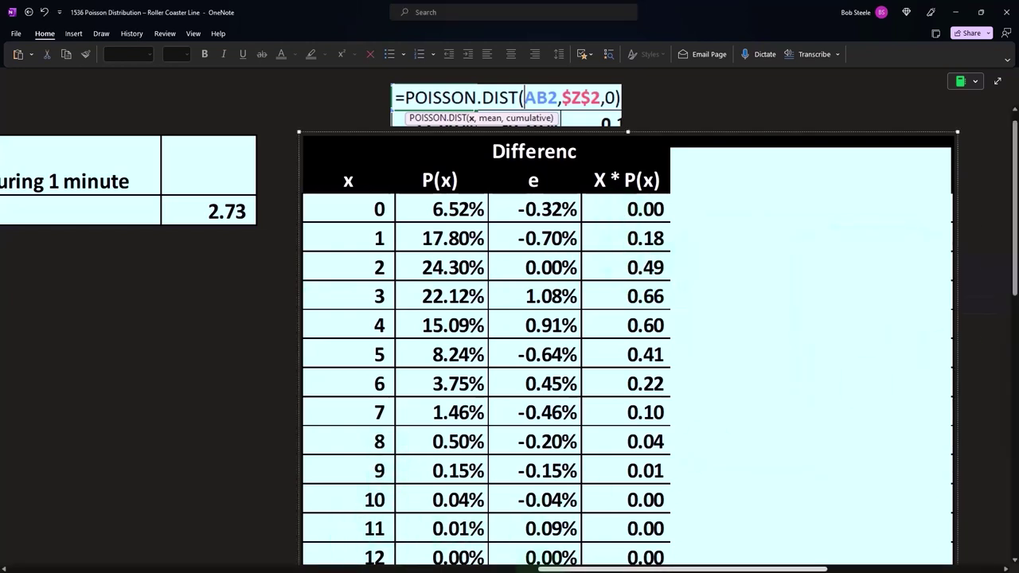
{"action": "left_click_drag", "start_coordinate": [577, 566], "coordinate": [693, 567]}
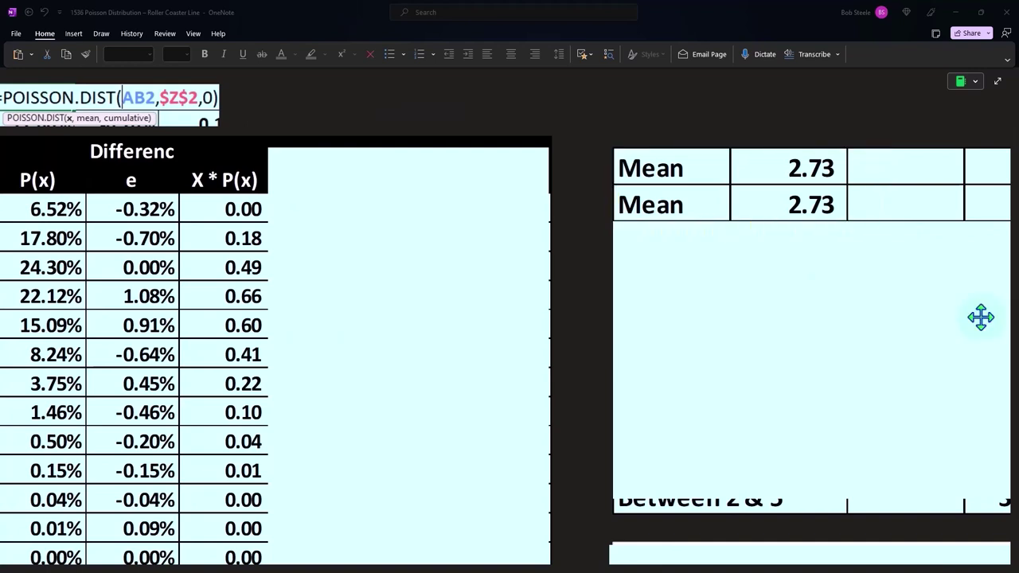
Paste the SUMPRODUCT formula image beside the summary table and uncover the Variance 2.73 row
{"action": "key", "text": "ctrl+v"}
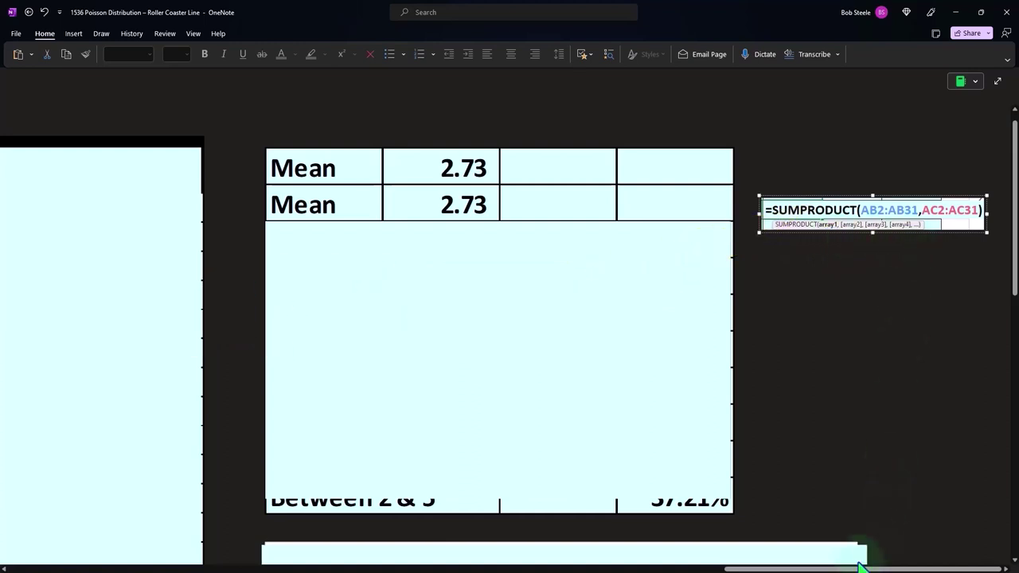
{"action": "left_click_drag", "start_coordinate": [864, 570], "coordinate": [681, 569]}
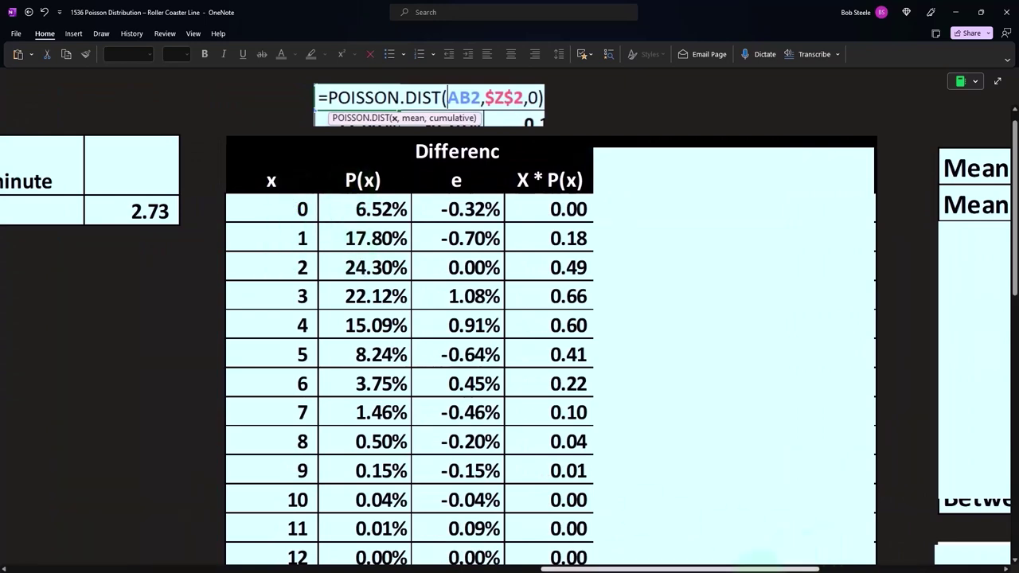
{"action": "left_click_drag", "start_coordinate": [681, 569], "coordinate": [828, 569]}
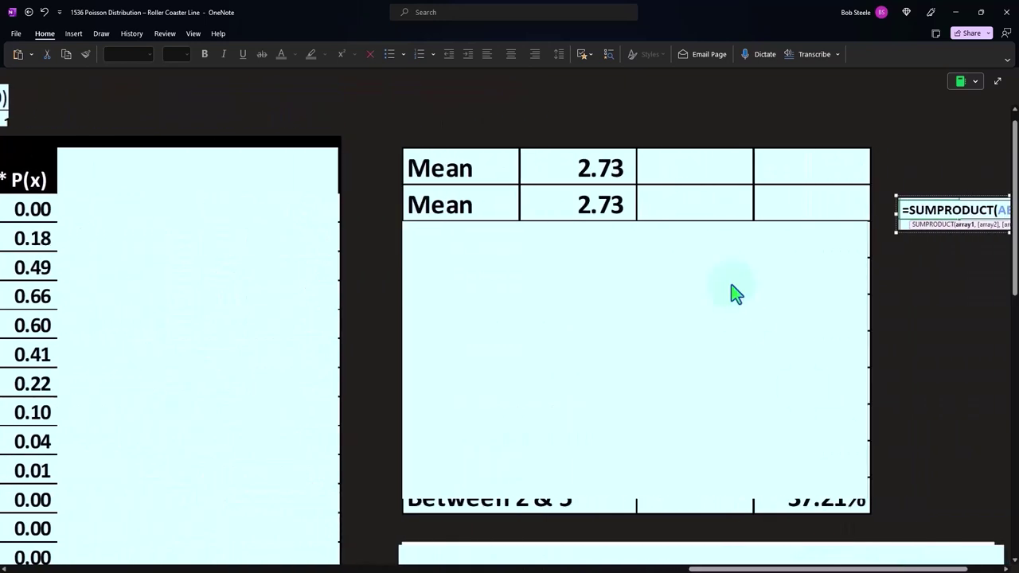
{"action": "left_click_drag", "start_coordinate": [628, 211], "coordinate": [628, 250]}
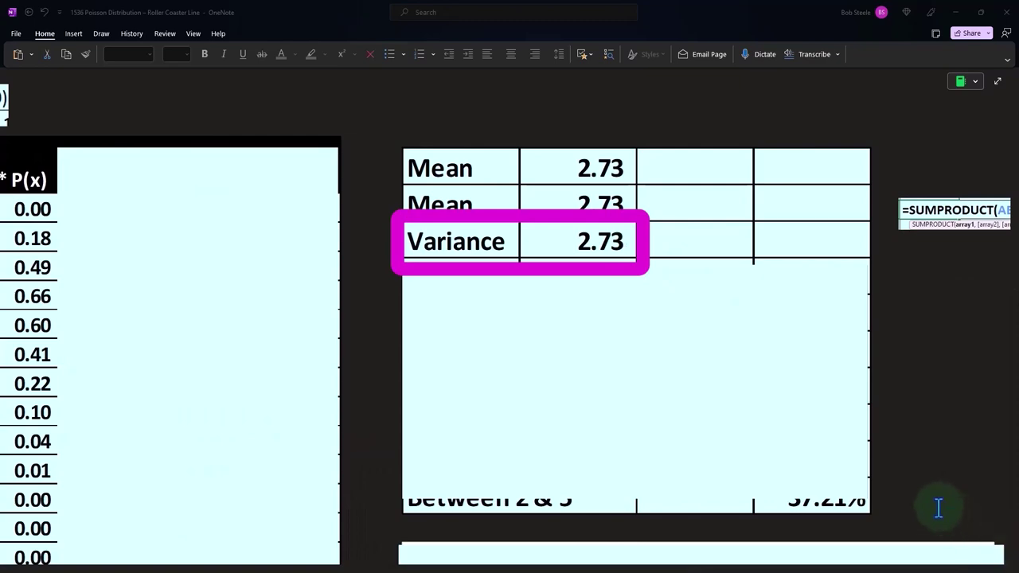
Uncover the second Variance 2.73 row beside its =SUMPRODUCT((AB2:AB31-AK2)^2,AC2:AC31) formula
{"action": "scroll", "coordinate": [937, 508], "scroll_direction": "left", "scroll_amount": 5}
{"action": "scroll", "coordinate": [614, 405], "scroll_direction": "left", "scroll_amount": 3}
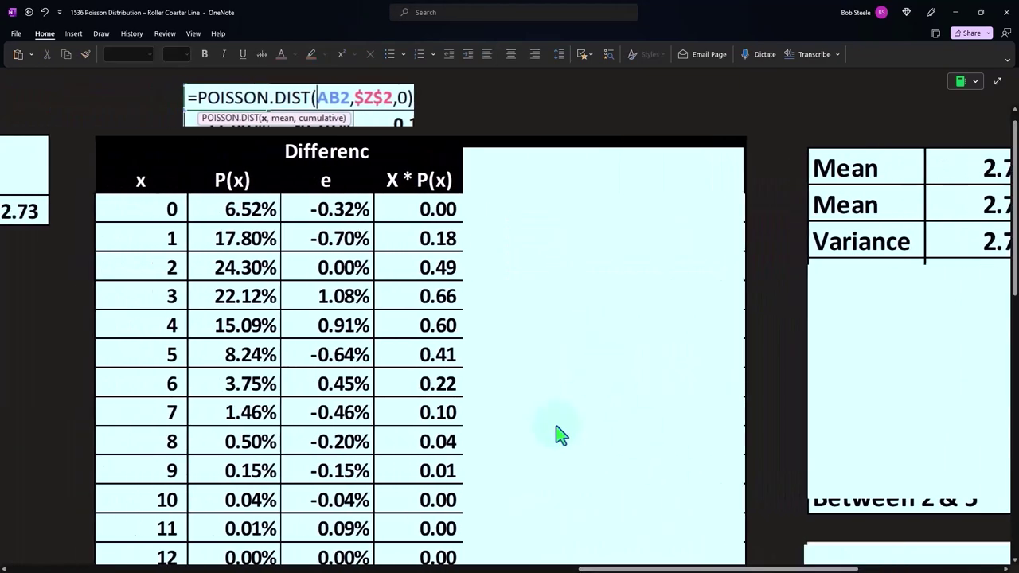
{"action": "scroll", "coordinate": [474, 472], "scroll_direction": "down", "scroll_amount": 2}
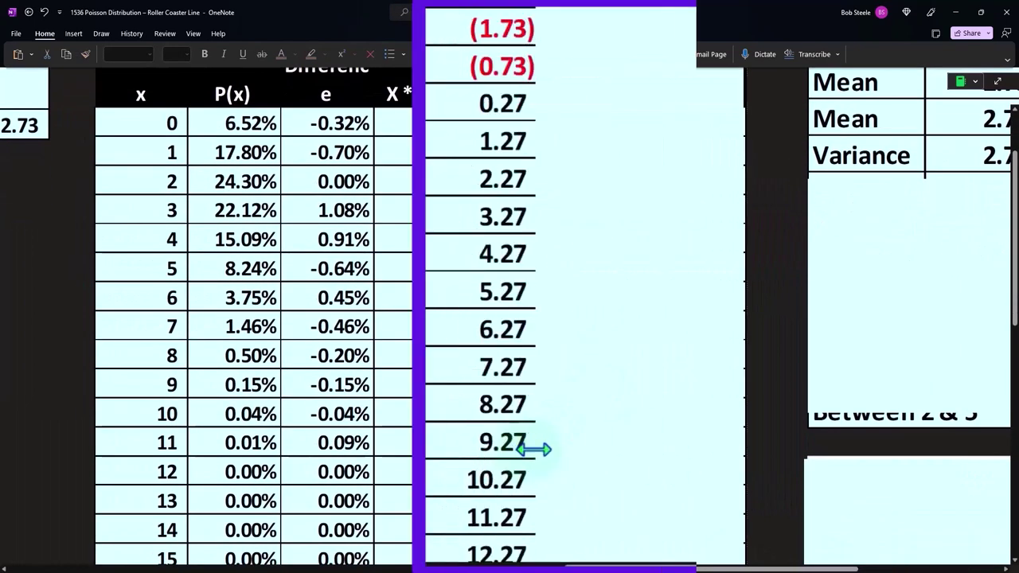
{"action": "scroll", "coordinate": [492, 292], "scroll_direction": "up", "scroll_amount": 2}
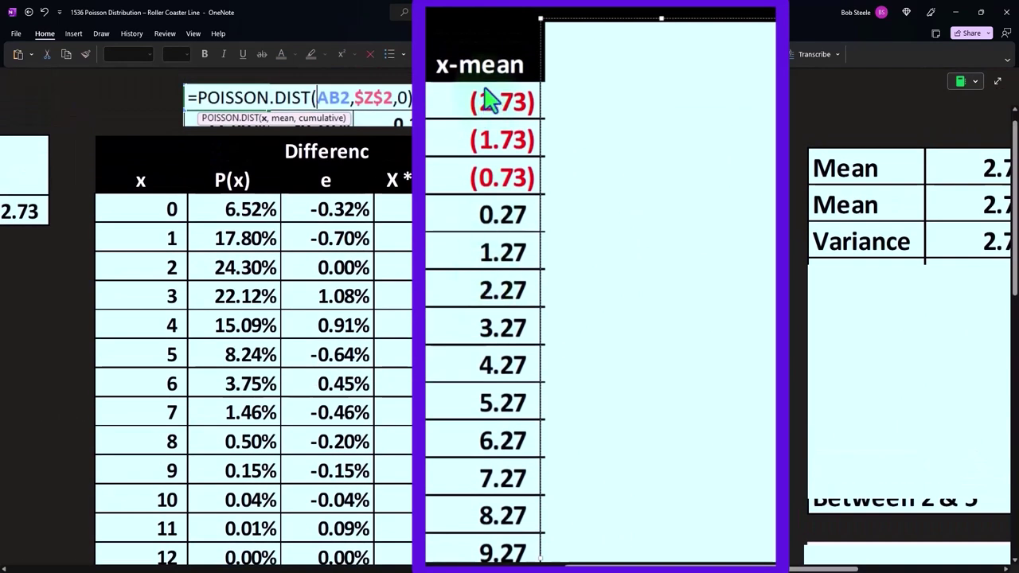
{"action": "scroll", "coordinate": [621, 501], "scroll_direction": "down", "scroll_amount": 2}
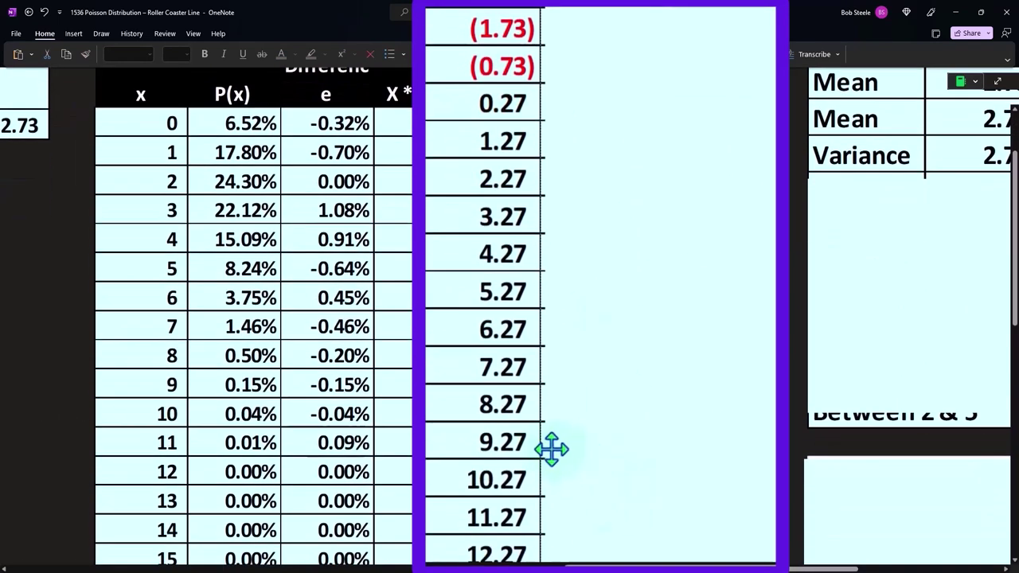
{"action": "left_click_drag", "start_coordinate": [546, 448], "coordinate": [666, 453]}
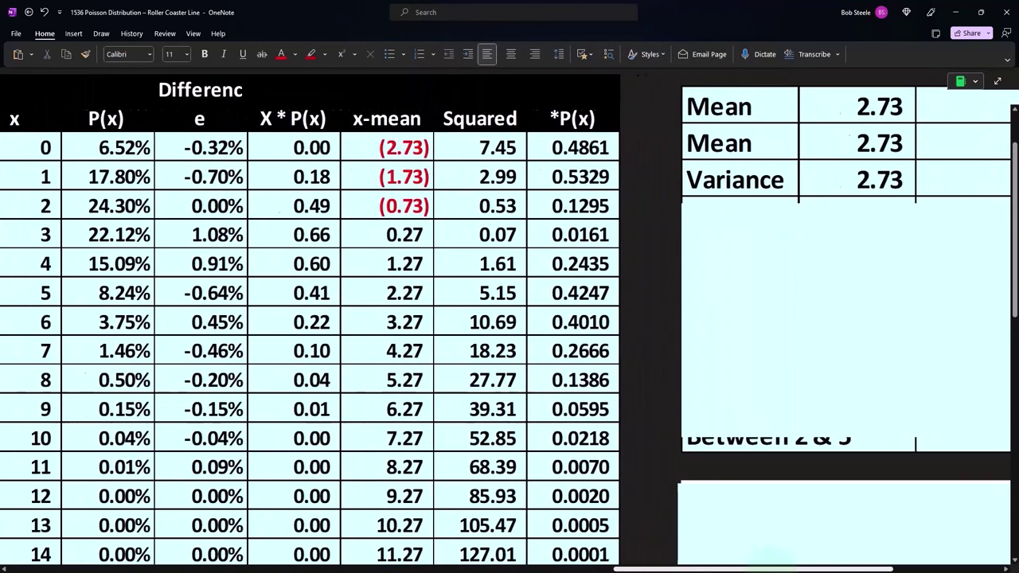
{"action": "scroll", "coordinate": [794, 447], "scroll_direction": "right", "scroll_amount": 5}
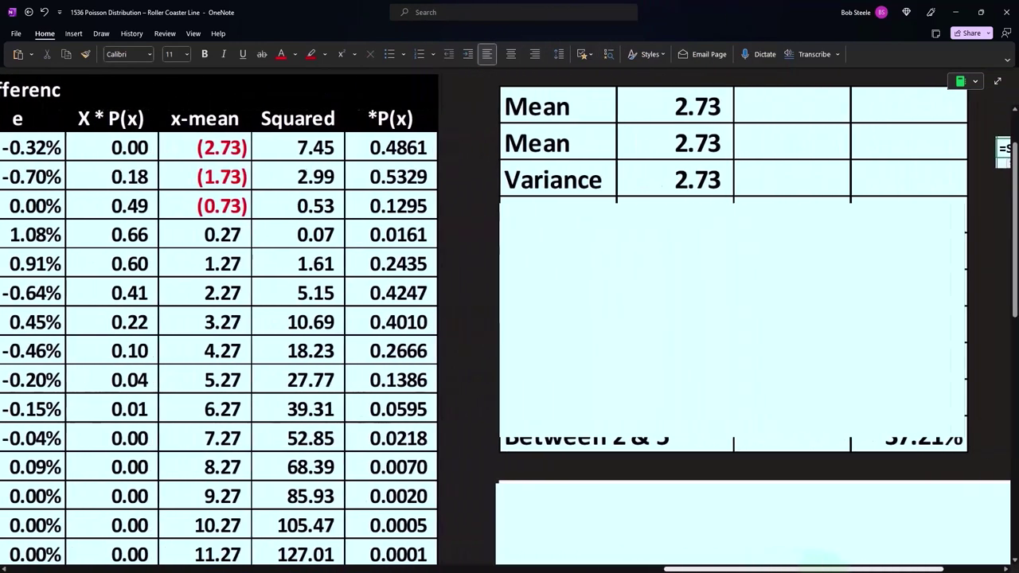
{"action": "left_click_drag", "start_coordinate": [707, 200], "coordinate": [707, 230]}
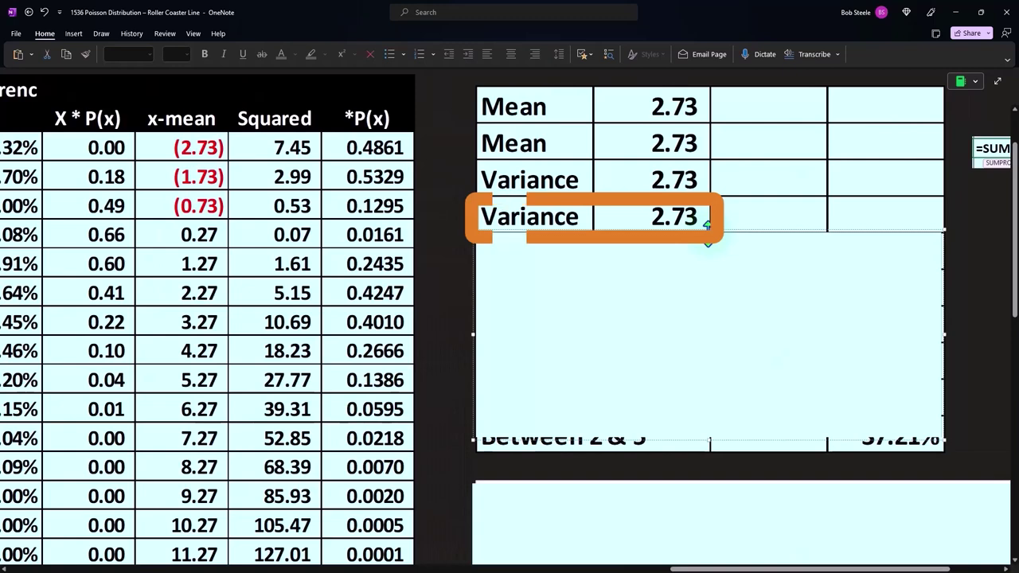
{"action": "scroll", "coordinate": [707, 234], "scroll_direction": "right", "scroll_amount": 5}
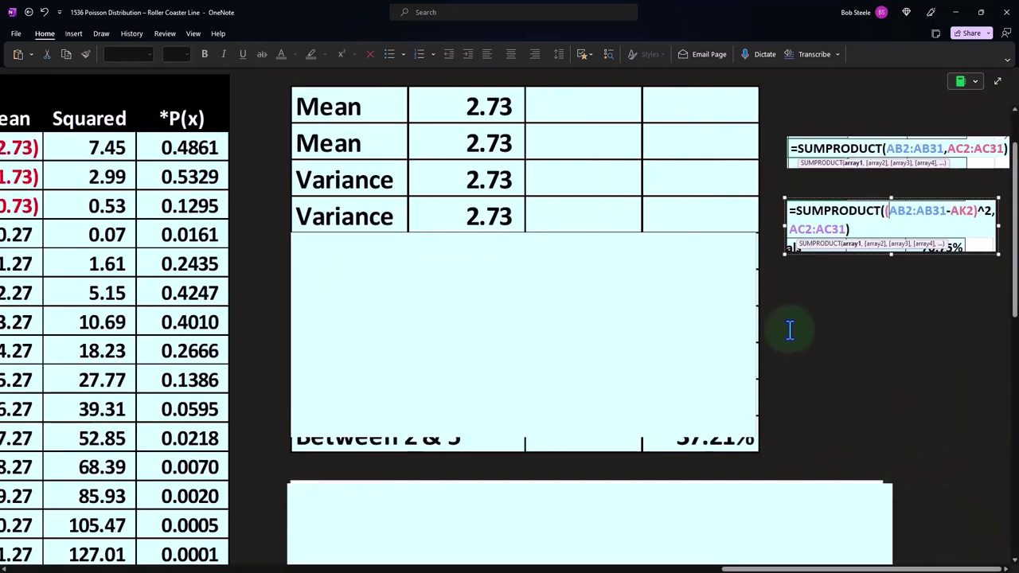
{"action": "left_click", "coordinate": [919, 291]}
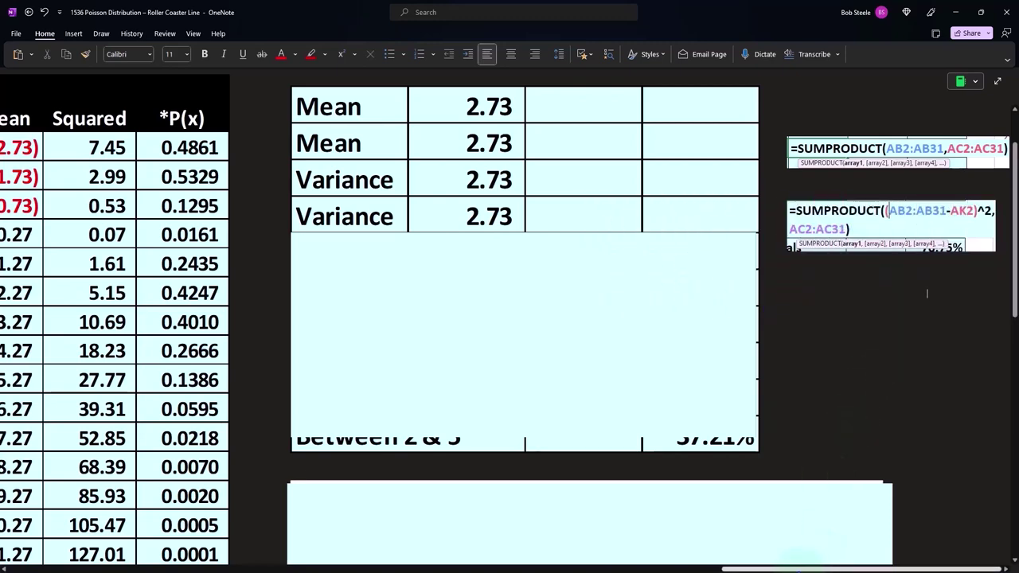
{"action": "left_click_drag", "start_coordinate": [798, 570], "coordinate": [154, 548]}
{"action": "scroll", "coordinate": [154, 547], "scroll_direction": "left", "scroll_amount": 2}
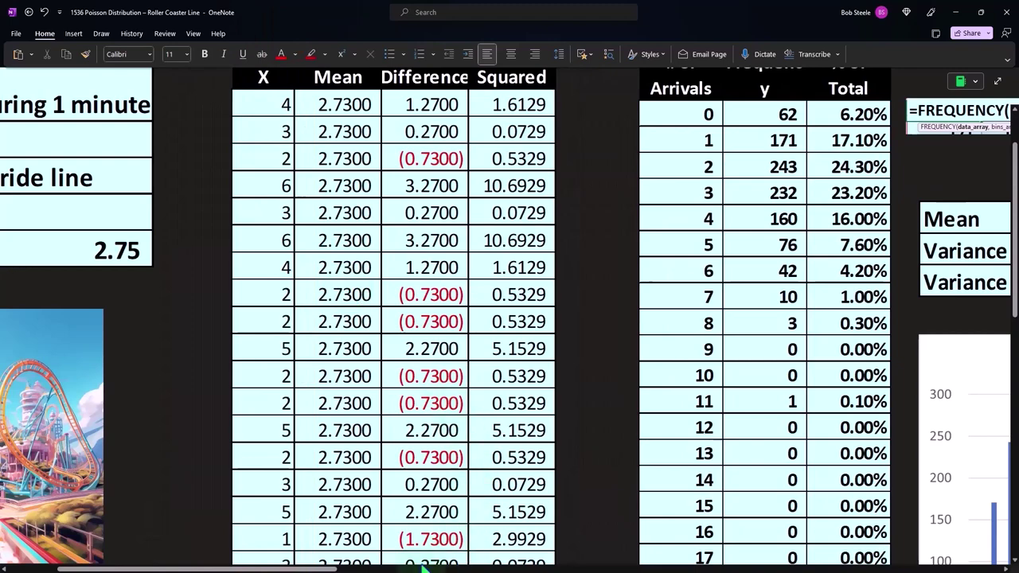
{"action": "mouse_move", "coordinate": [362, 568]}
{"action": "left_mouse_down"}
{"action": "mouse_move", "coordinate": [451, 569]}
{"action": "mouse_move", "coordinate": [434, 568]}
{"action": "left_mouse_up"}
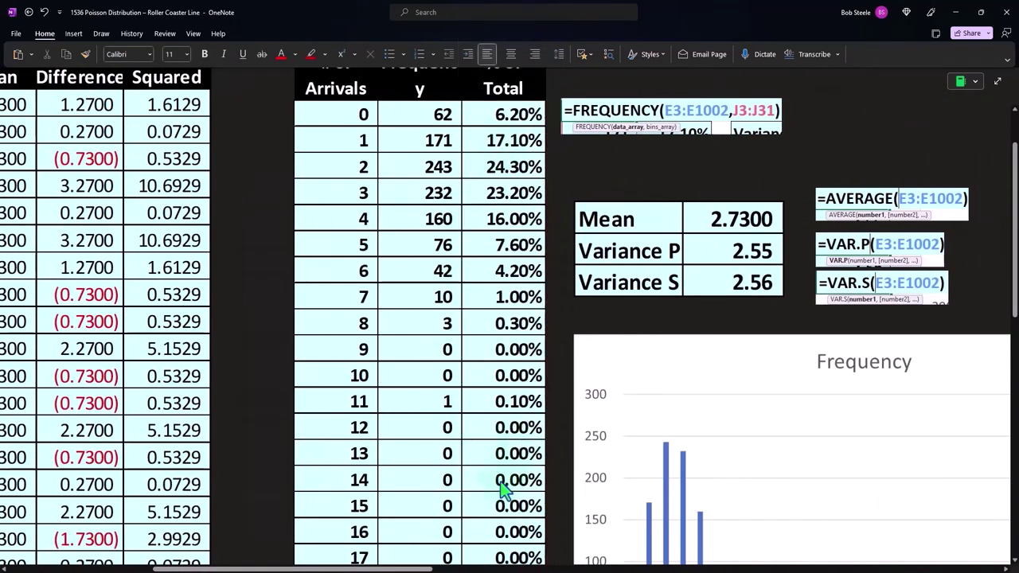
{"action": "left_click_drag", "start_coordinate": [411, 568], "coordinate": [794, 569]}
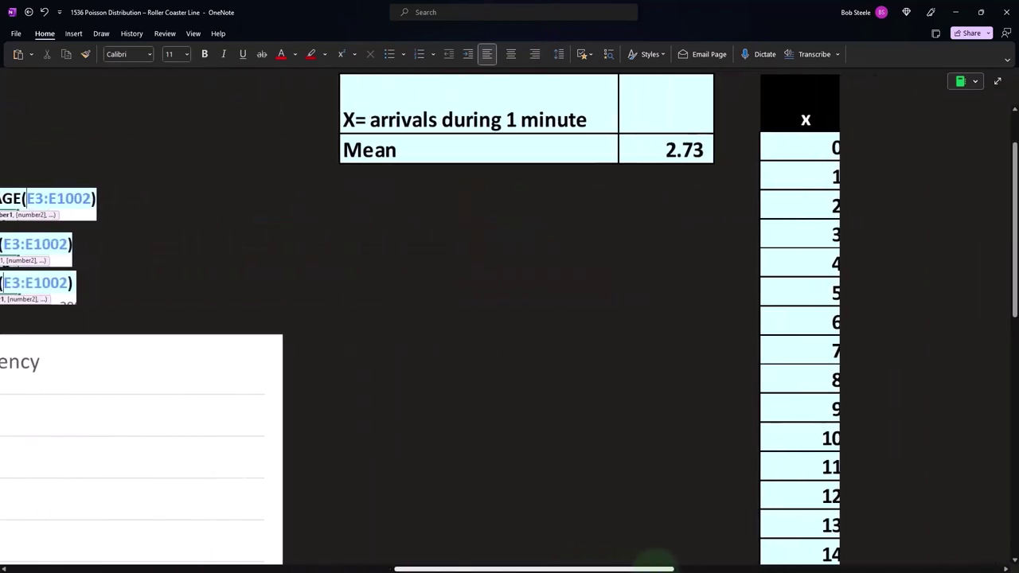
{"action": "scroll", "coordinate": [680, 567], "scroll_direction": "right", "scroll_amount": 3}
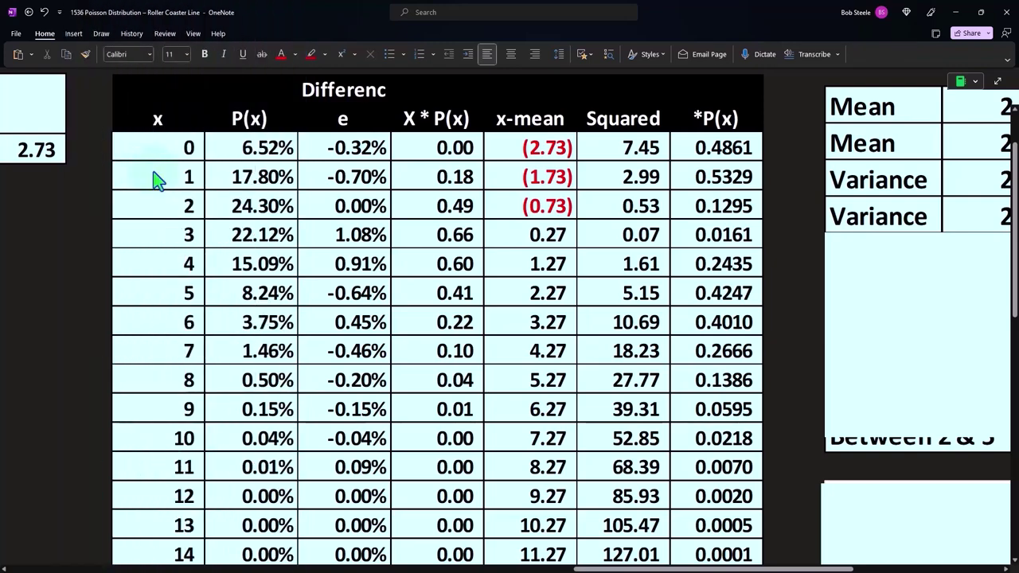
Uncover the first '= < 3 arrivals' row showing 70.75%
{"action": "left_click_drag", "start_coordinate": [724, 559], "coordinate": [773, 450]}
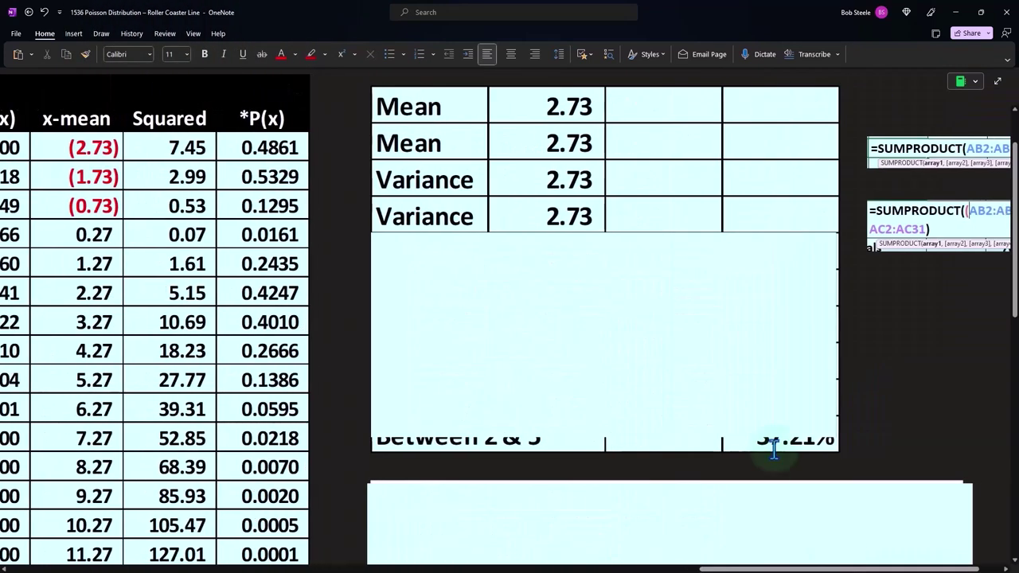
{"action": "left_click", "coordinate": [594, 255]}
{"action": "left_click_drag", "start_coordinate": [608, 233], "coordinate": [611, 309]}
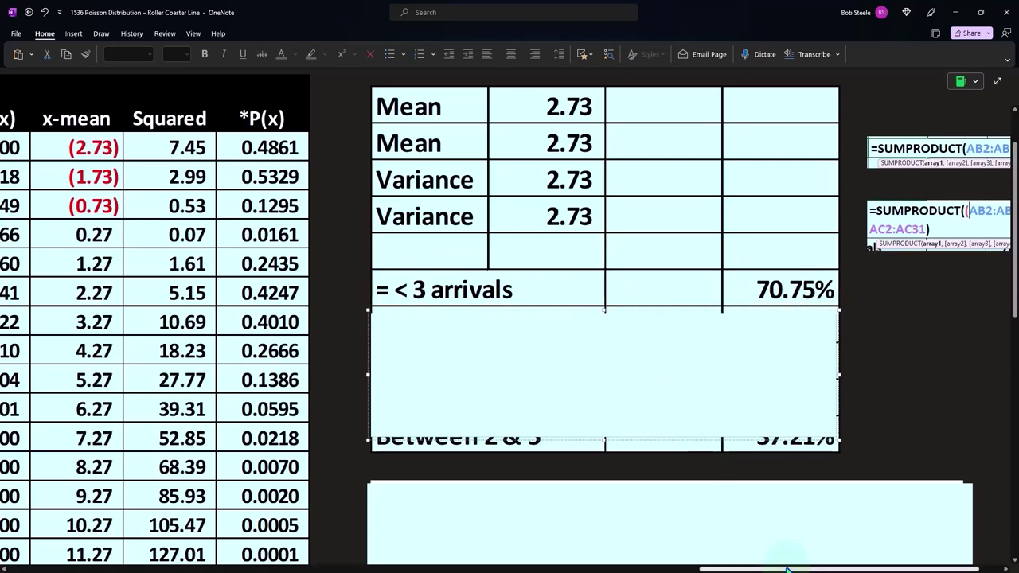
{"action": "left_click_drag", "start_coordinate": [786, 570], "coordinate": [679, 570]}
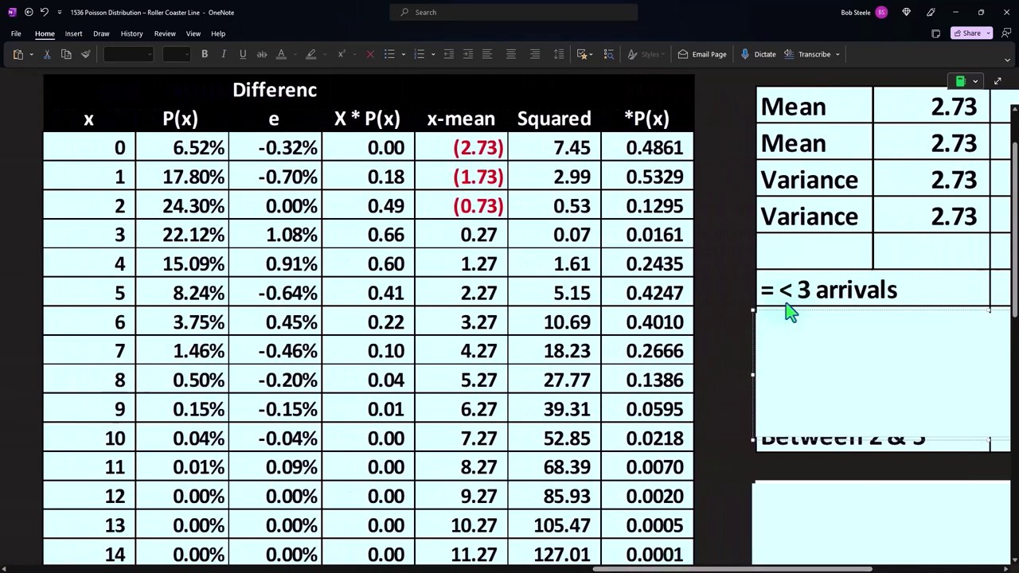
Sum 6.52 + 17.8 + 24.3 + 22.12 on Calculator to confirm about 70.74%
{"action": "mouse_move", "coordinate": [637, 293]}
{"action": "left_mouse_down"}
{"action": "mouse_move", "coordinate": [227, 294]}
{"action": "mouse_move", "coordinate": [206, 278]}
{"action": "left_mouse_up"}
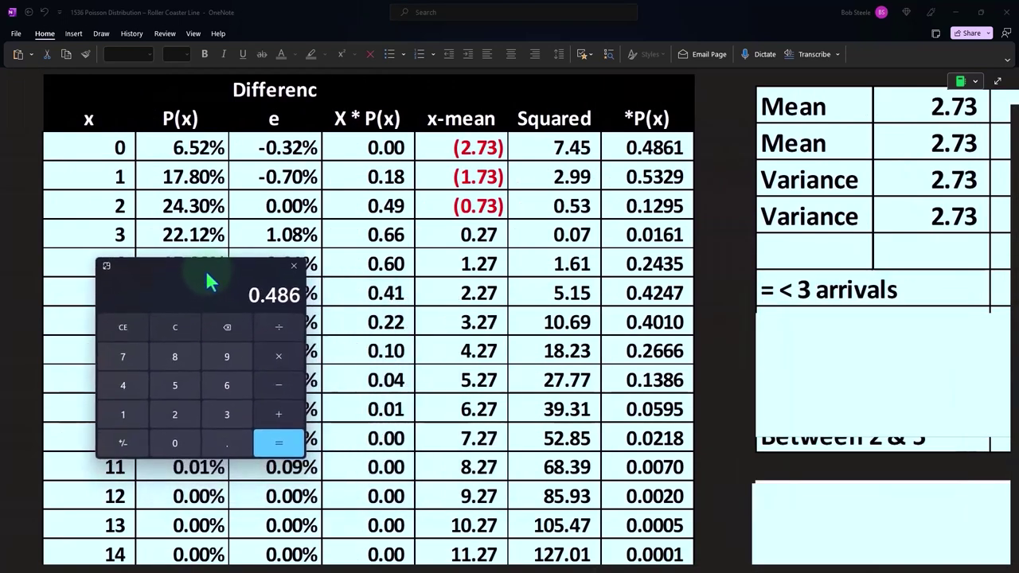
{"action": "left_click", "coordinate": [179, 323]}
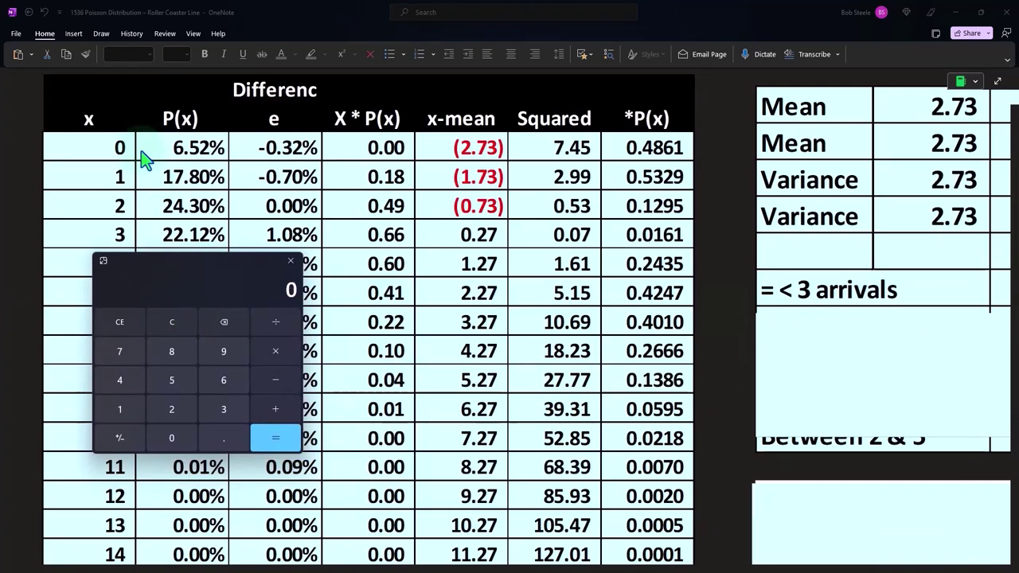
{"action": "type", "text": "6.52"}
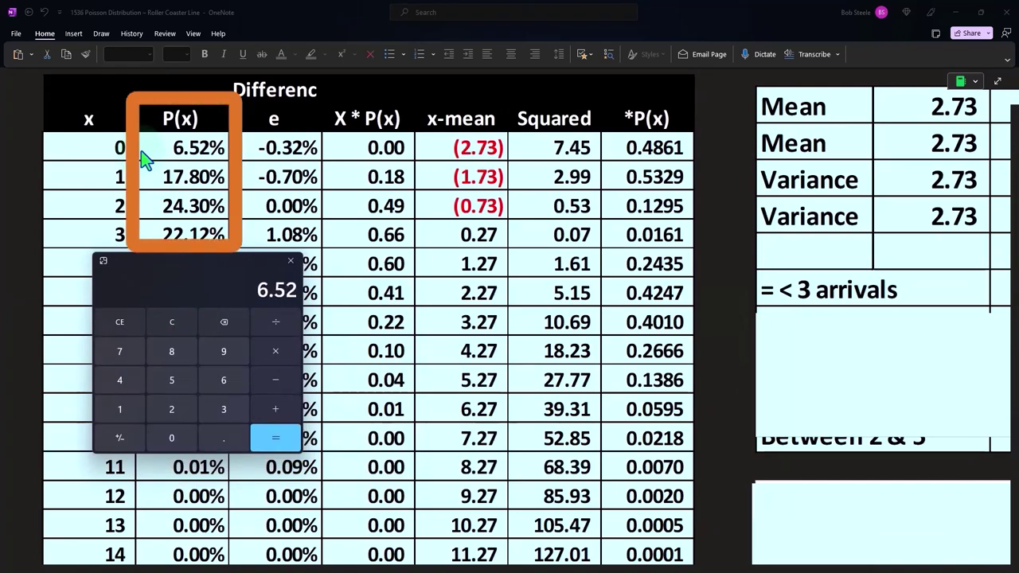
{"action": "type", "text": "+17.8+"}
{"action": "type", "text": "24.3+"}
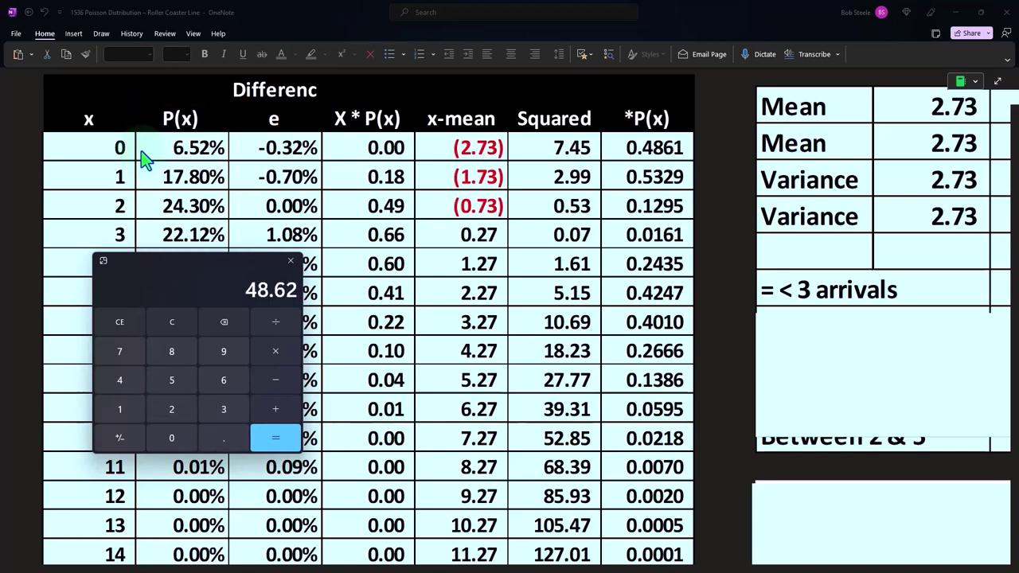
{"action": "type", "text": "22.12+"}
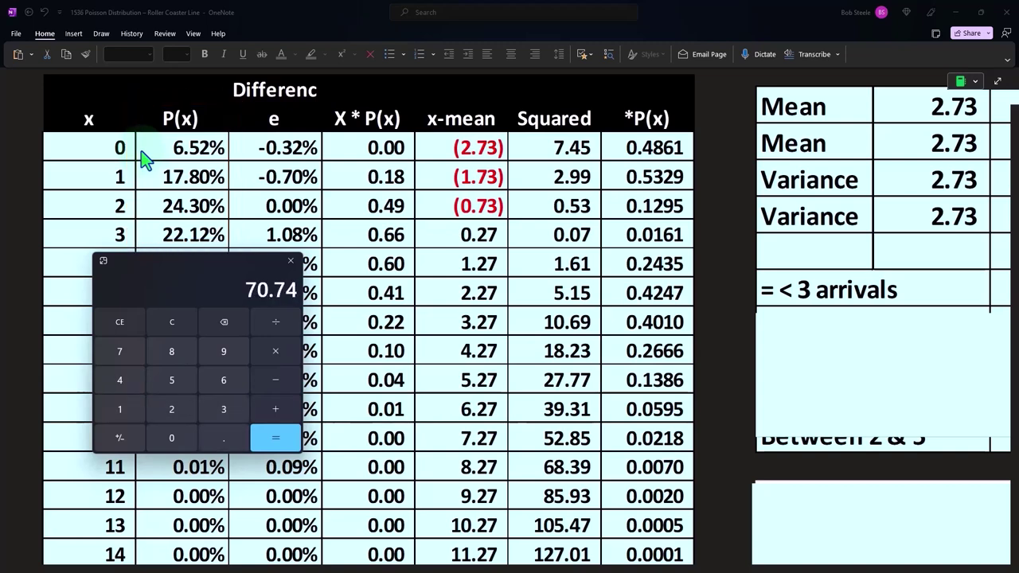
{"action": "left_click_drag", "start_coordinate": [631, 569], "coordinate": [730, 570]}
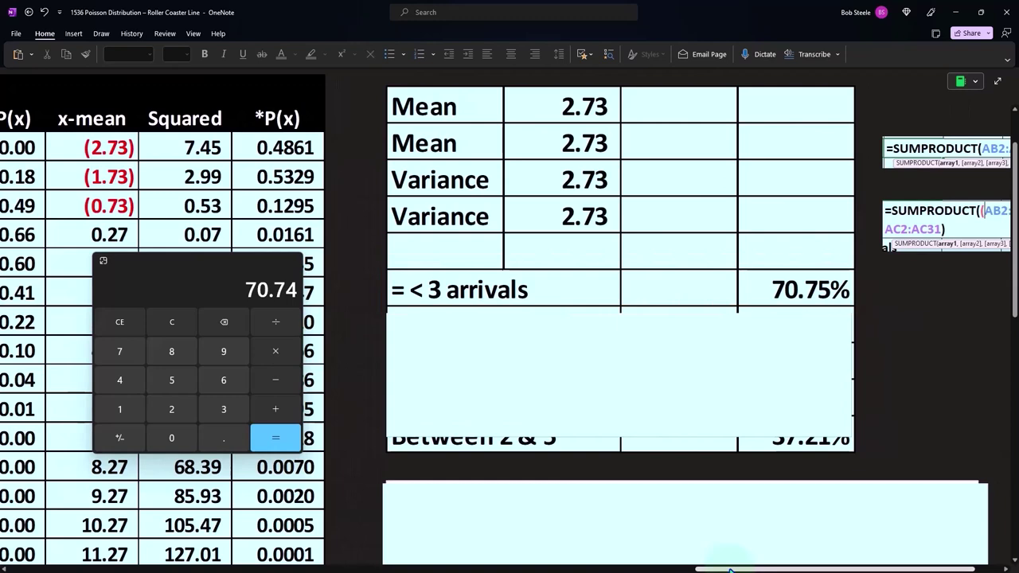
{"action": "left_click", "coordinate": [599, 335]}
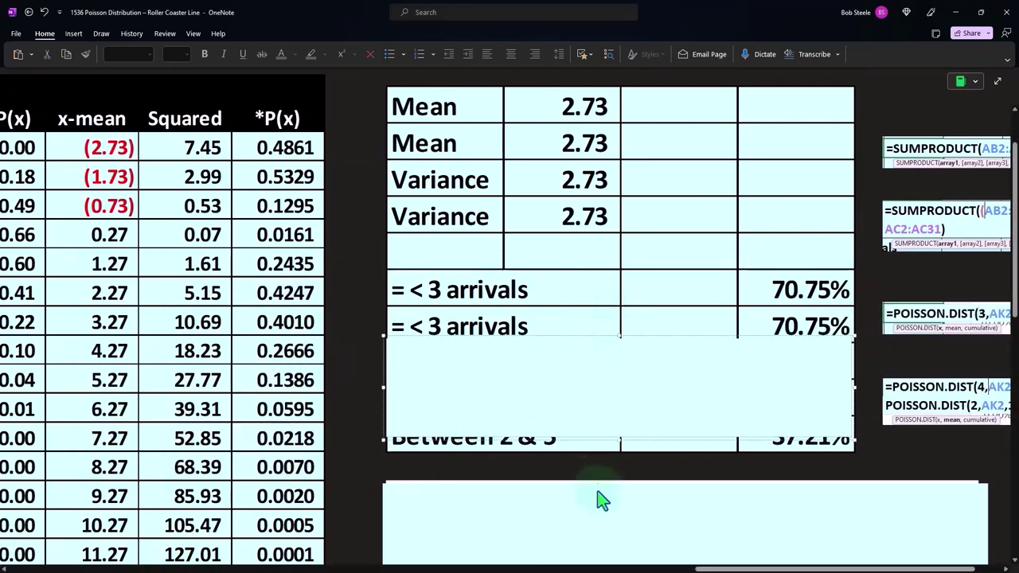
{"action": "scroll", "coordinate": [603, 496], "scroll_direction": "right", "scroll_amount": 3}
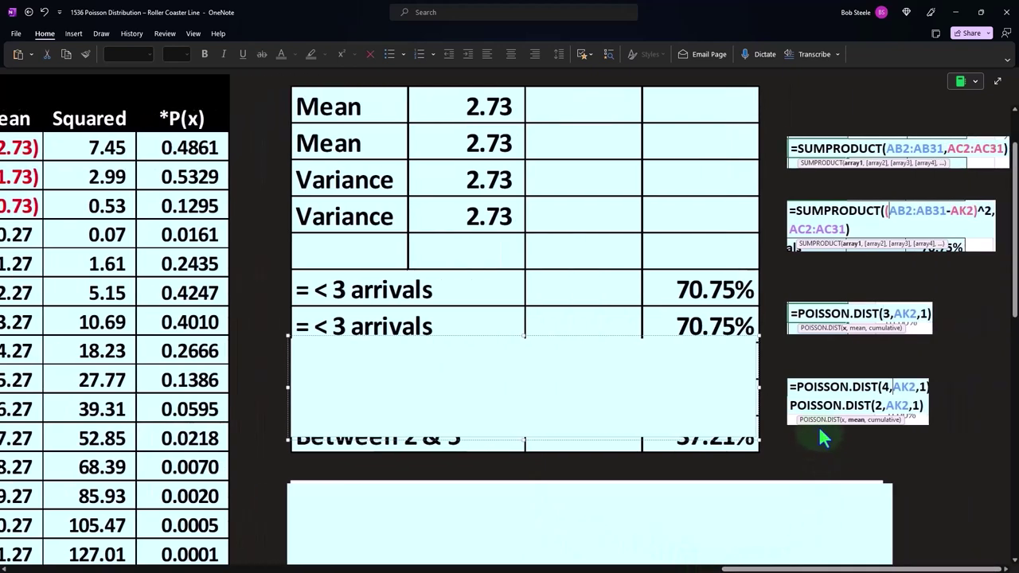
Align the POISSON.DIST(3,AK2,1) formula with its row and uncover the Between 2 & 5 row at 37.21%
{"action": "left_click_drag", "start_coordinate": [815, 319], "coordinate": [813, 334]}
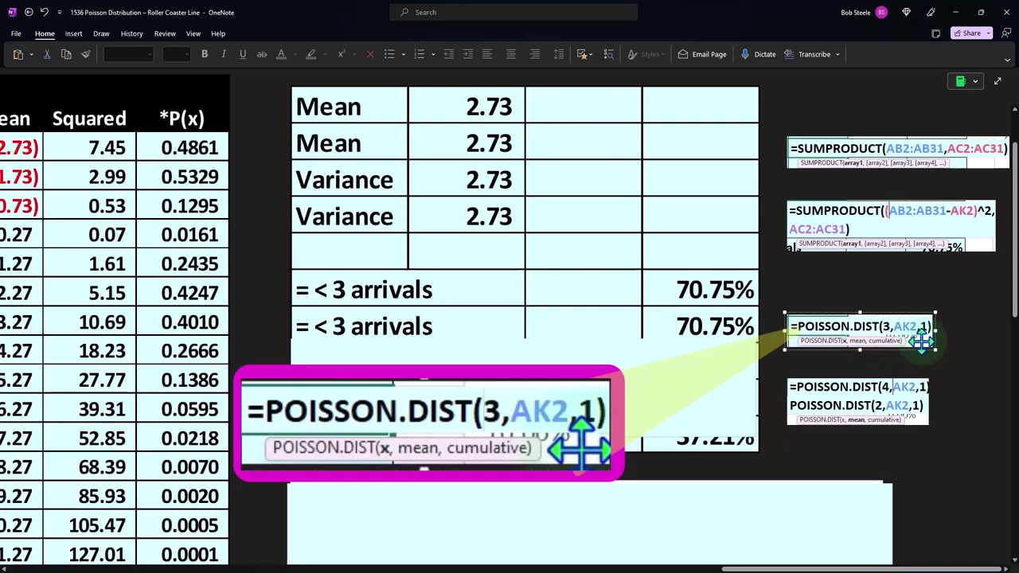
{"action": "left_click", "coordinate": [492, 347]}
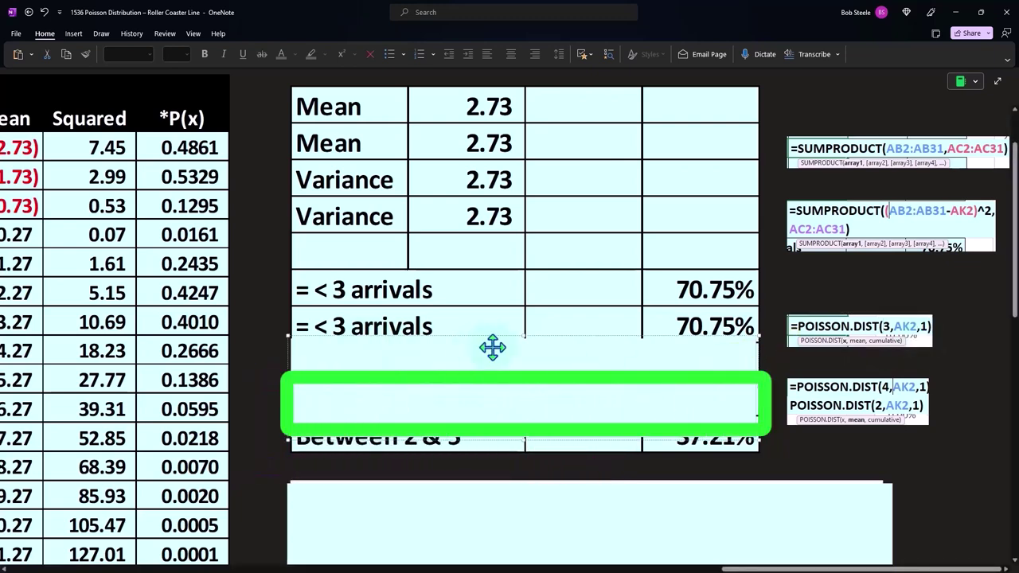
{"action": "left_click", "coordinate": [527, 350]}
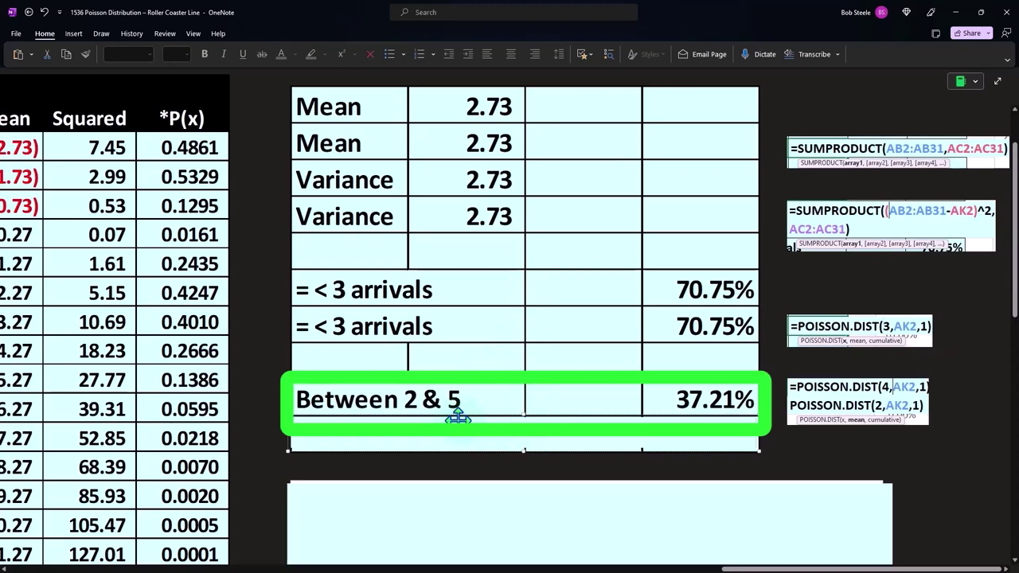
{"action": "left_click_drag", "start_coordinate": [749, 570], "coordinate": [589, 570]}
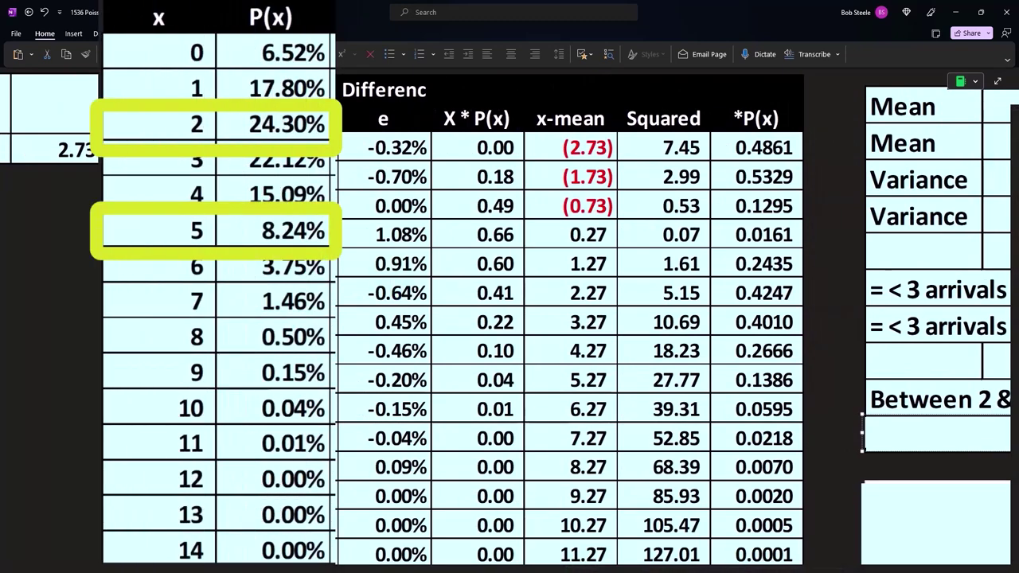
Add P(3) 22.12 and P(4) 15.09 on Calculator to confirm 37.21%
{"action": "left_click_drag", "start_coordinate": [846, 228], "coordinate": [395, 211]}
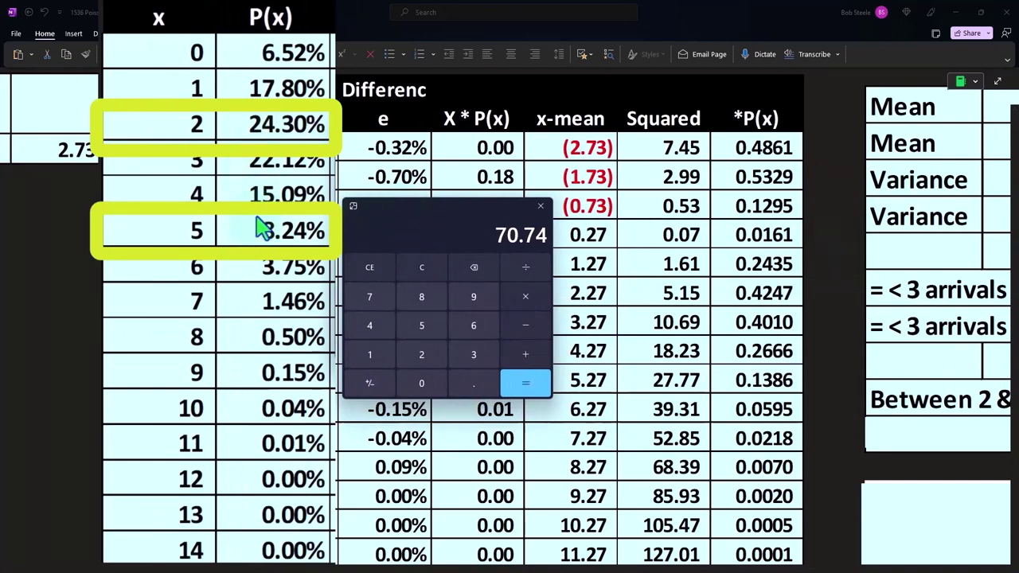
{"action": "left_click", "coordinate": [422, 271]}
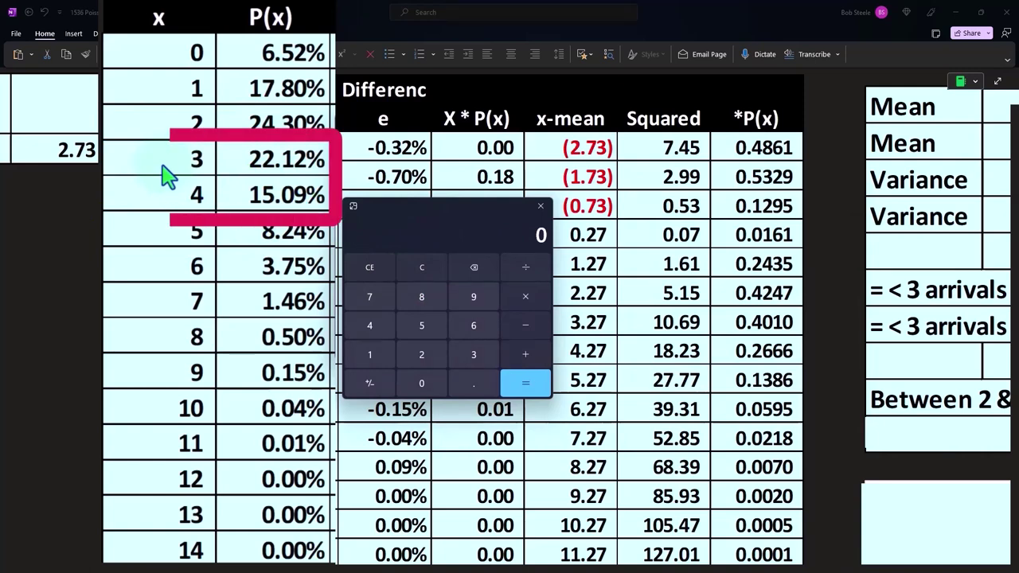
{"action": "type", "text": "22."}
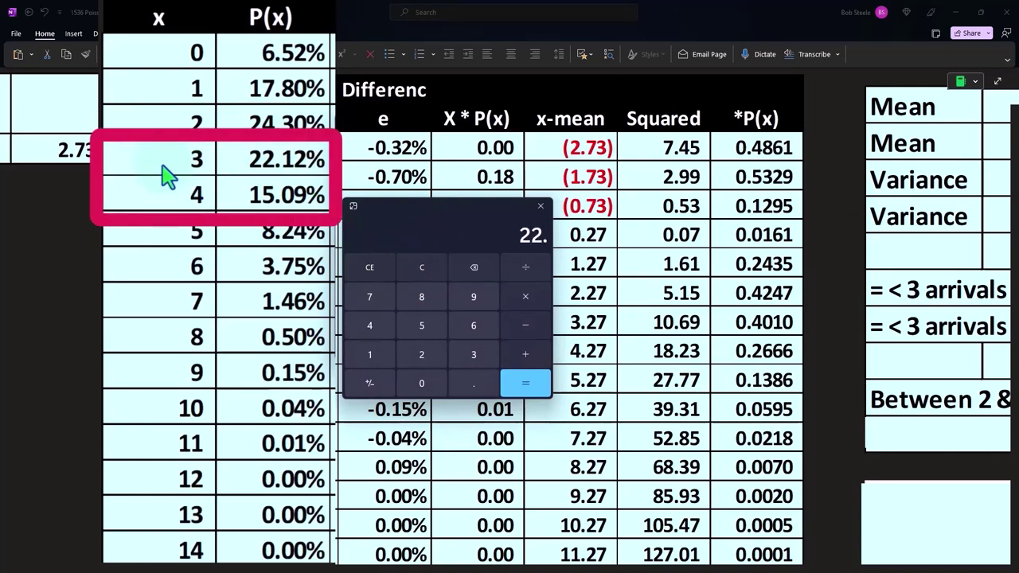
{"action": "type", "text": "12+15.09"}
{"action": "key", "text": "Return"}
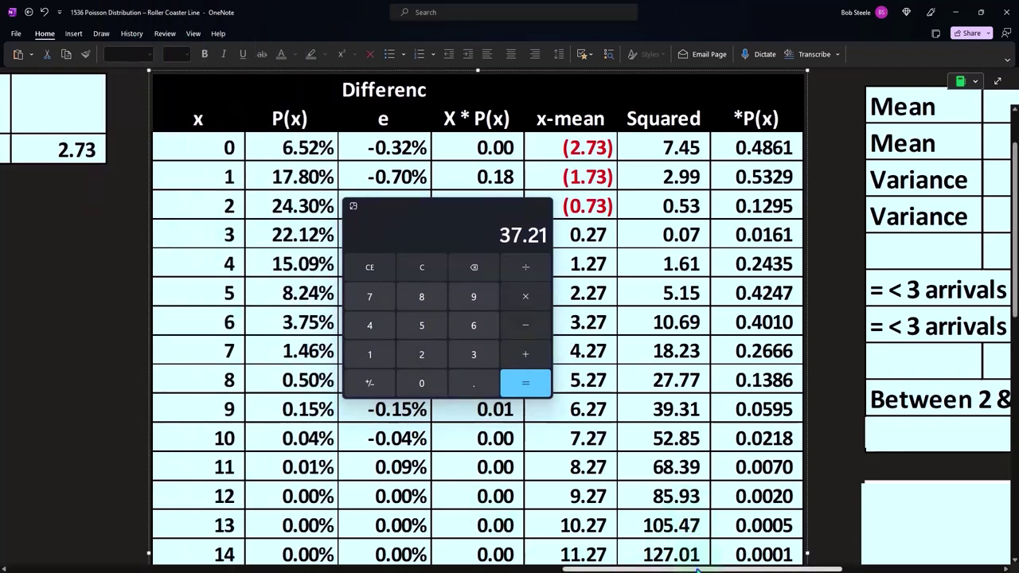
Move Calculator off the summary table and scroll right to view the Between 2 & 5 rows
{"action": "scroll", "coordinate": [716, 541], "scroll_direction": "right", "scroll_amount": 5}
{"action": "scroll", "coordinate": [640, 323], "scroll_direction": "right", "scroll_amount": 5}
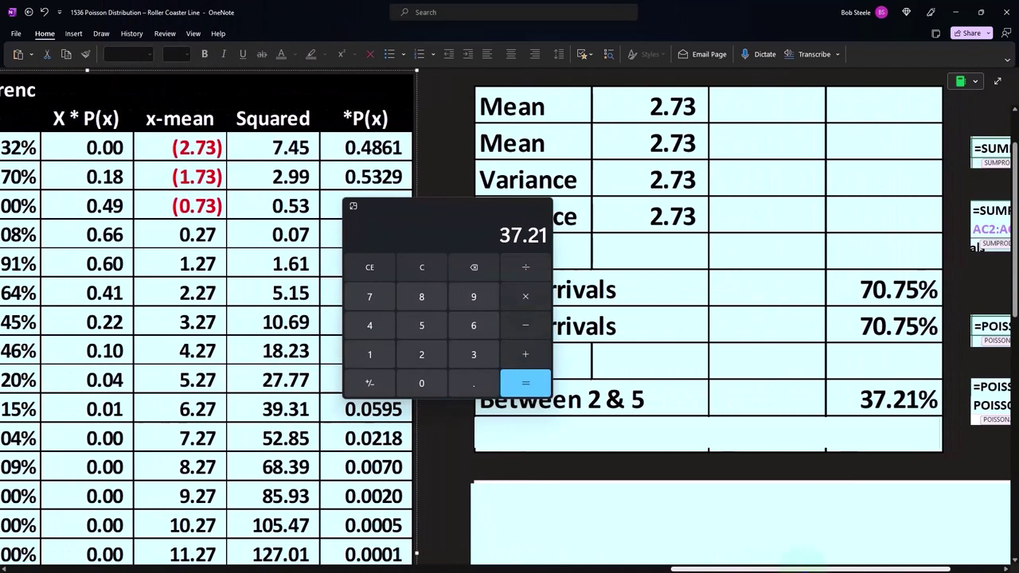
{"action": "scroll", "coordinate": [640, 323], "scroll_direction": "right", "scroll_amount": 1}
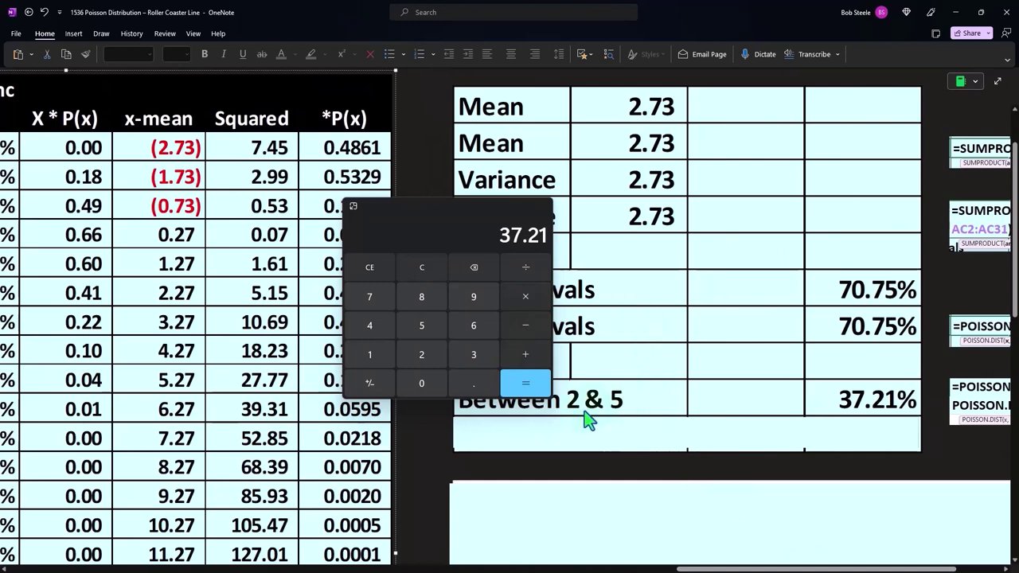
{"action": "mouse_move", "coordinate": [438, 209]}
{"action": "left_mouse_down"}
{"action": "mouse_move", "coordinate": [746, 137]}
{"action": "mouse_move", "coordinate": [854, 83]}
{"action": "left_mouse_up"}
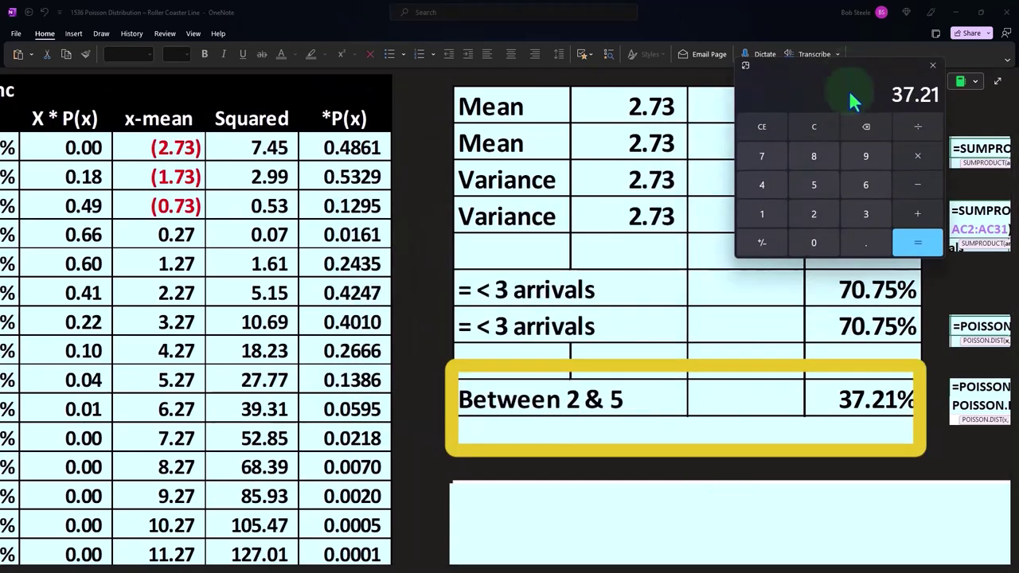
{"action": "scroll", "coordinate": [659, 535], "scroll_direction": "right", "scroll_amount": 1}
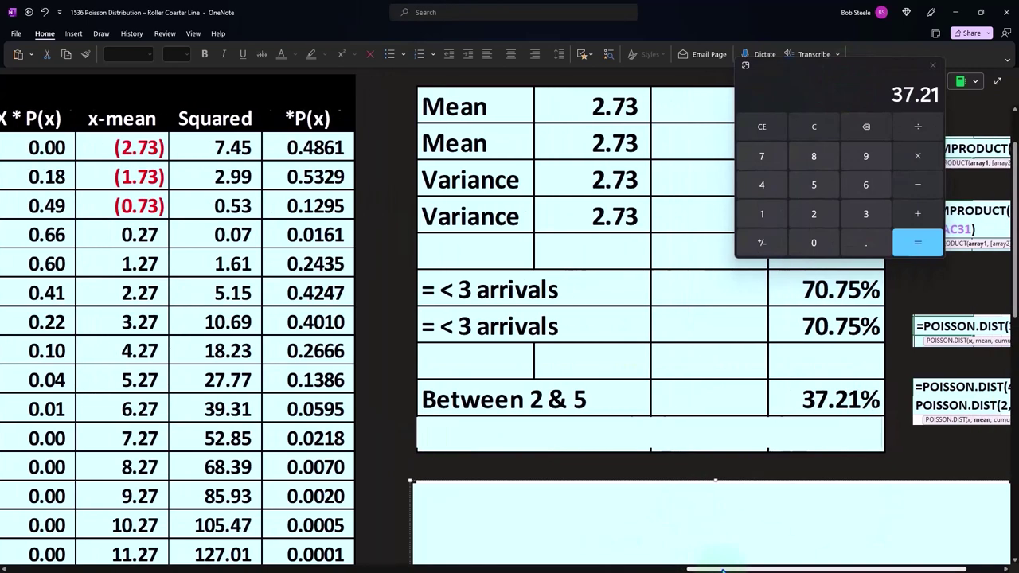
{"action": "scroll", "coordinate": [685, 493], "scroll_direction": "right", "scroll_amount": 3}
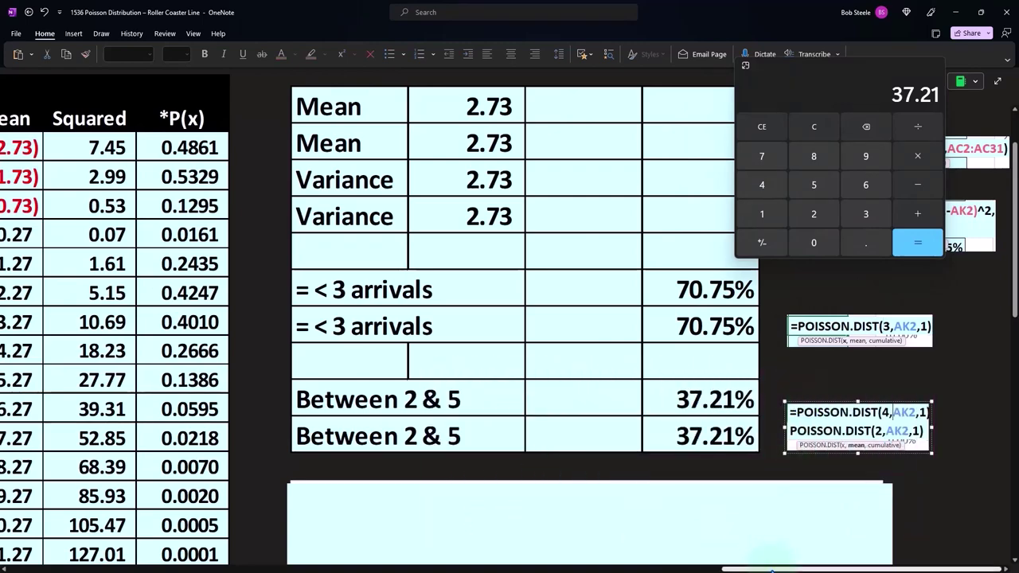
{"action": "left_click_drag", "start_coordinate": [773, 570], "coordinate": [625, 570]}
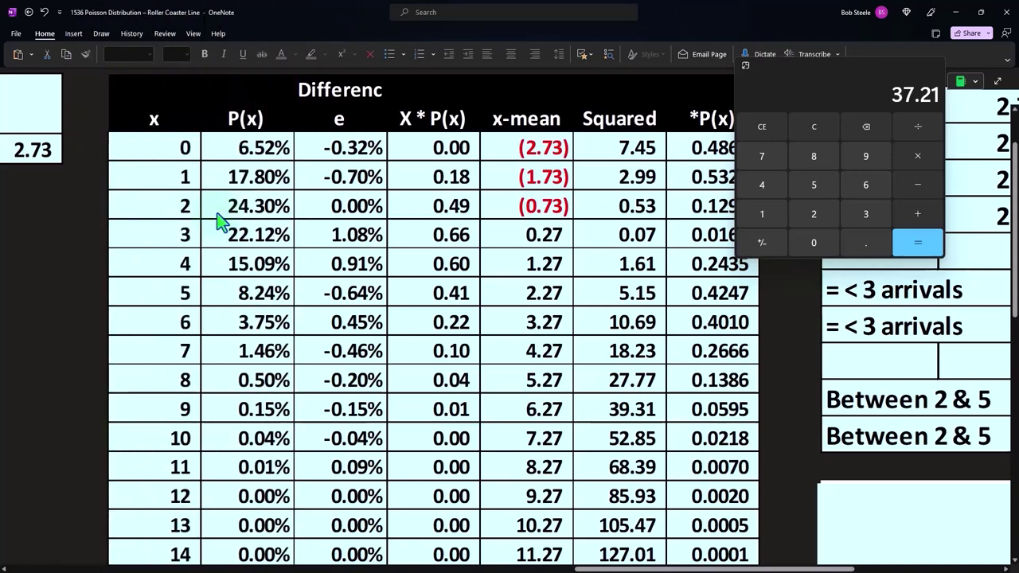
{"action": "left_click_drag", "start_coordinate": [641, 570], "coordinate": [785, 570]}
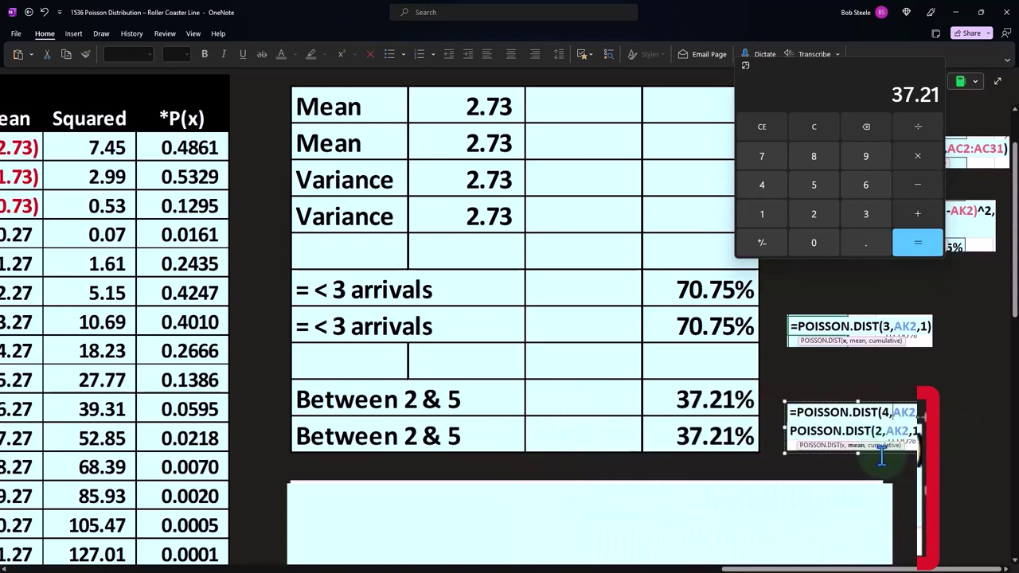
Scroll below the 'Between 2 & 5' row to the P(x) vs % of Total column chart peaking near 24%
{"action": "scroll", "coordinate": [886, 453], "scroll_direction": "down", "scroll_amount": 3}
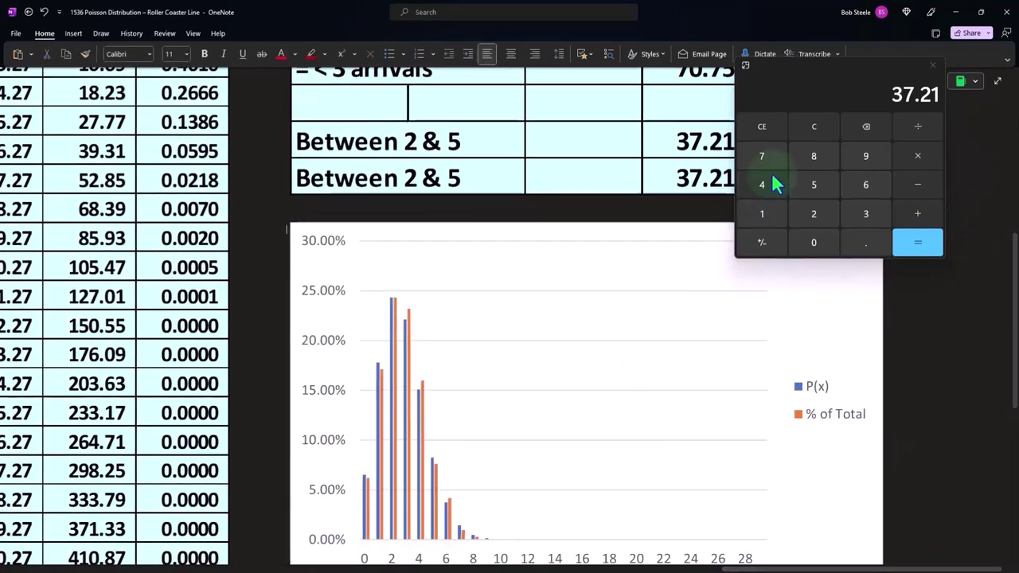
{"action": "scroll", "coordinate": [603, 289], "scroll_direction": "down", "scroll_amount": 3}
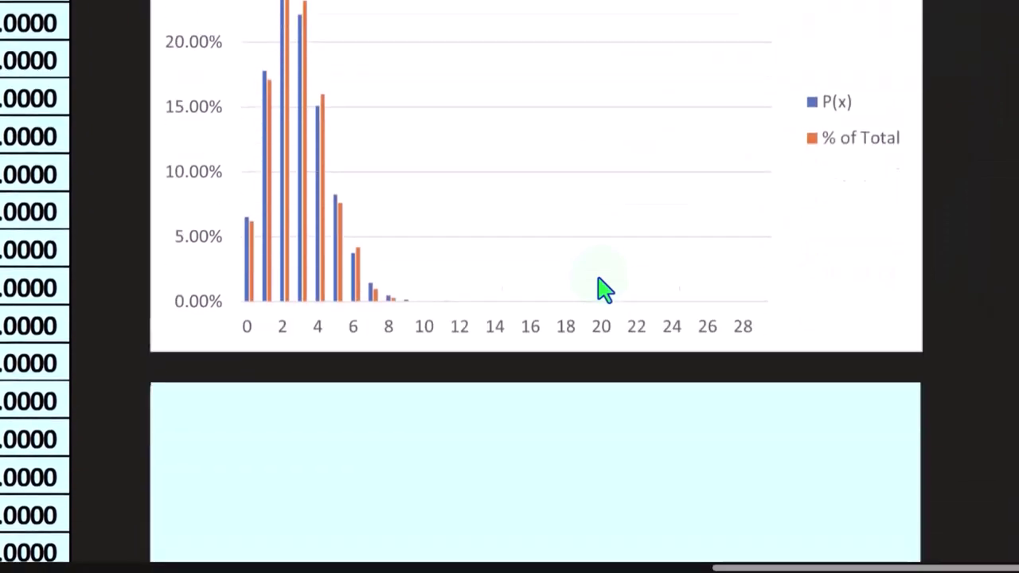
{"action": "scroll", "coordinate": [593, 311], "scroll_direction": "down", "scroll_amount": 1}
{"action": "left_click", "coordinate": [588, 323]}
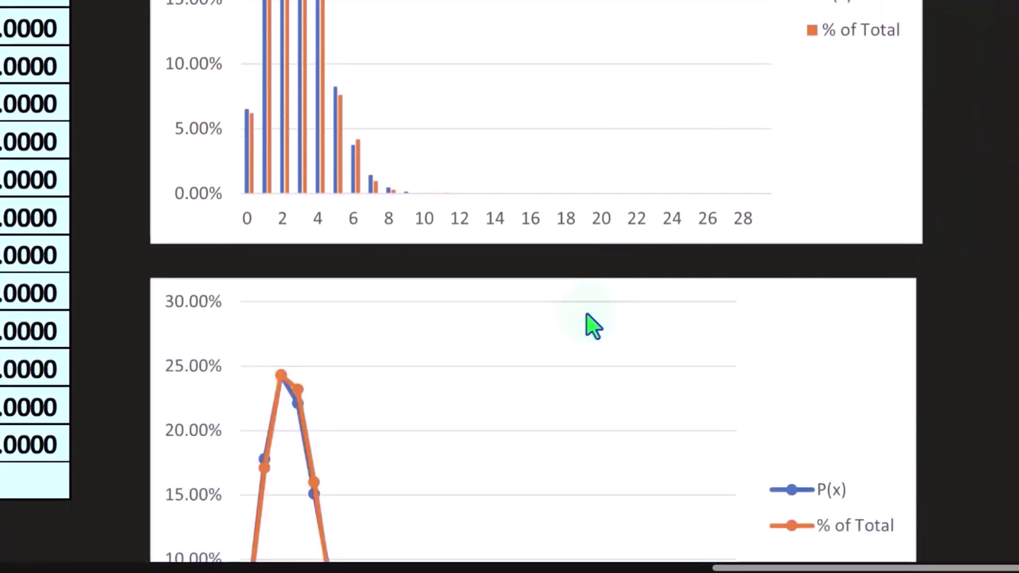
{"action": "scroll", "coordinate": [593, 326], "scroll_direction": "down", "scroll_amount": 2}
{"action": "scroll", "coordinate": [593, 326], "scroll_direction": "down", "scroll_amount": 1}
{"action": "scroll", "coordinate": [593, 326], "scroll_direction": "up", "scroll_amount": 1}
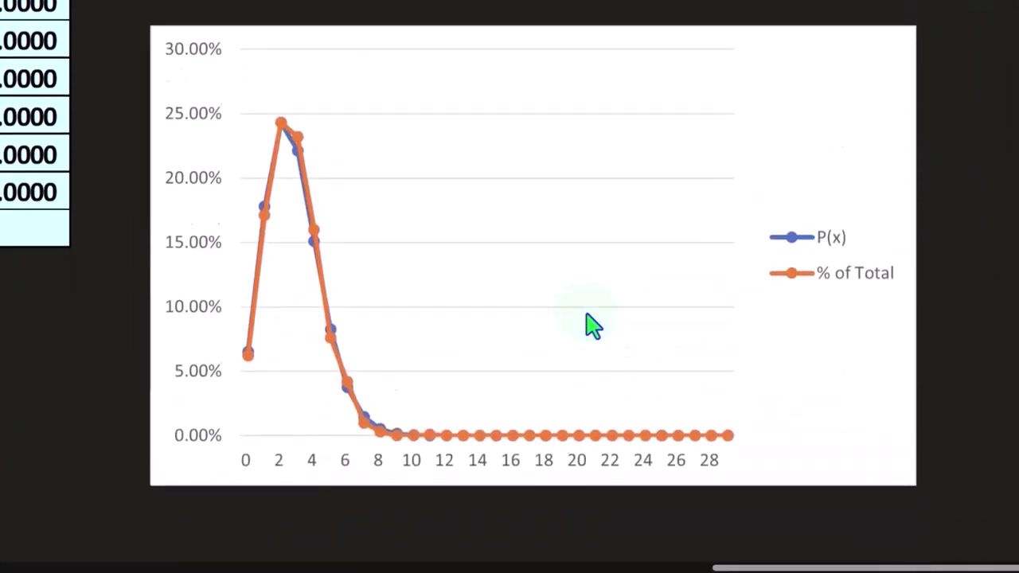
{"action": "scroll", "coordinate": [594, 327], "scroll_direction": "up", "scroll_amount": 3}
{"action": "scroll", "coordinate": [593, 327], "scroll_direction": "up", "scroll_amount": 3}
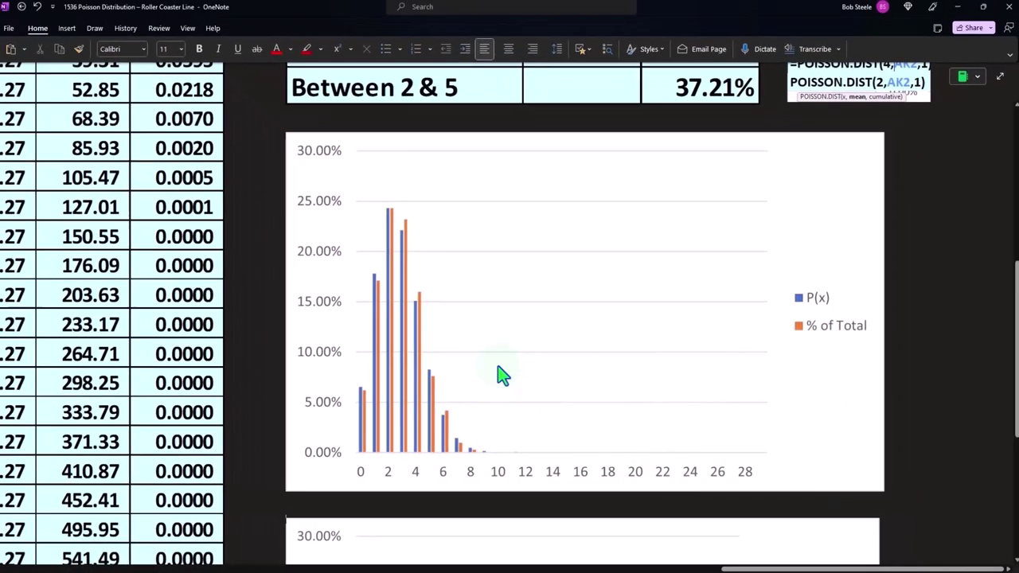
Scroll up and left across the page to review the frequency table and earlier charts
{"action": "scroll", "coordinate": [790, 537], "scroll_direction": "up", "scroll_amount": 5}
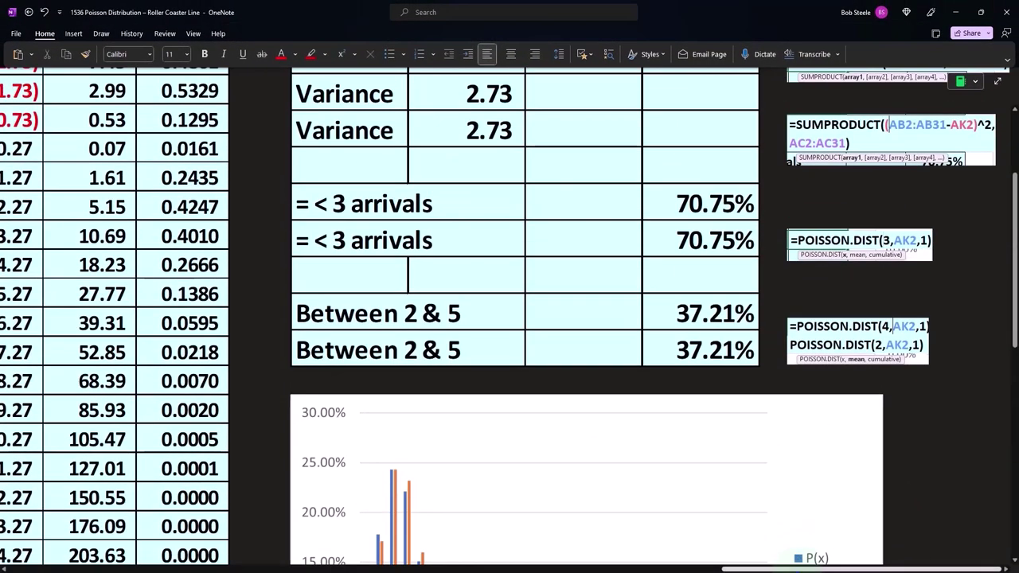
{"action": "scroll", "coordinate": [791, 538], "scroll_direction": "left", "scroll_amount": 10}
{"action": "scroll", "coordinate": [444, 483], "scroll_direction": "up", "scroll_amount": 3}
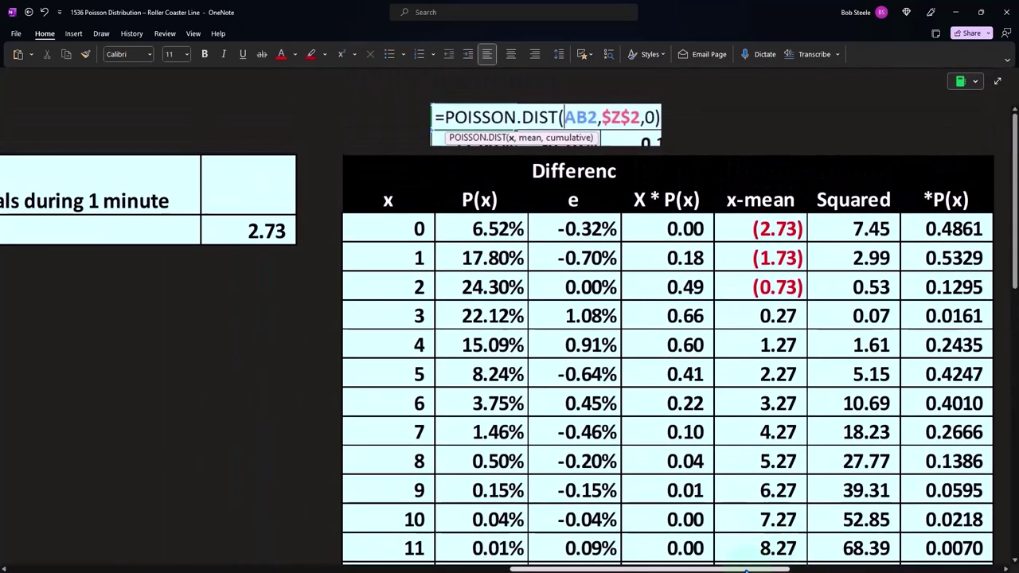
{"action": "scroll", "coordinate": [734, 541], "scroll_direction": "left", "scroll_amount": 10}
{"action": "scroll", "coordinate": [734, 541], "scroll_direction": "left", "scroll_amount": 8}
{"action": "scroll", "coordinate": [734, 541], "scroll_direction": "left", "scroll_amount": 5}
{"action": "scroll", "coordinate": [499, 325], "scroll_direction": "left", "scroll_amount": 8}
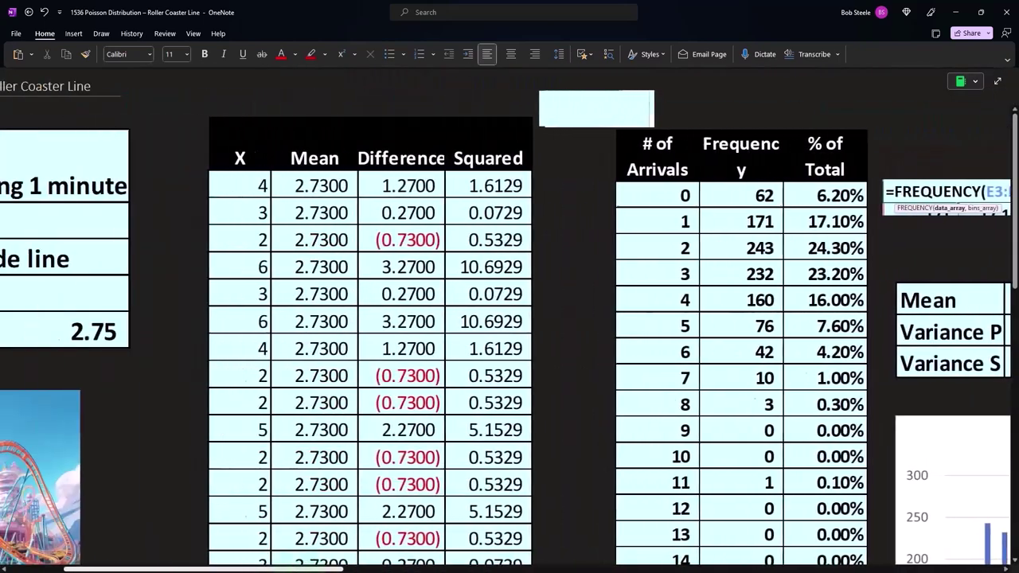
{"action": "scroll", "coordinate": [499, 325], "scroll_direction": "left", "scroll_amount": 2}
{"action": "scroll", "coordinate": [499, 325], "scroll_direction": "right", "scroll_amount": 1}
{"action": "scroll", "coordinate": [499, 325], "scroll_direction": "right", "scroll_amount": 2}
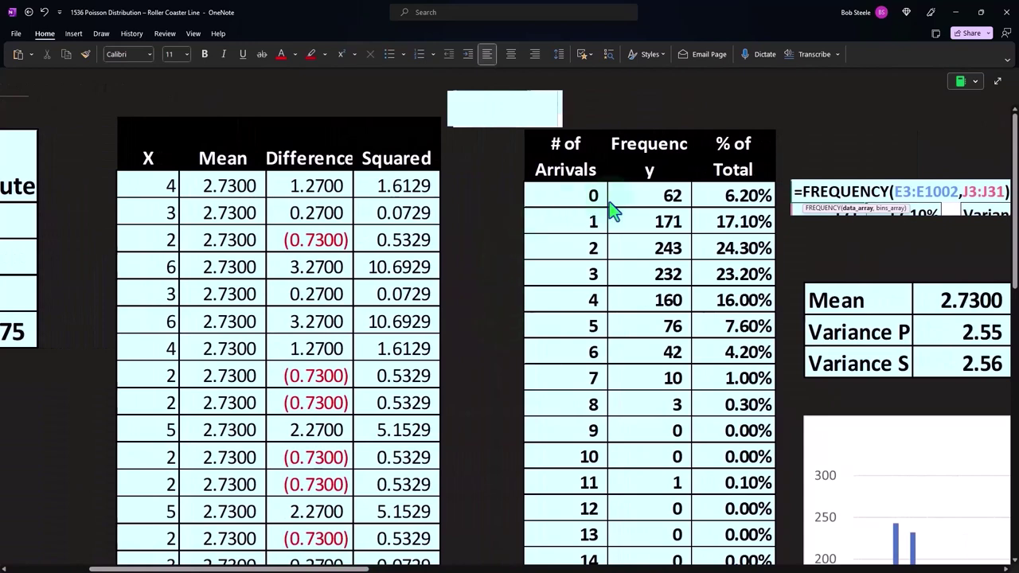
Pan back right to the summary table and the closely matched P(x) vs % of Total chart
{"action": "left_click_drag", "start_coordinate": [362, 571], "coordinate": [501, 570]}
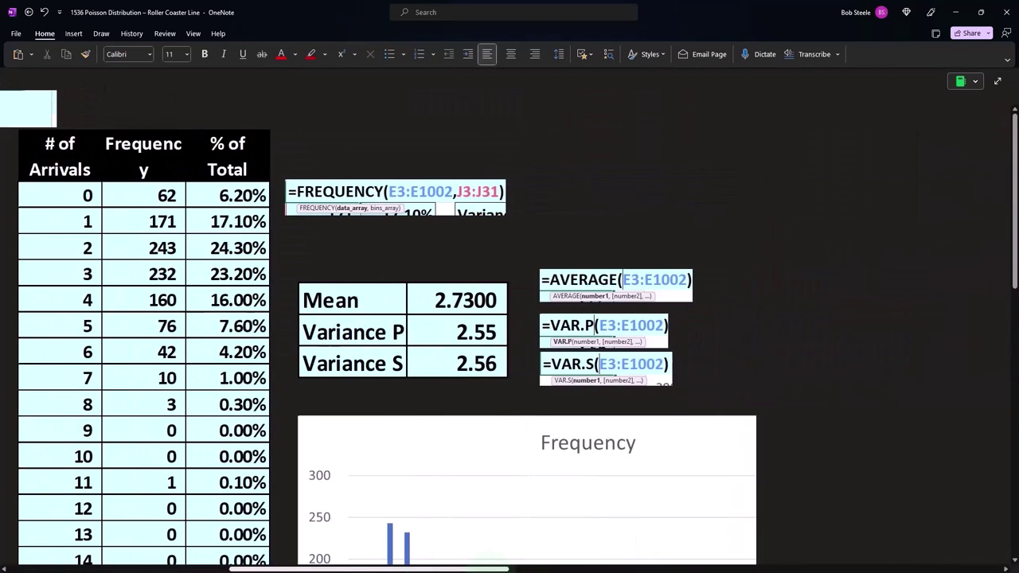
{"action": "scroll", "coordinate": [496, 523], "scroll_direction": "down", "scroll_amount": 1}
{"action": "scroll", "coordinate": [496, 478], "scroll_direction": "down", "scroll_amount": 1}
{"action": "scroll", "coordinate": [491, 462], "scroll_direction": "down", "scroll_amount": 2}
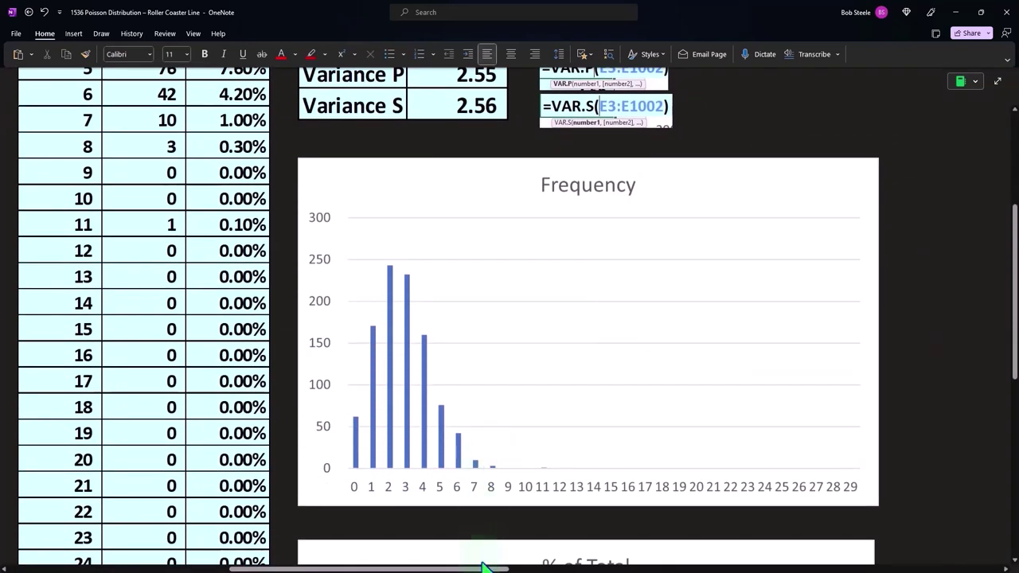
{"action": "scroll", "coordinate": [485, 564], "scroll_direction": "down", "scroll_amount": 3}
{"action": "left_click_drag", "start_coordinate": [482, 570], "coordinate": [693, 570]}
{"action": "scroll", "coordinate": [493, 494], "scroll_direction": "down", "scroll_amount": 2}
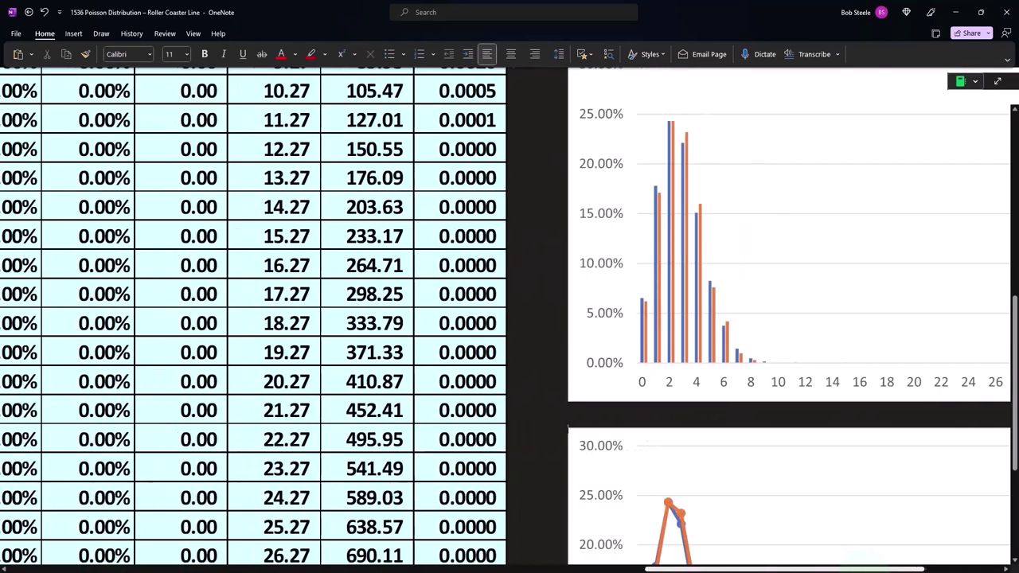
{"action": "scroll", "coordinate": [721, 502], "scroll_direction": "up", "scroll_amount": 6}
{"action": "scroll", "coordinate": [705, 527], "scroll_direction": "up", "scroll_amount": 3}
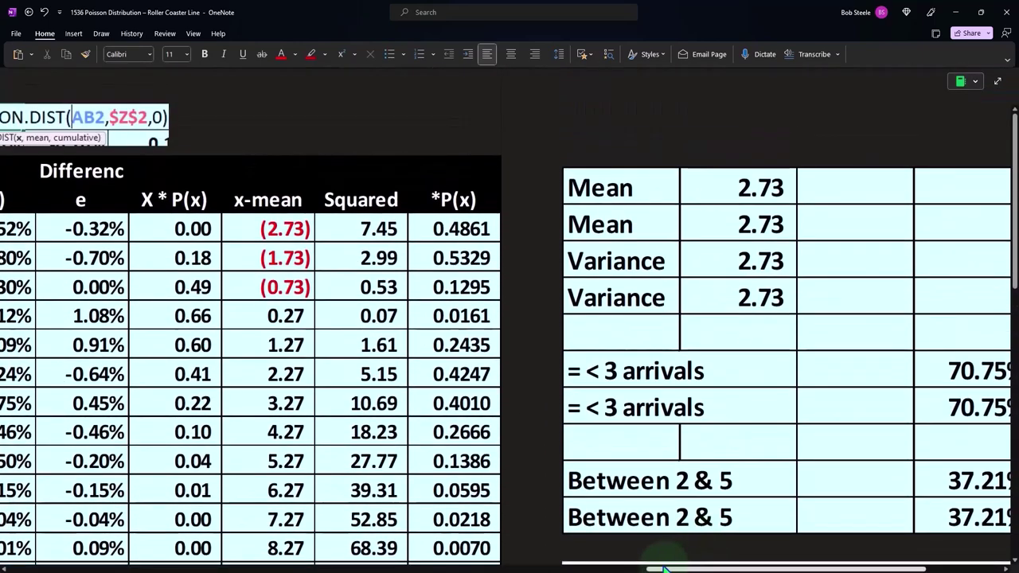
{"action": "left_click_drag", "start_coordinate": [673, 570], "coordinate": [497, 571]}
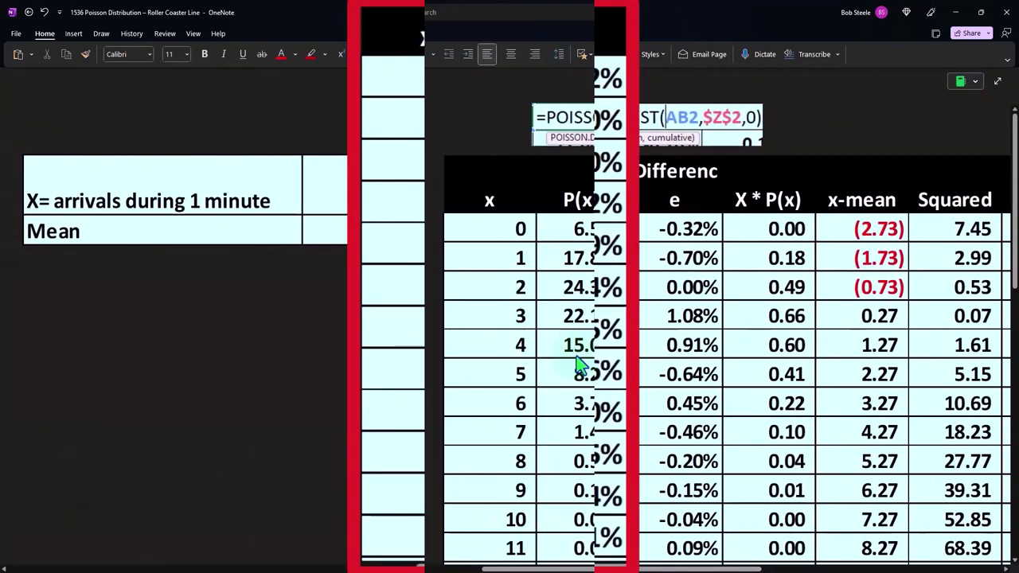
{"action": "left_click_drag", "start_coordinate": [629, 567], "coordinate": [847, 567]}
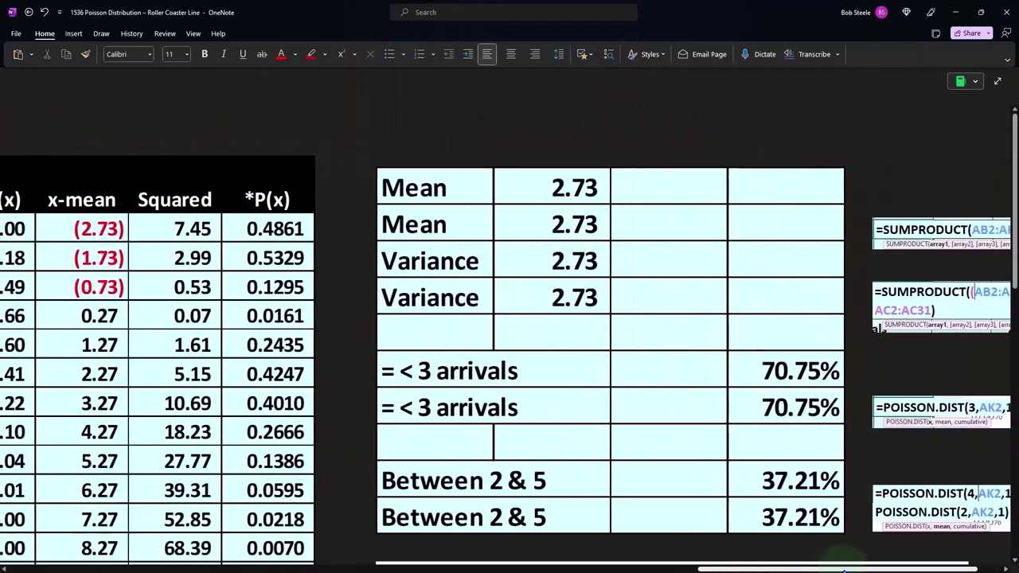
{"action": "scroll", "coordinate": [747, 470], "scroll_direction": "down", "scroll_amount": 5}
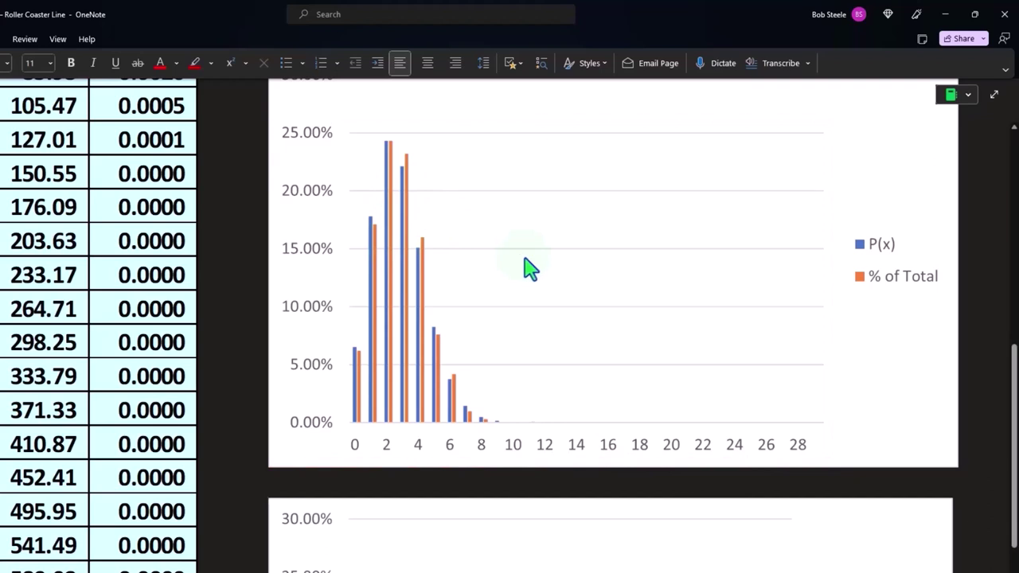
Scroll down to the P(x) vs % of Total line chart, both curves peaking near 24% at 2 arrivals
{"action": "scroll", "coordinate": [527, 268], "scroll_direction": "down", "scroll_amount": 1}
{"action": "scroll", "coordinate": [527, 268], "scroll_direction": "down", "scroll_amount": 2}
{"action": "scroll", "coordinate": [527, 267], "scroll_direction": "down", "scroll_amount": 2}
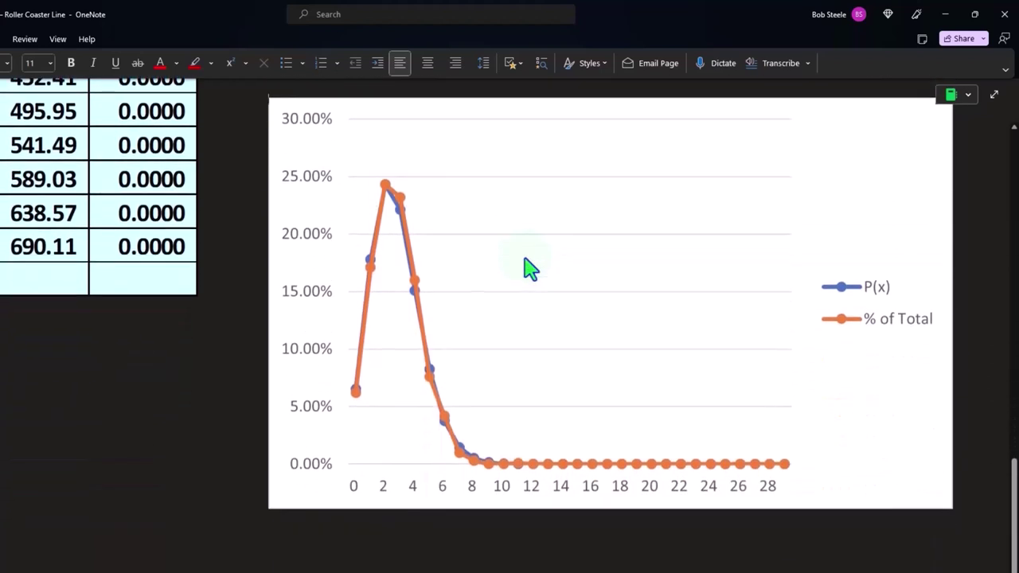